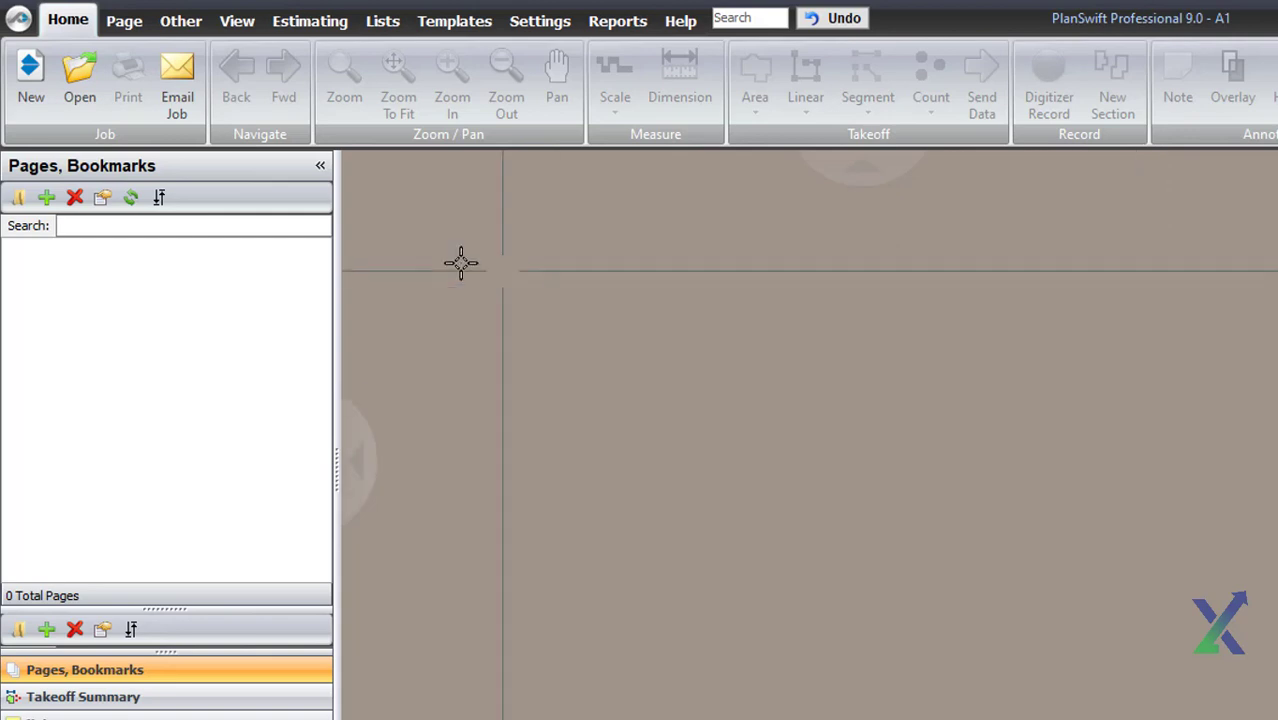
Start adding pages to the job, choosing image files as the page type.
{"action": "left_click", "coordinate": [221, 225]}
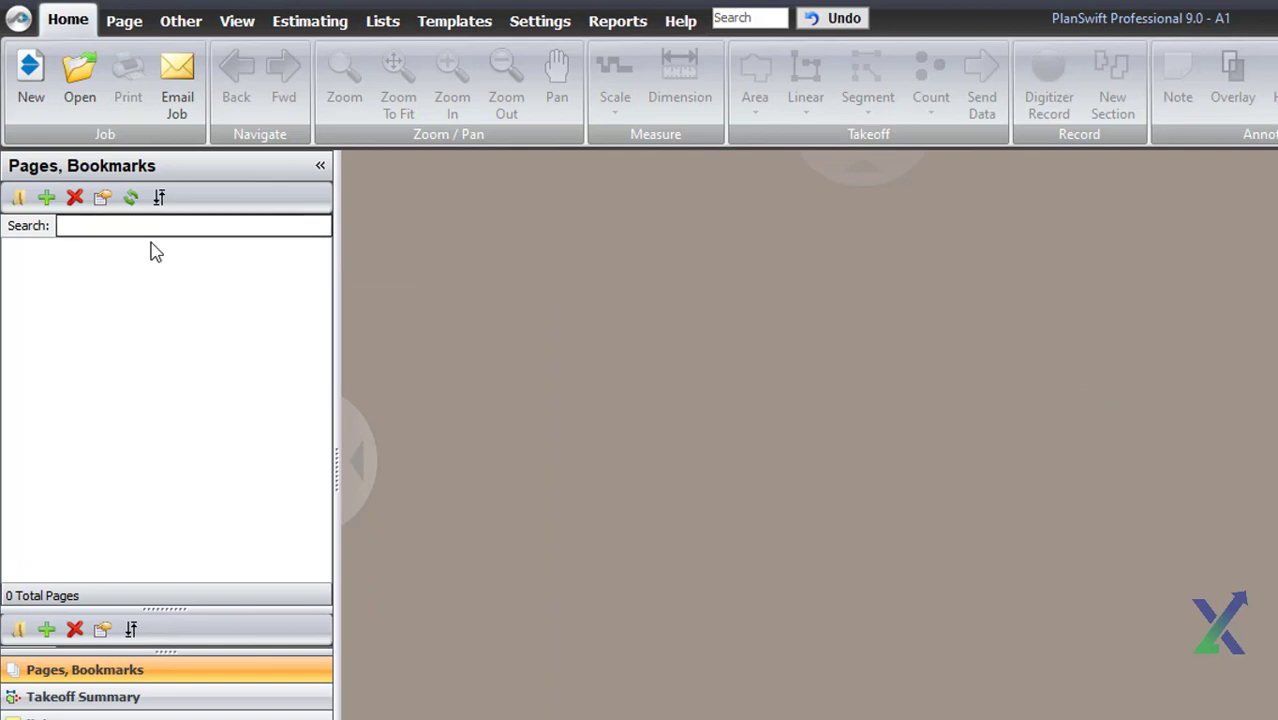
{"action": "left_click", "coordinate": [47, 199]}
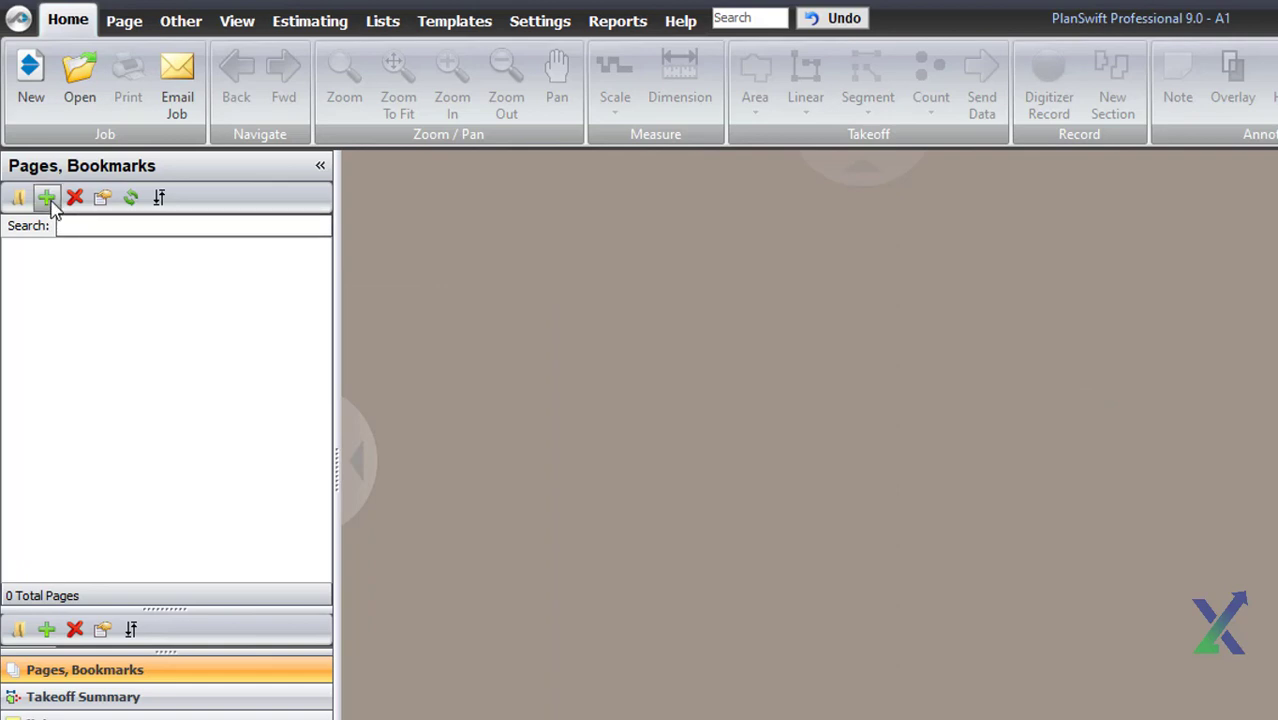
{"action": "left_click", "coordinate": [52, 201]}
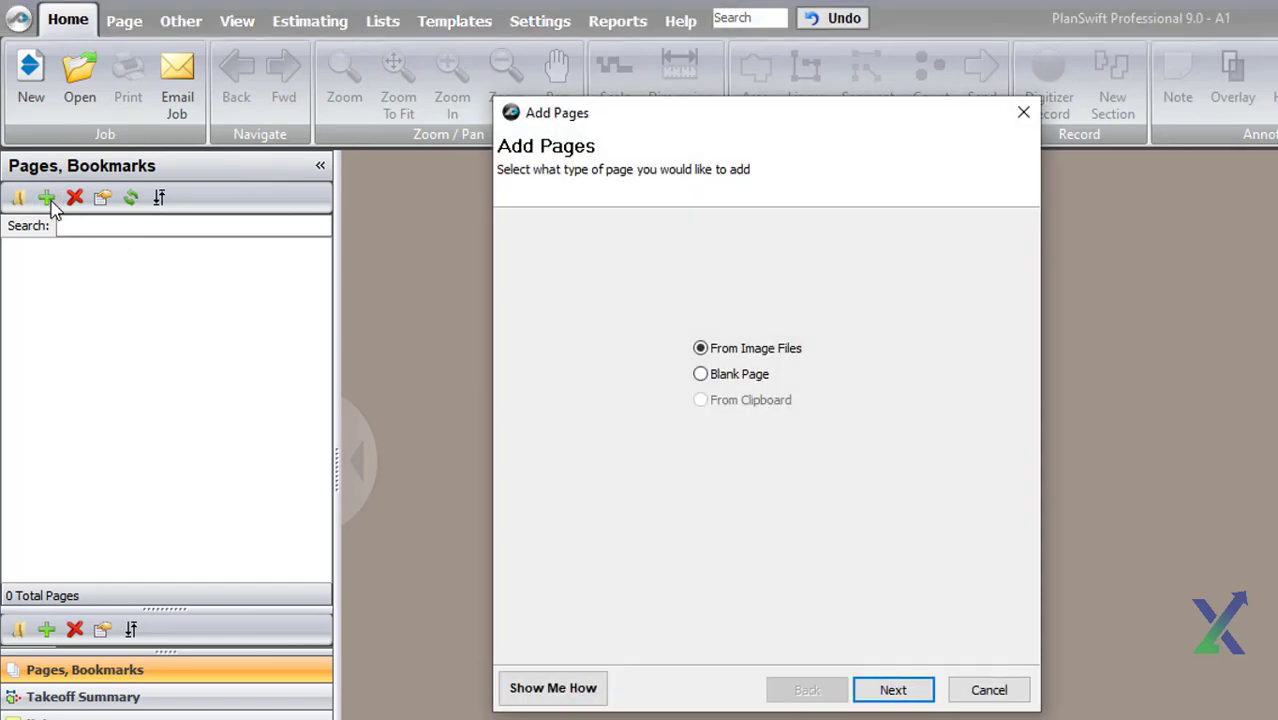
{"action": "left_click", "coordinate": [892, 690]}
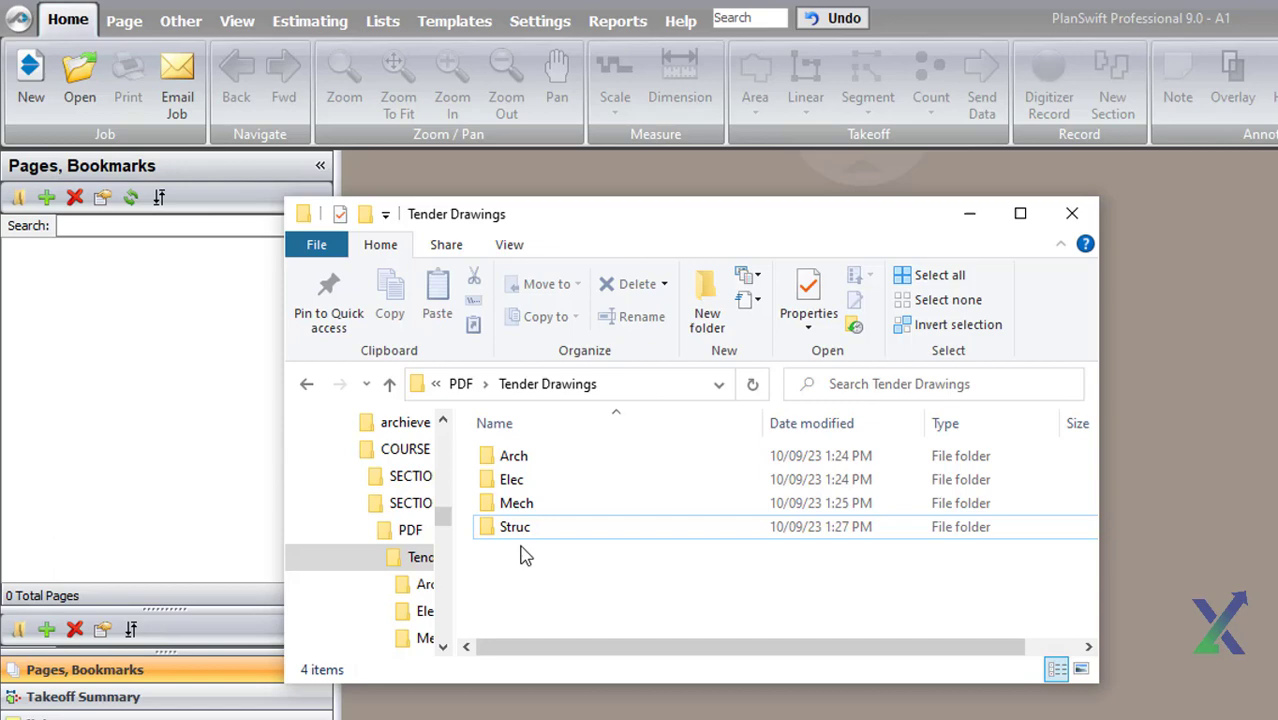
Switch to File Explorer and copy the path of the Struc folder inside Tender Drawings.
{"action": "left_click", "coordinate": [530, 532]}
{"action": "double_click", "coordinate": [533, 540]}
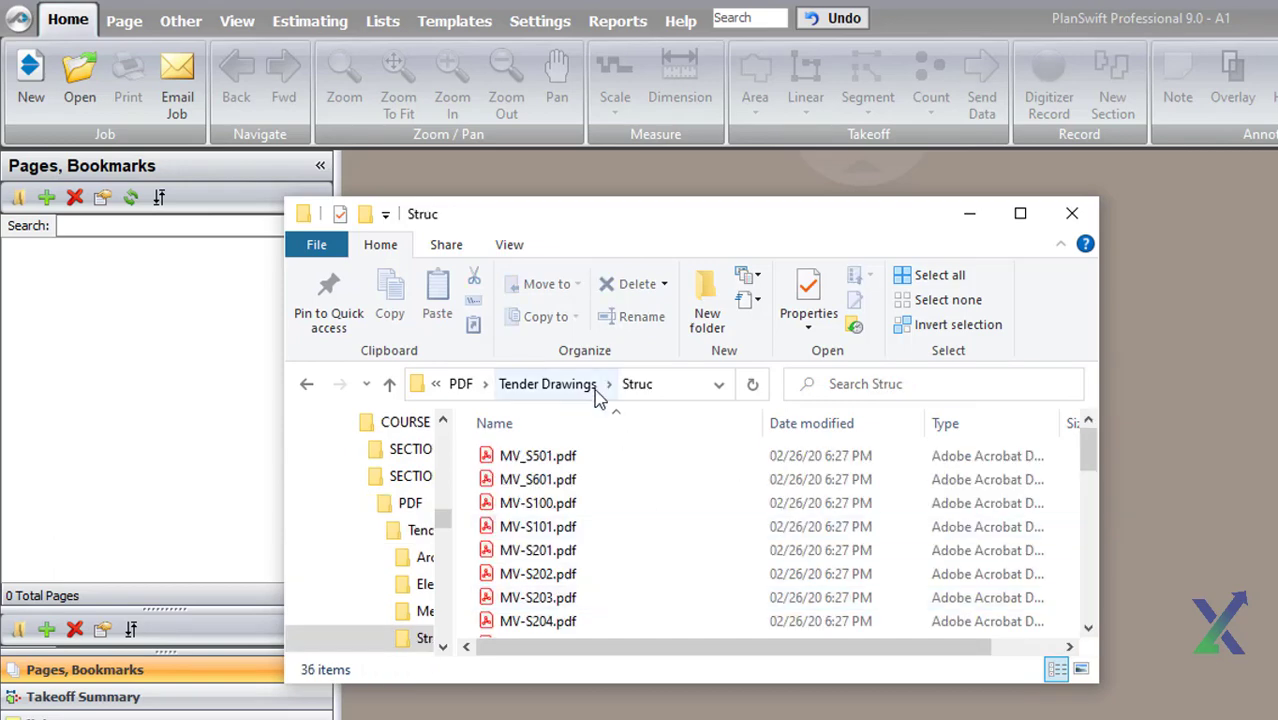
{"action": "left_click", "coordinate": [681, 390]}
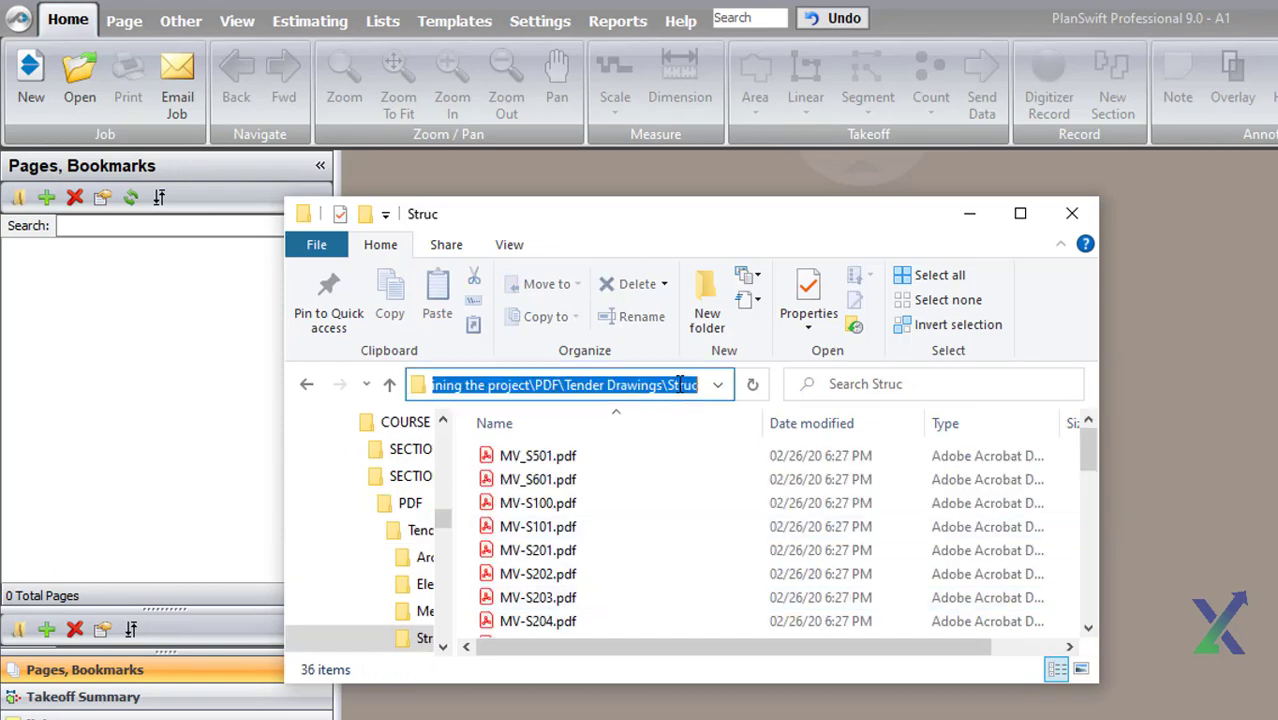
{"action": "right_click", "coordinate": [681, 390]}
{"action": "left_click", "coordinate": [811, 453]}
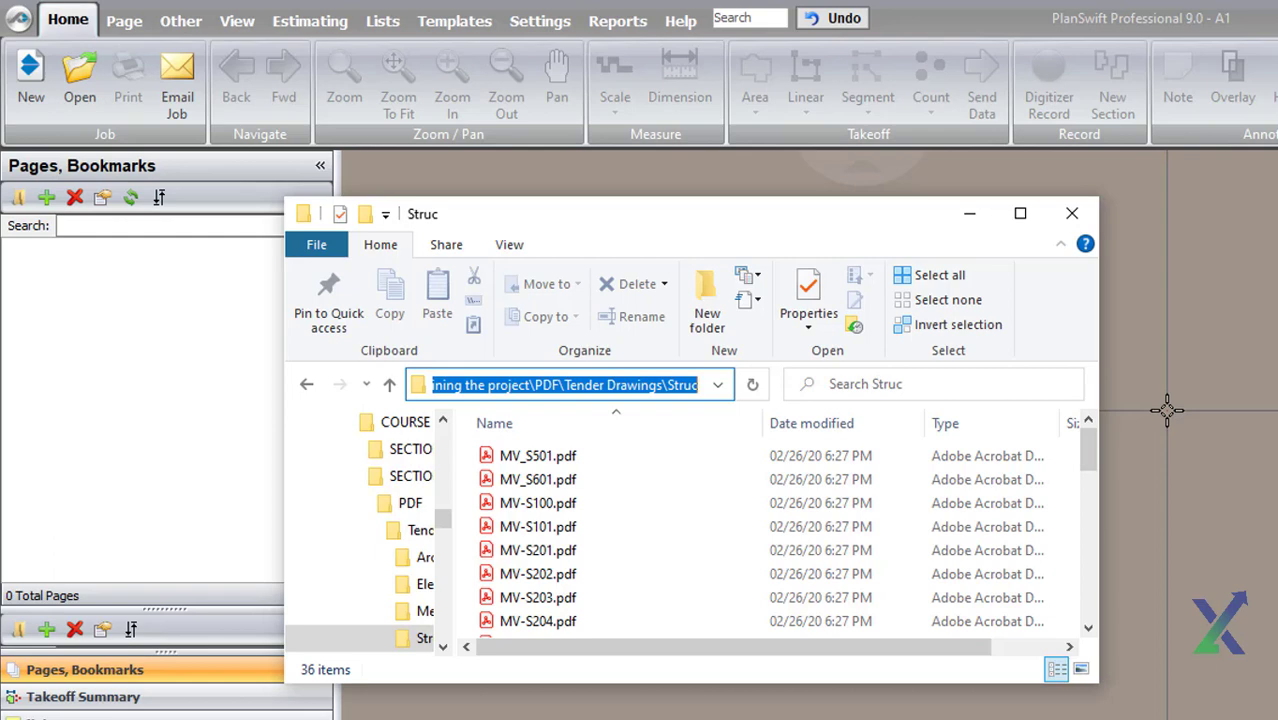
{"action": "left_click", "coordinate": [1167, 410]}
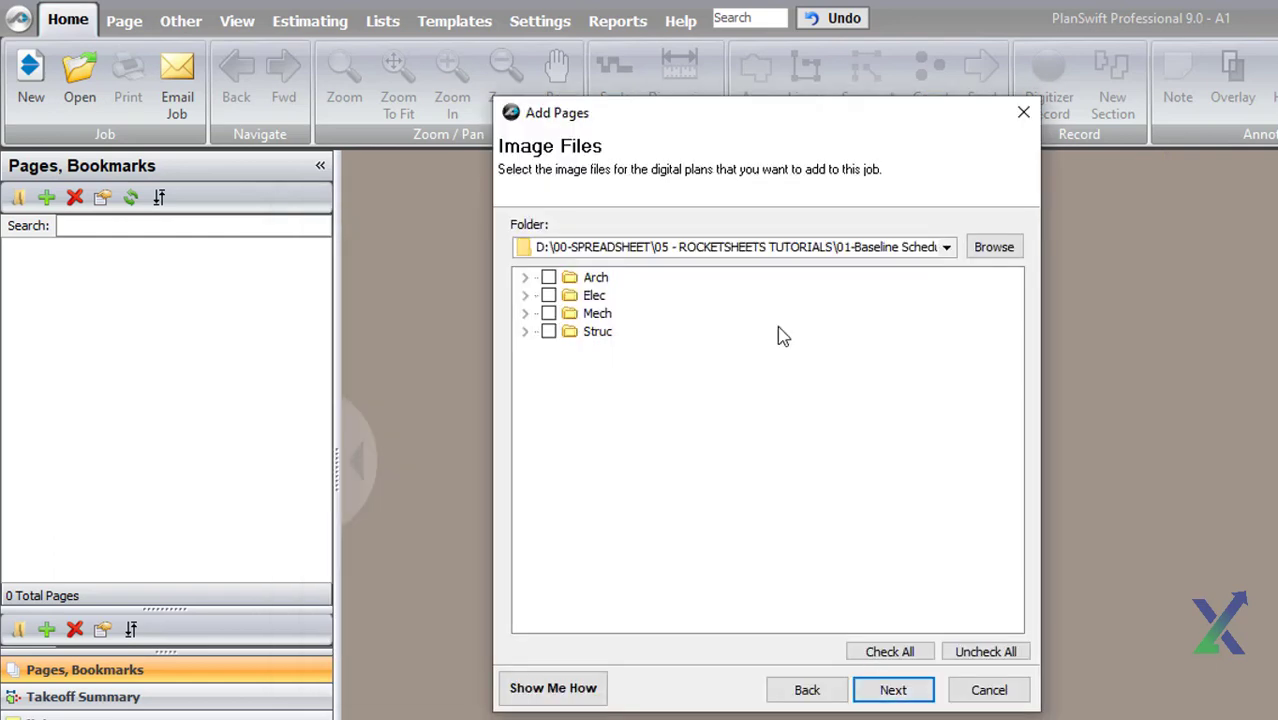
Set the source folder for the new pages to the copied Tender Drawings\Struc path.
{"action": "left_click", "coordinate": [592, 247]}
{"action": "key", "text": "ctrl+v"}
{"action": "right_click", "coordinate": [681, 246]}
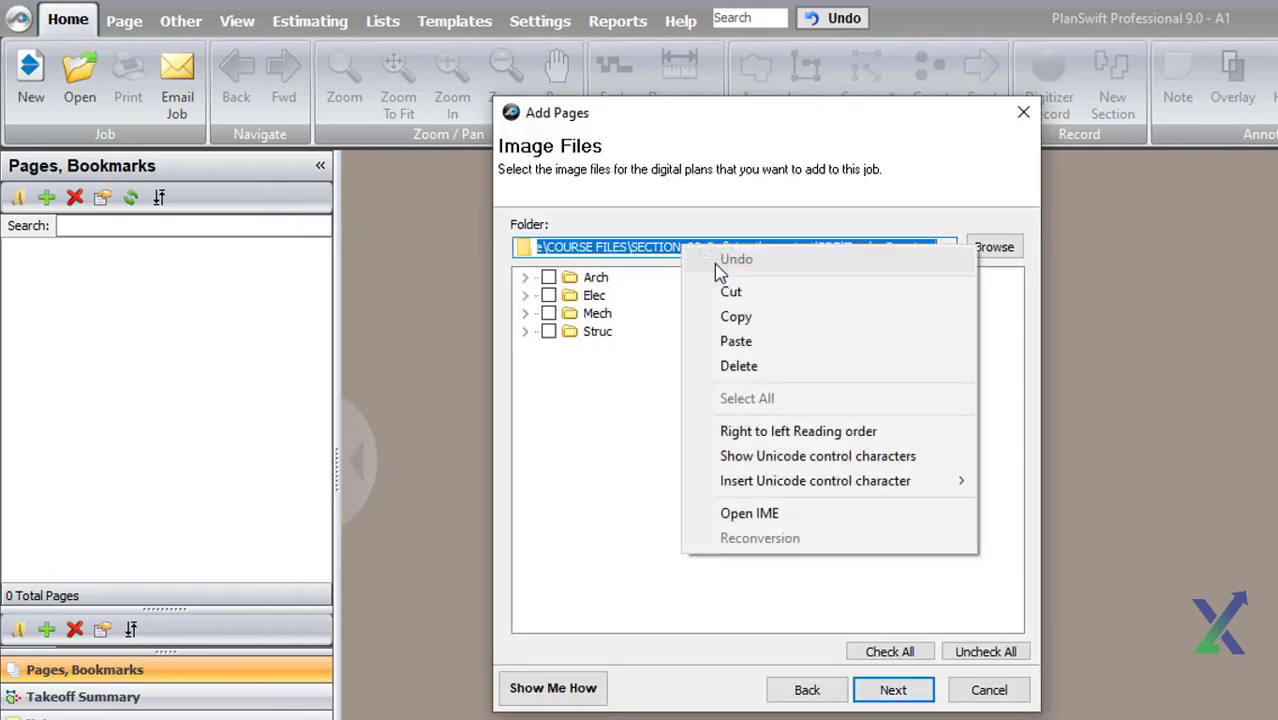
{"action": "left_click", "coordinate": [745, 346]}
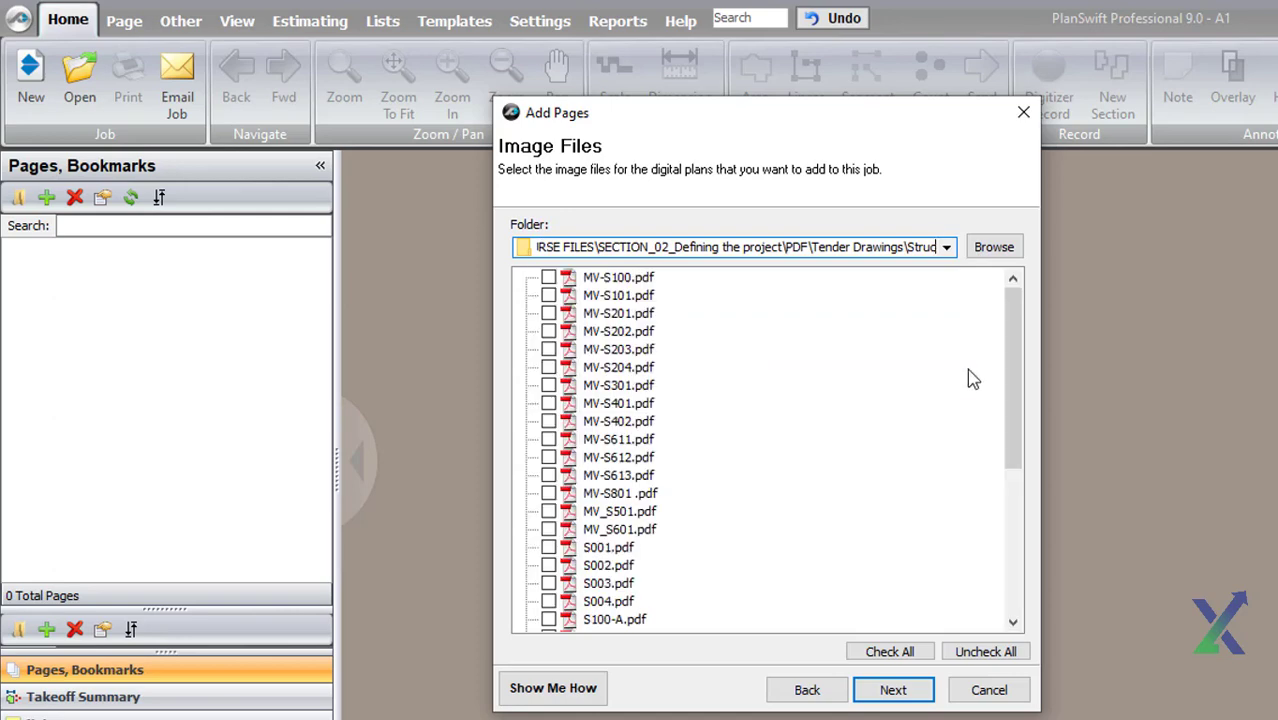
Import all PDFs from the Struc folder, converting them to TIF at 200 DPI in Grayscale (16 shades).
{"action": "left_click", "coordinate": [924, 658]}
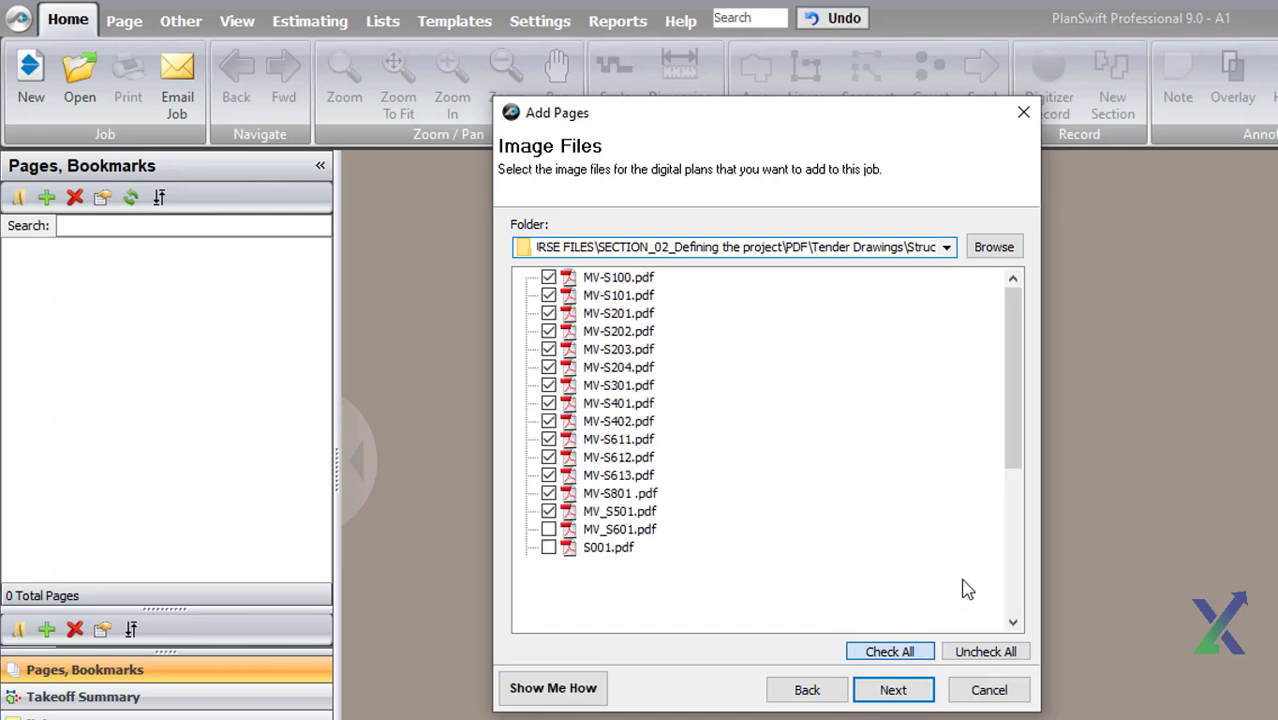
{"action": "left_click", "coordinate": [893, 690]}
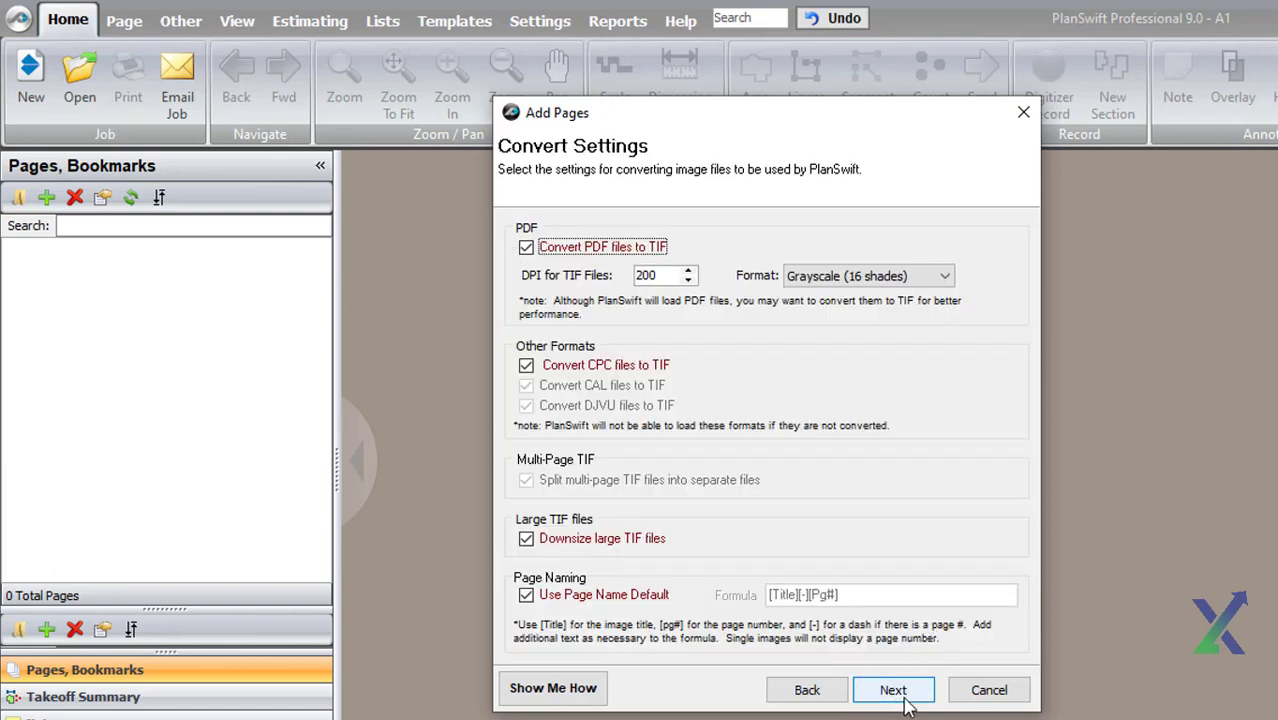
{"action": "left_click", "coordinate": [918, 688]}
{"action": "left_click", "coordinate": [921, 694]}
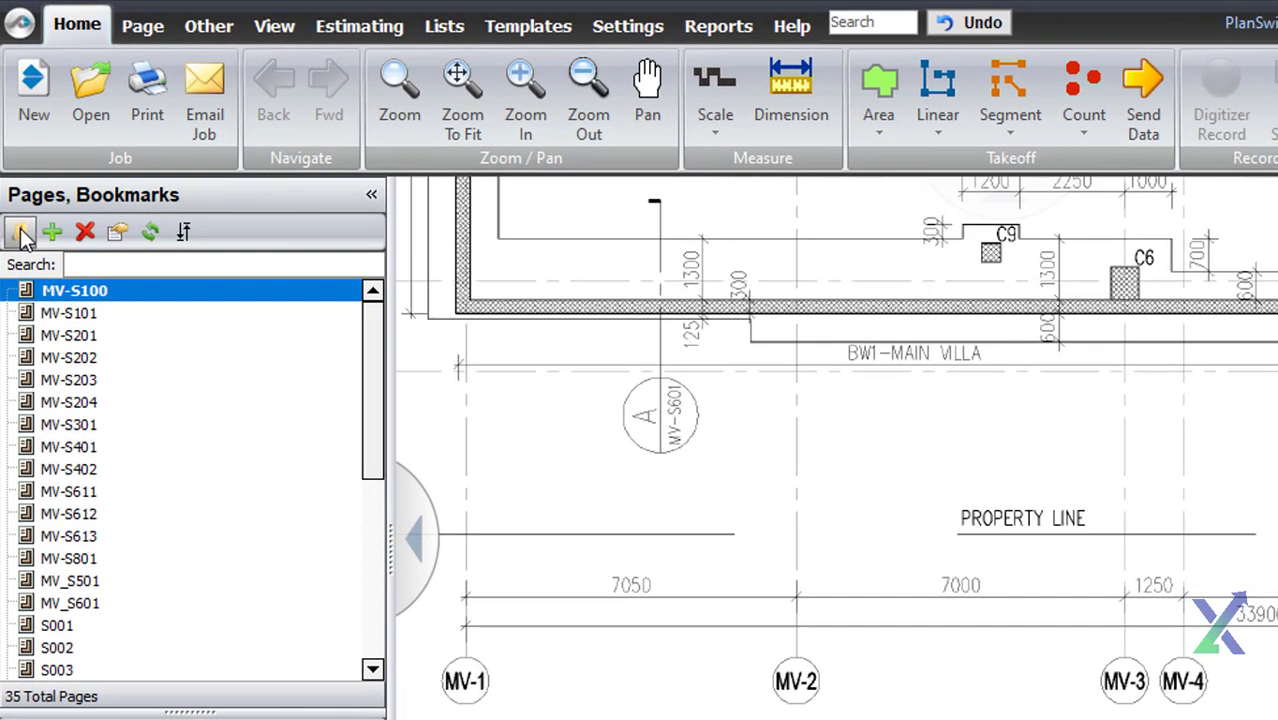
Create a page folder named Structural.
{"action": "left_click", "coordinate": [20, 232]}
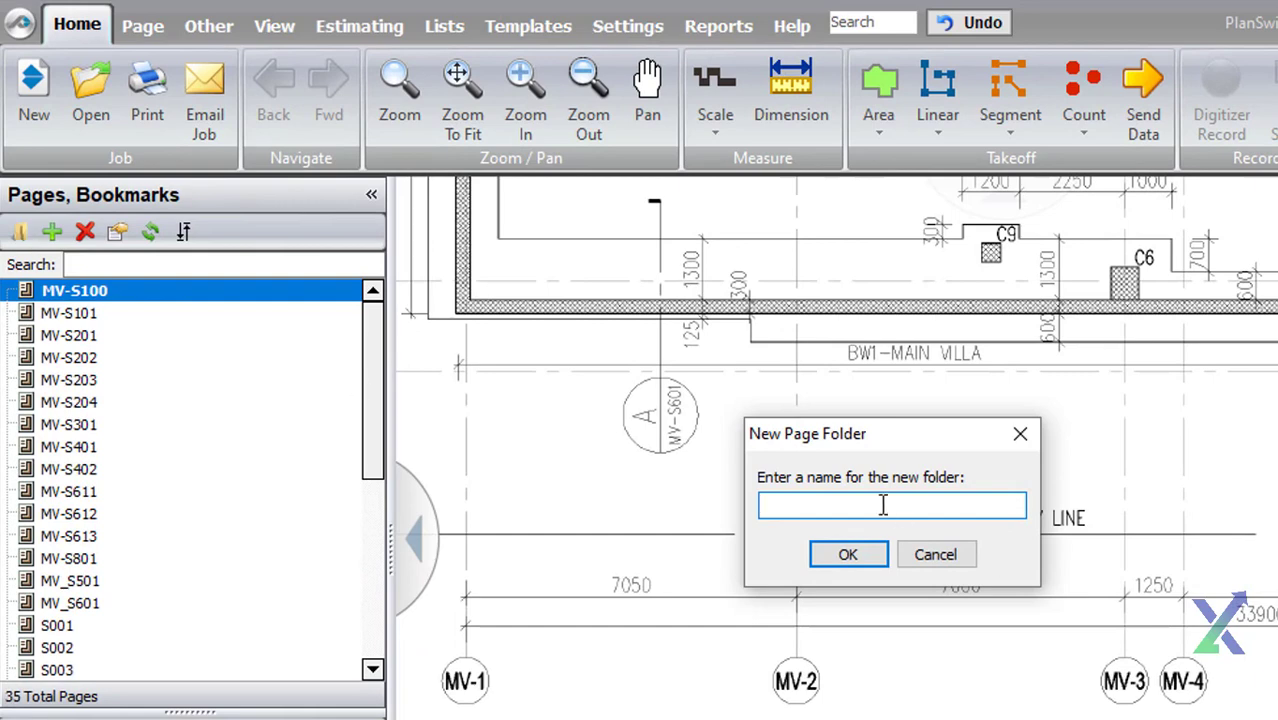
{"action": "type", "text": "Structural"}
{"action": "left_click", "coordinate": [848, 555]}
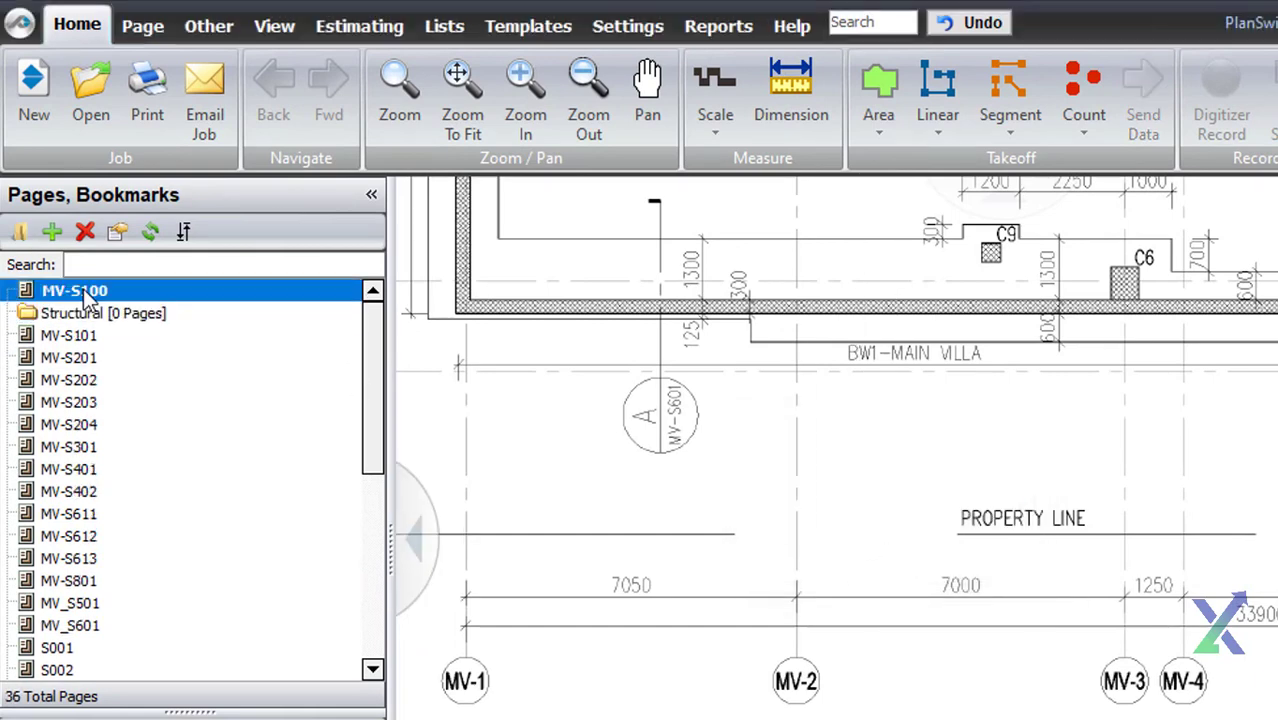
Move all the imported structural drawing pages into the Structural folder.
{"action": "left_click_drag", "start_coordinate": [95, 340], "coordinate": [125, 314]}
{"action": "left_click", "coordinate": [115, 318]}
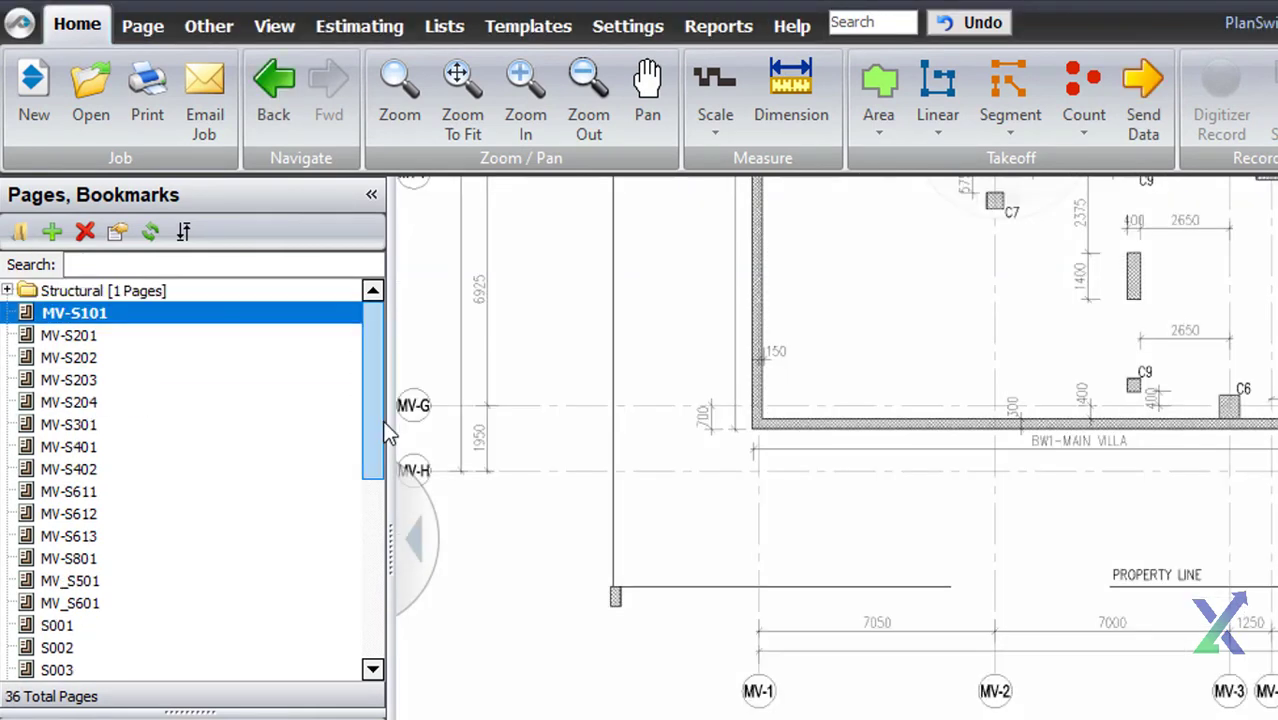
{"action": "scroll", "coordinate": [313, 600], "scroll_direction": "down", "scroll_amount": 6}
{"action": "left_click", "coordinate": [313, 668], "text": "shift"}
{"action": "left_click_drag", "start_coordinate": [372, 572], "coordinate": [371, 384]}
{"action": "left_click_drag", "start_coordinate": [82, 314], "coordinate": [122, 291]}
{"action": "left_click", "coordinate": [7, 290]}
{"action": "left_click", "coordinate": [7, 290]}
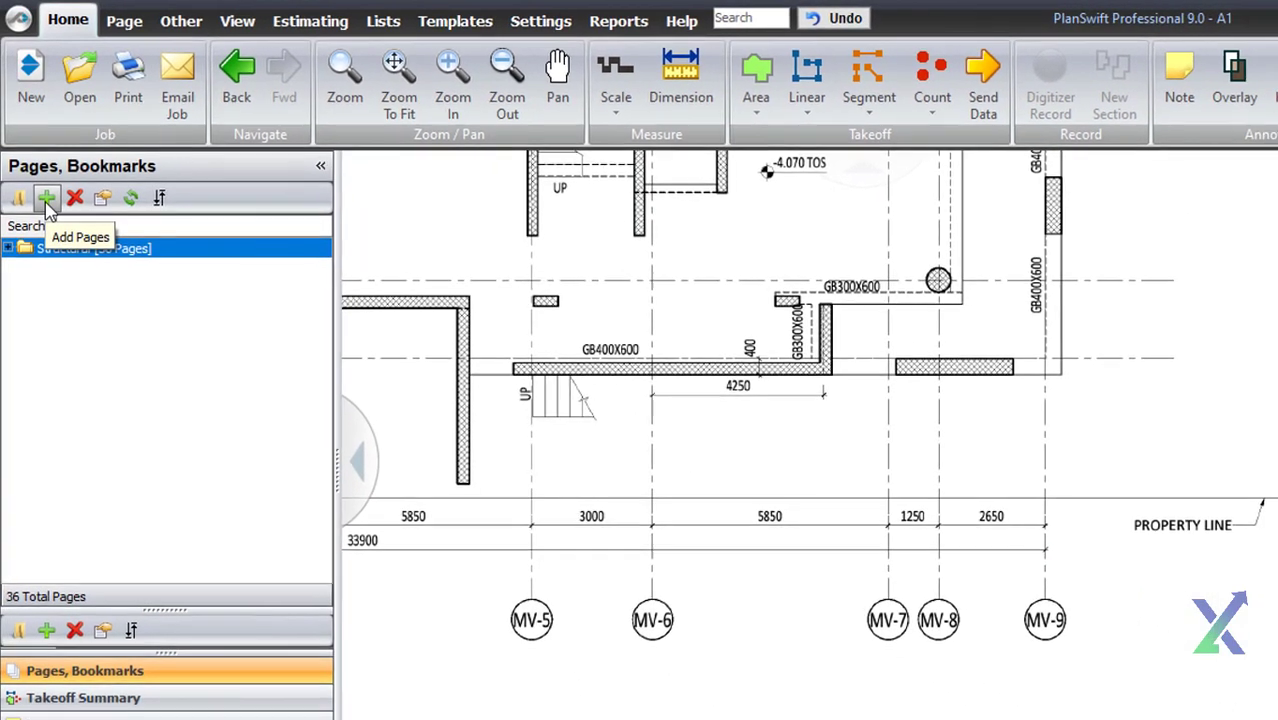
Import all PDFs from the Tender Drawings\Arch folder as new pages, keeping the default conversion settings.
{"action": "left_click", "coordinate": [47, 205]}
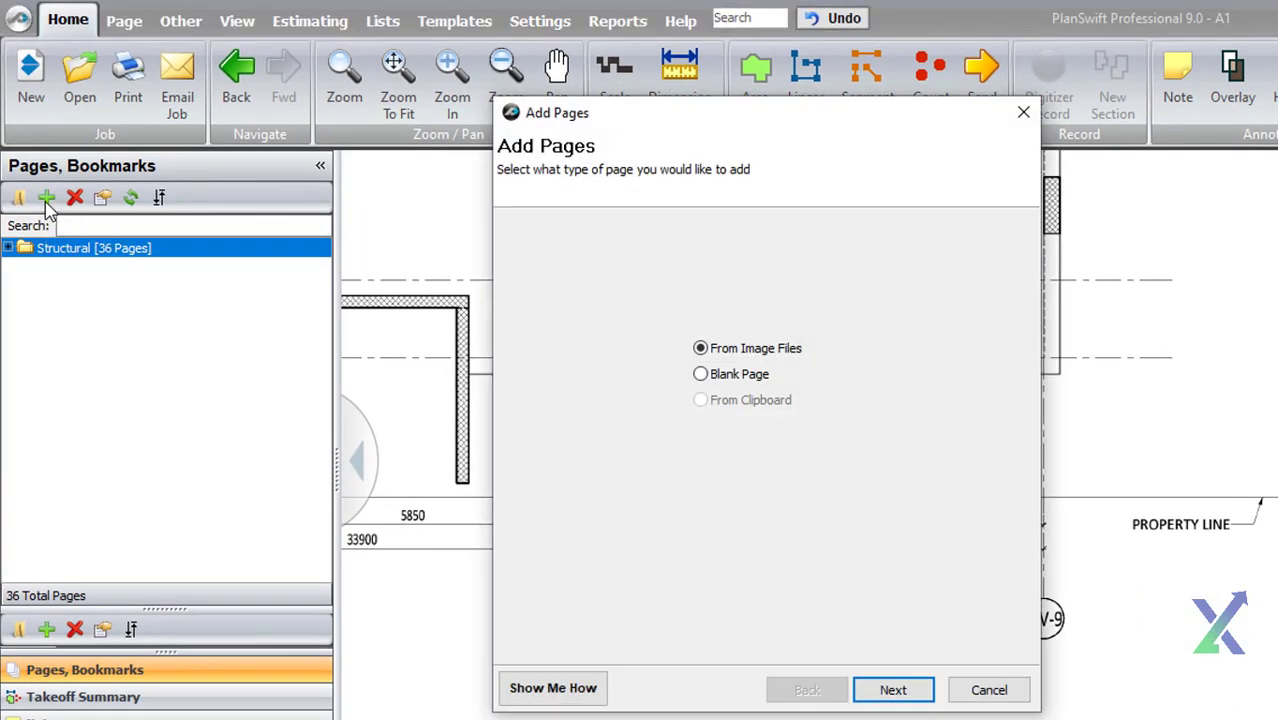
{"action": "left_click", "coordinate": [893, 690]}
{"action": "left_click", "coordinate": [946, 247]}
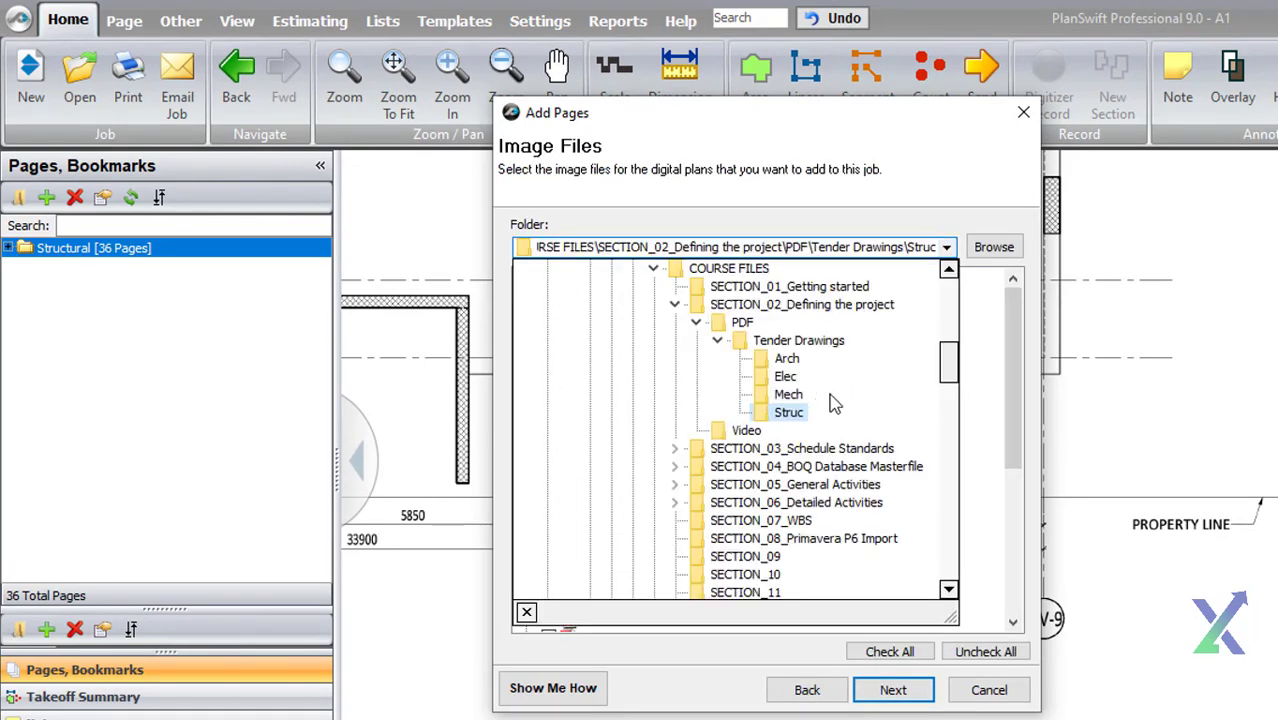
{"action": "left_click", "coordinate": [795, 364]}
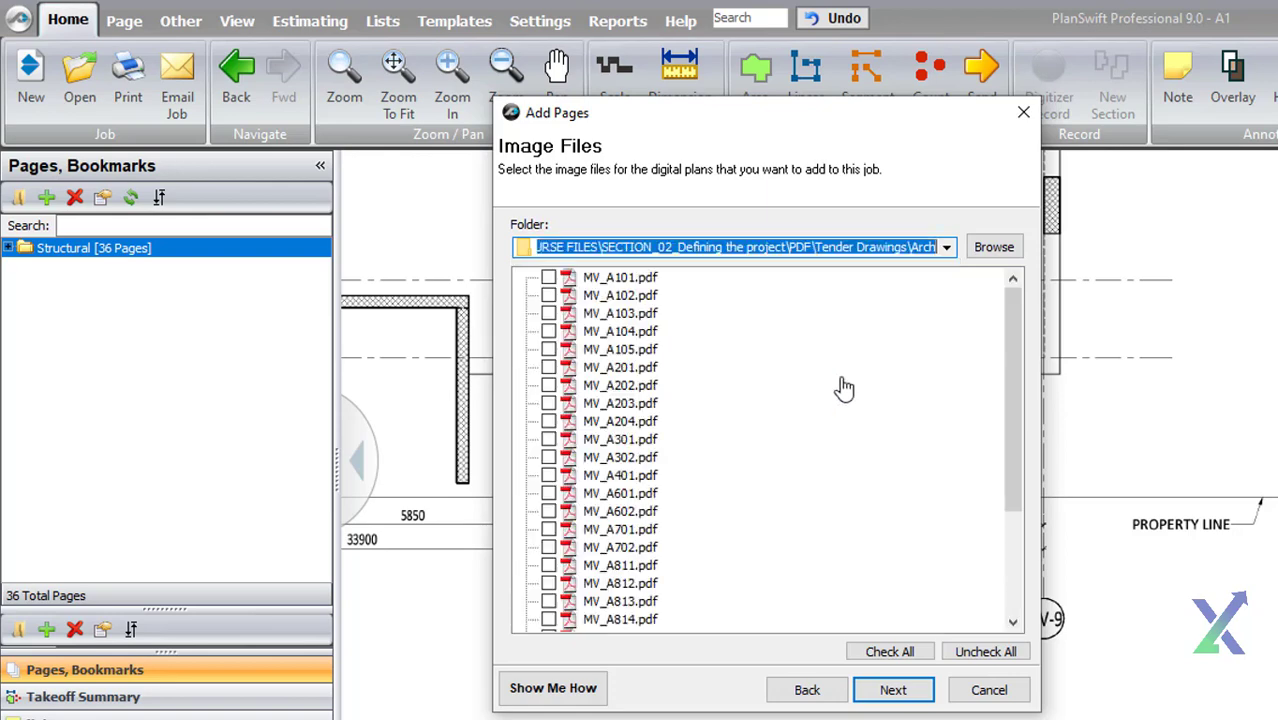
{"action": "left_click", "coordinate": [884, 656]}
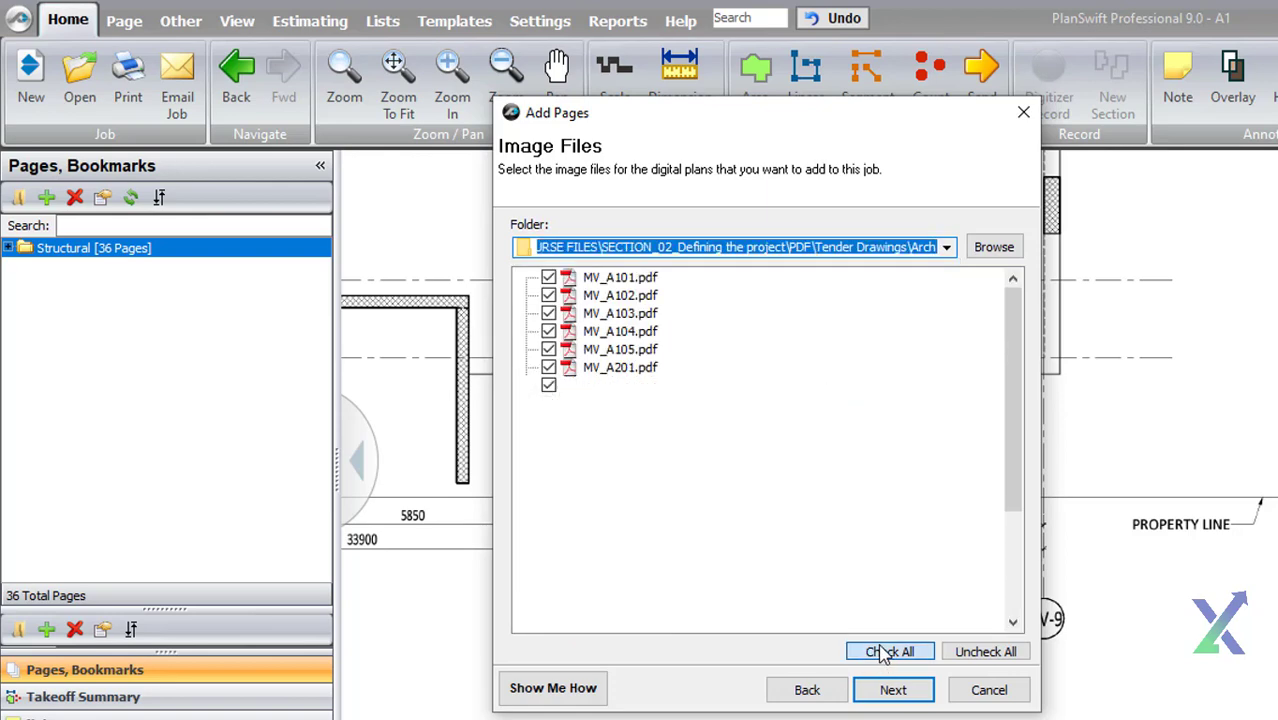
{"action": "left_click", "coordinate": [915, 698]}
{"action": "left_click", "coordinate": [915, 698]}
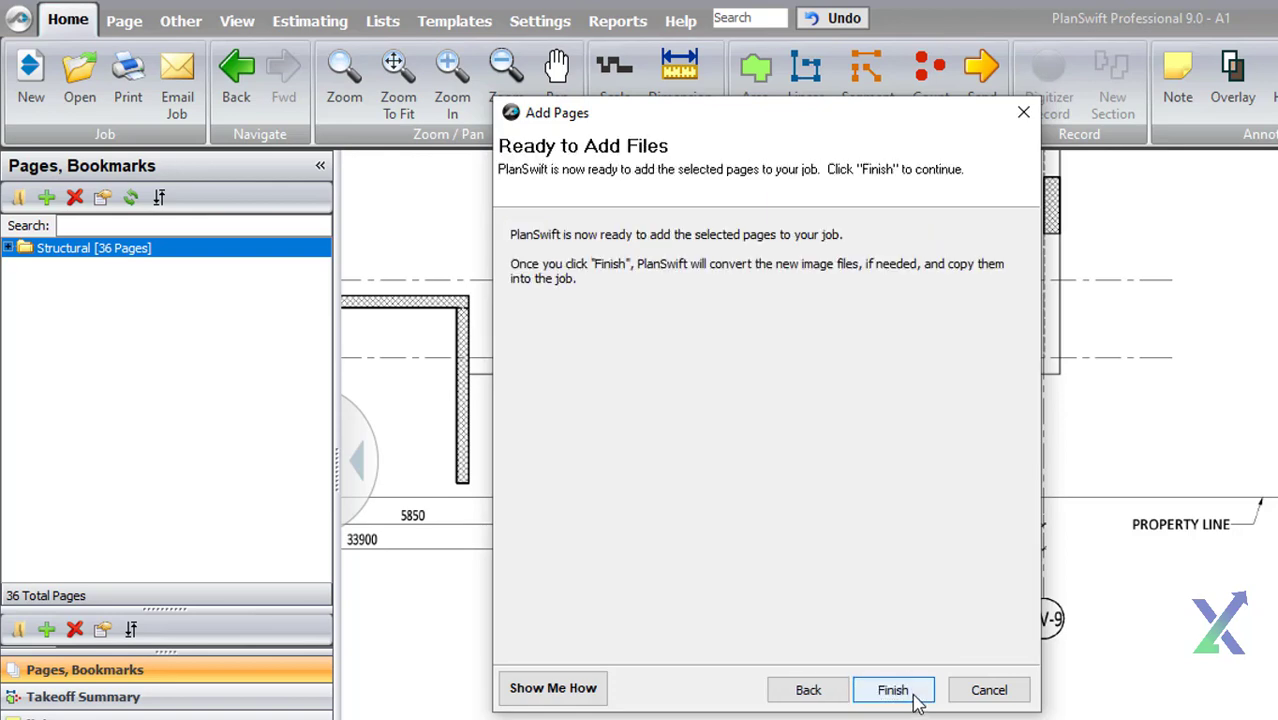
{"action": "left_click", "coordinate": [915, 698]}
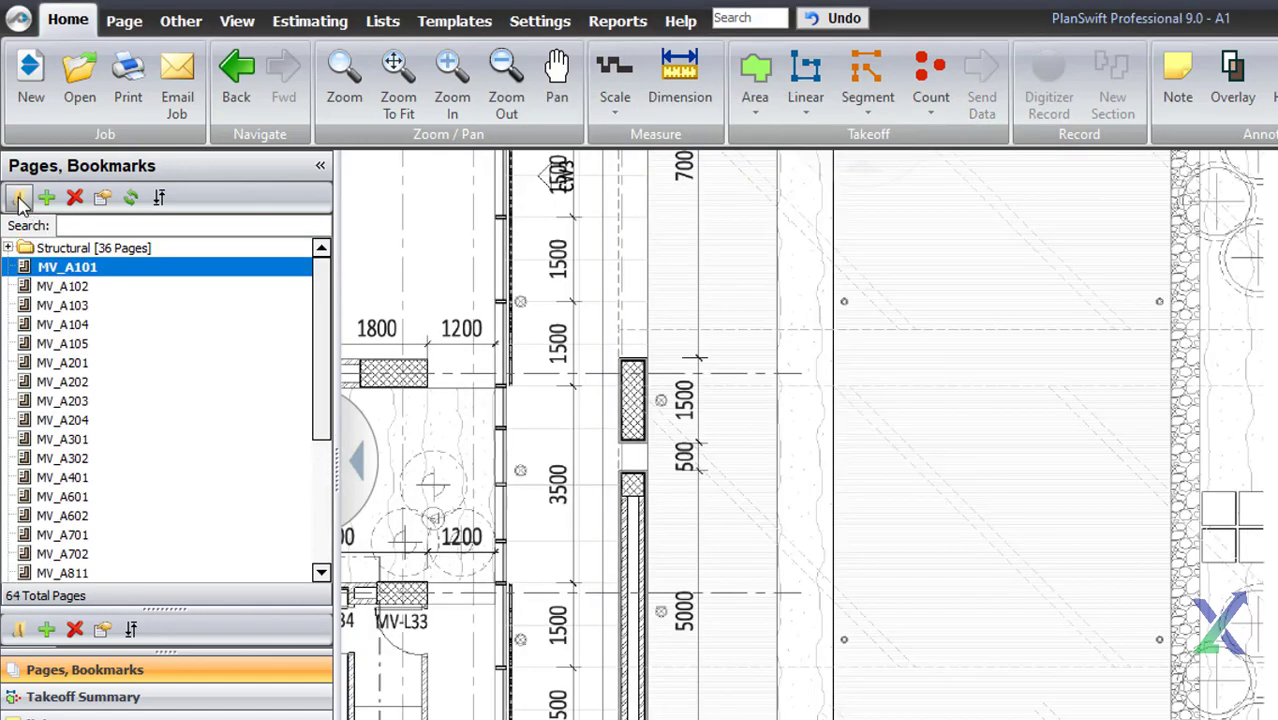
Create a page folder named Architectural and move all the imported architectural pages into it.
{"action": "left_click", "coordinate": [18, 197]}
{"action": "type", "text": "Architectural"}
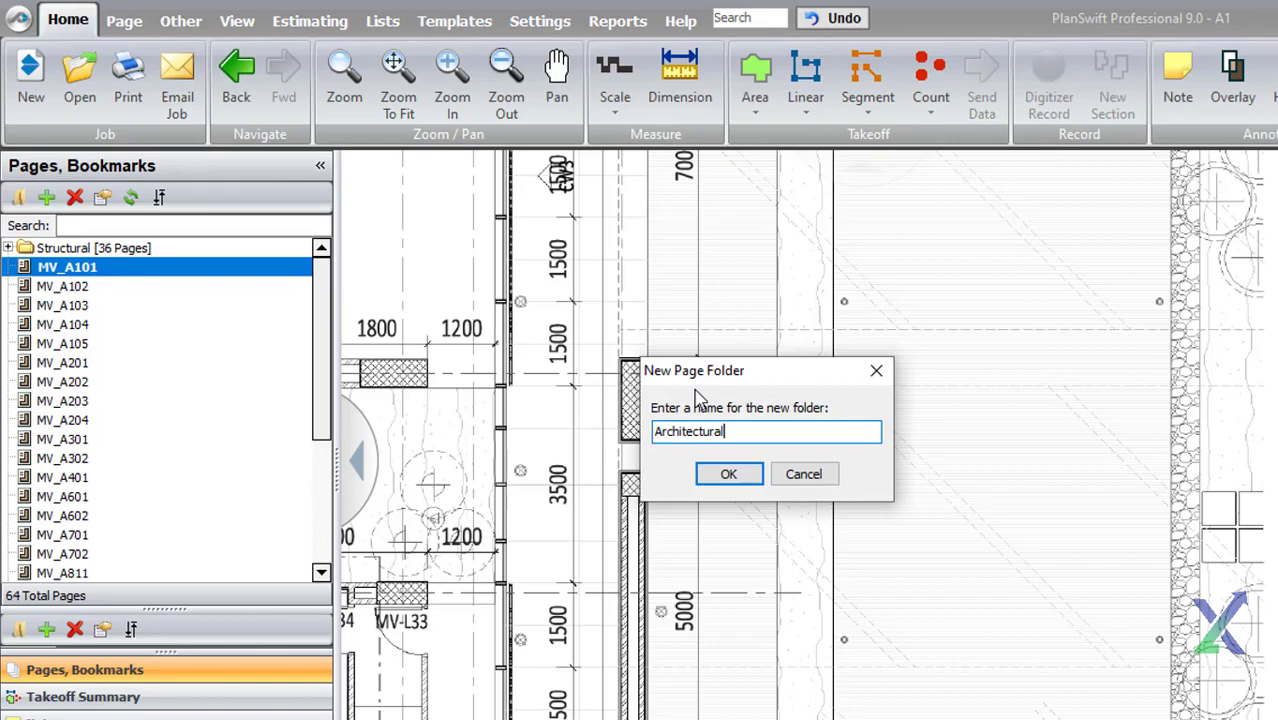
{"action": "key", "text": "Return"}
{"action": "left_click_drag", "start_coordinate": [94, 304], "coordinate": [93, 285]}
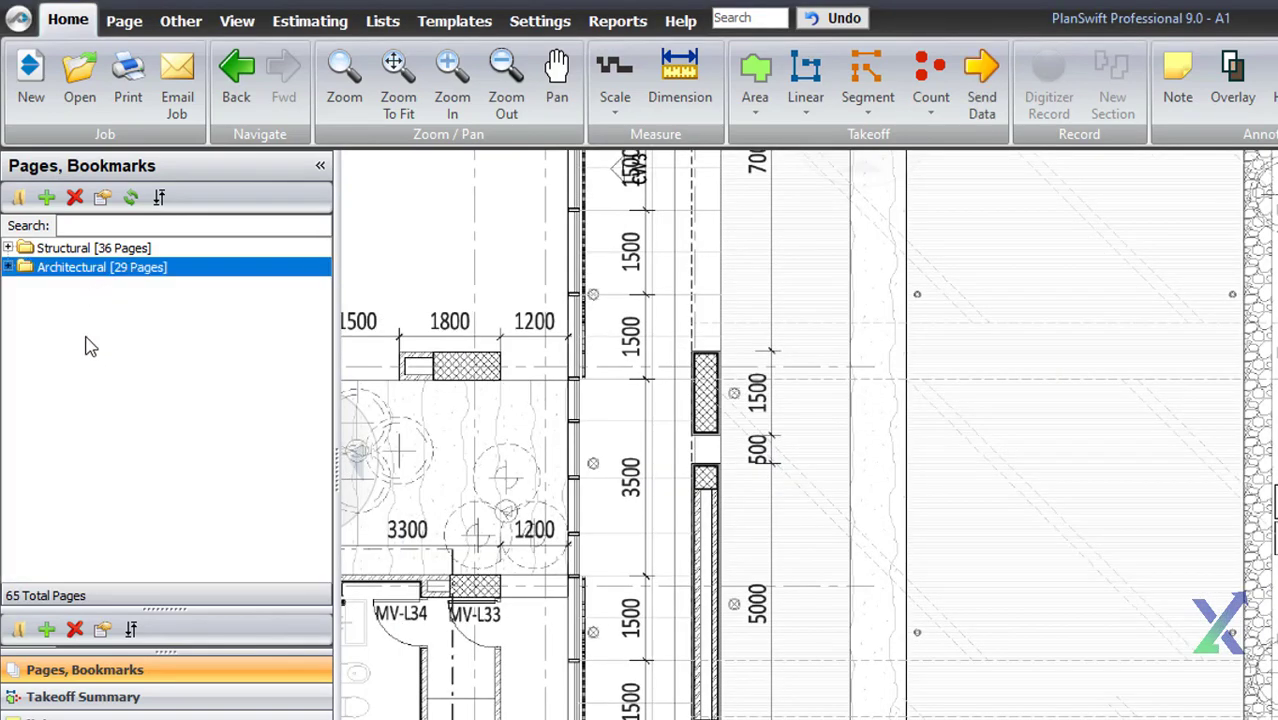
Import all PDFs from the Tender Drawings\Elec folder as new pages.
{"action": "left_click", "coordinate": [46, 197]}
{"action": "left_click", "coordinate": [893, 690]}
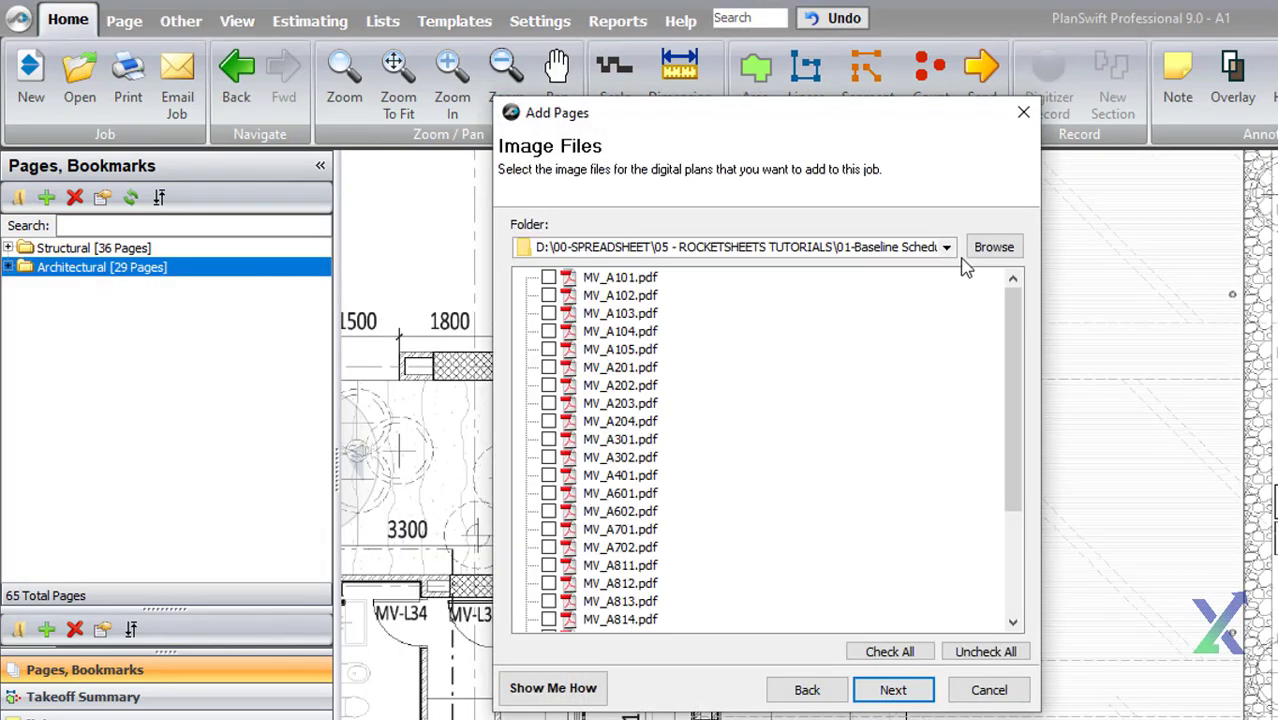
{"action": "left_click", "coordinate": [946, 247]}
{"action": "left_click", "coordinate": [785, 376]}
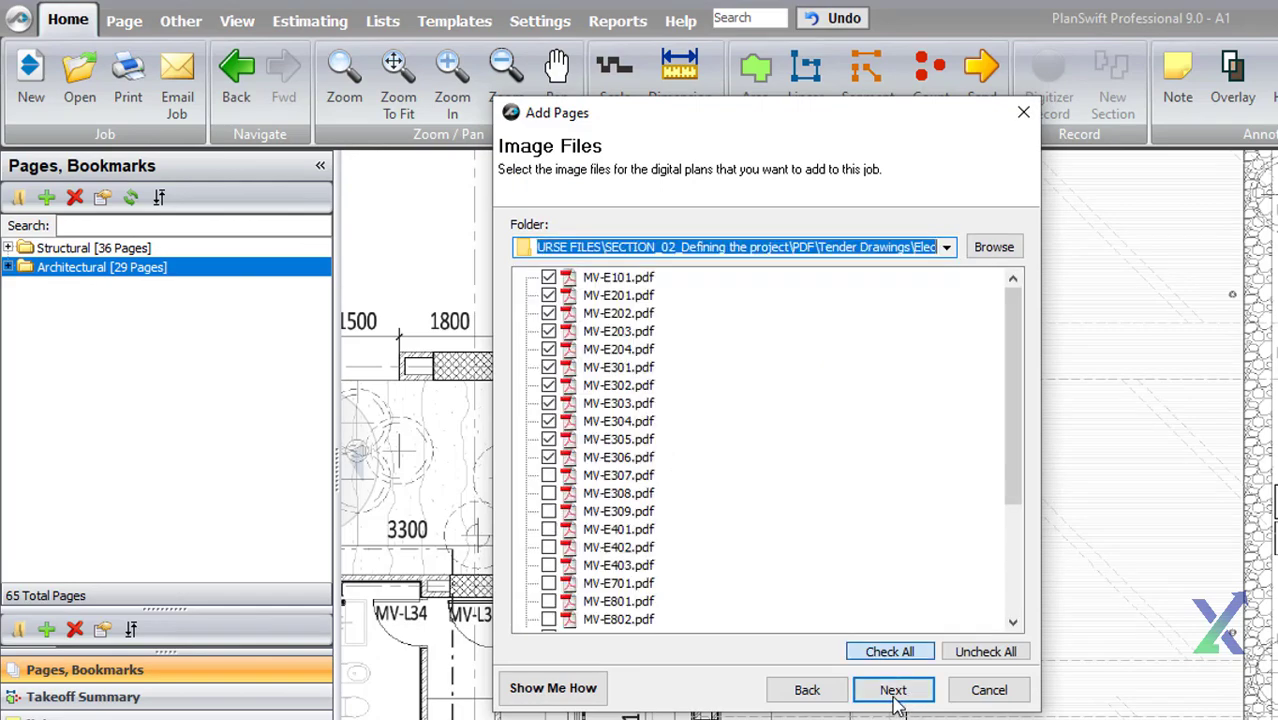
{"action": "left_click", "coordinate": [893, 690]}
{"action": "left_click", "coordinate": [893, 690]}
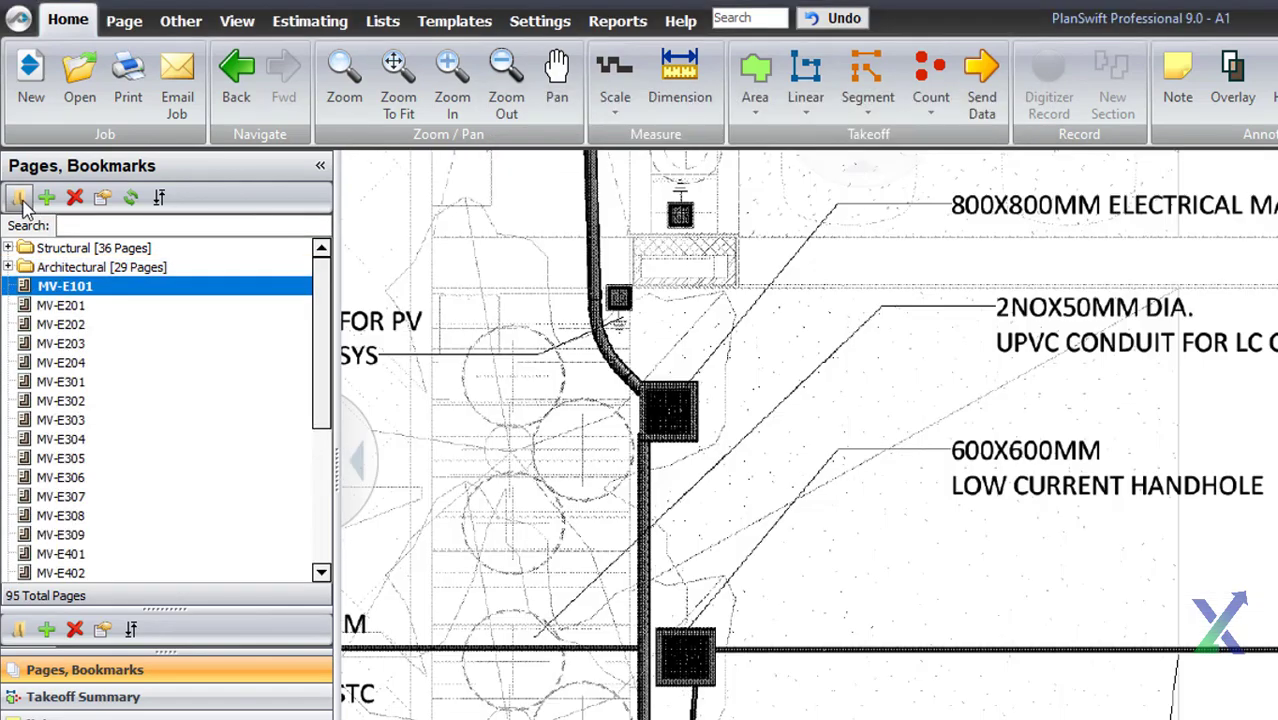
Create a page folder named Electrical.
{"action": "left_click", "coordinate": [19, 197]}
{"action": "type", "text": "Electrical"}
{"action": "key", "text": "Return"}
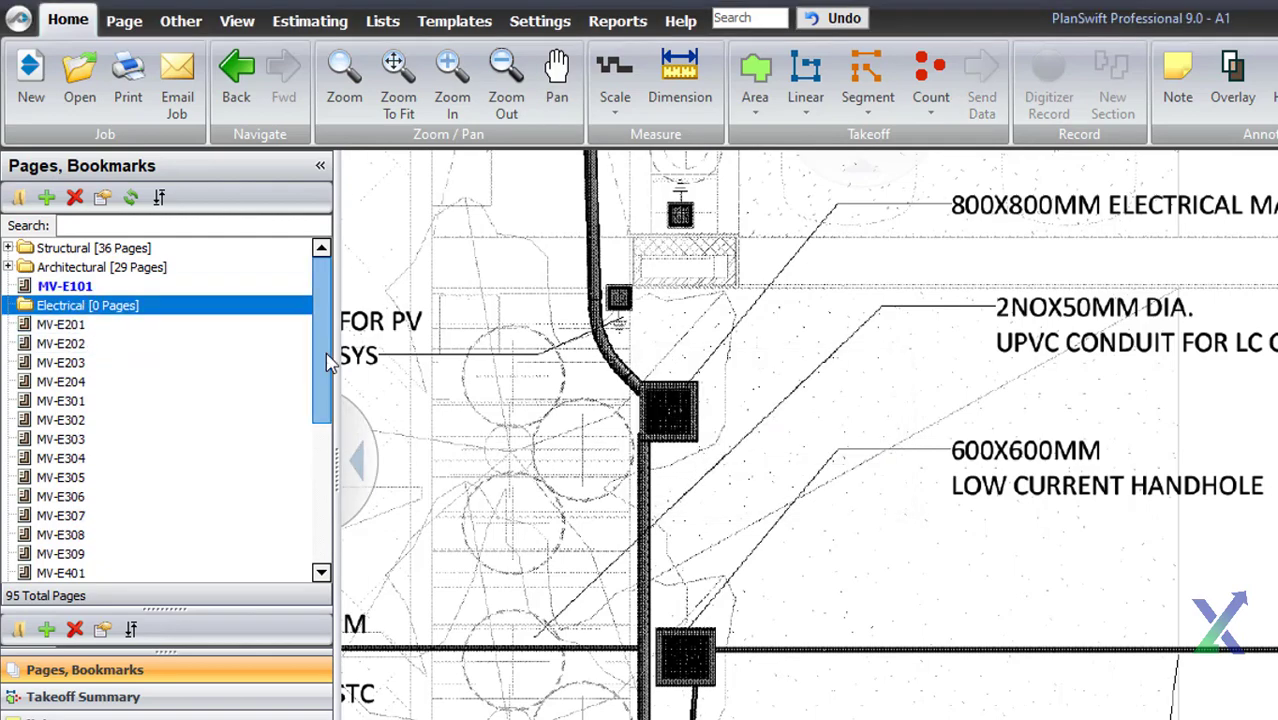
Select all the imported electrical drawing pages and move them into the Electrical folder.
{"action": "left_click_drag", "start_coordinate": [323, 357], "coordinate": [323, 500]}
{"action": "left_click", "coordinate": [76, 575], "text": "shift"}
{"action": "left_click_drag", "start_coordinate": [323, 490], "coordinate": [323, 346]}
{"action": "left_click", "coordinate": [70, 325]}
{"action": "left_click_drag", "start_coordinate": [323, 394], "coordinate": [323, 540]}
{"action": "key", "text": "shift+Home"}
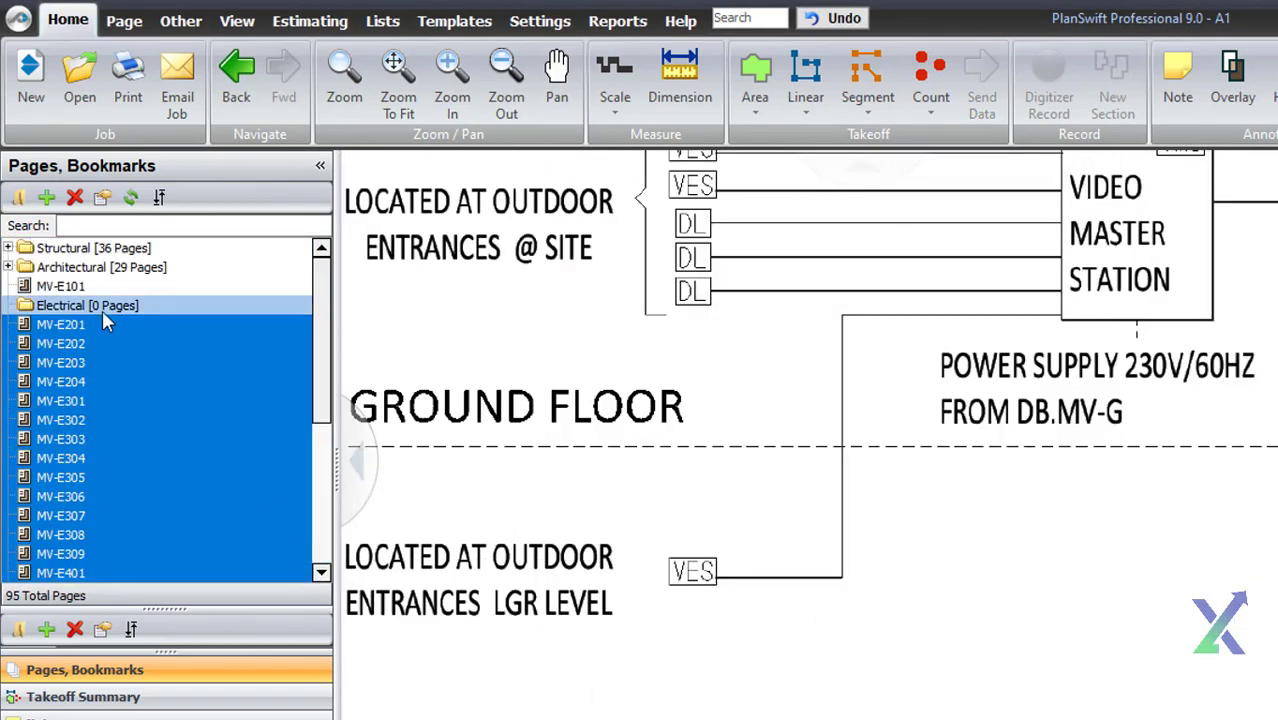
{"action": "left_click_drag", "start_coordinate": [102, 310], "coordinate": [90, 305]}
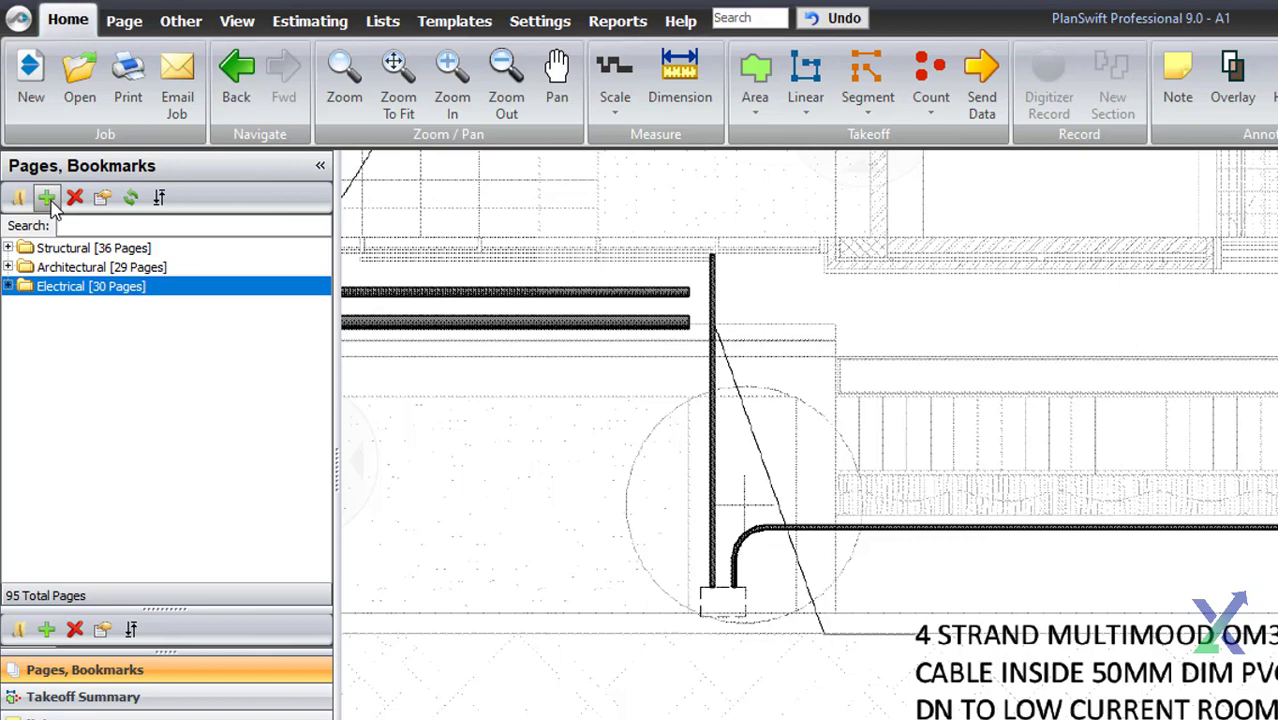
Import all PDFs from the Tender Drawings\Mech folder as new pages.
{"action": "left_click", "coordinate": [46, 197]}
{"action": "left_click", "coordinate": [894, 690]}
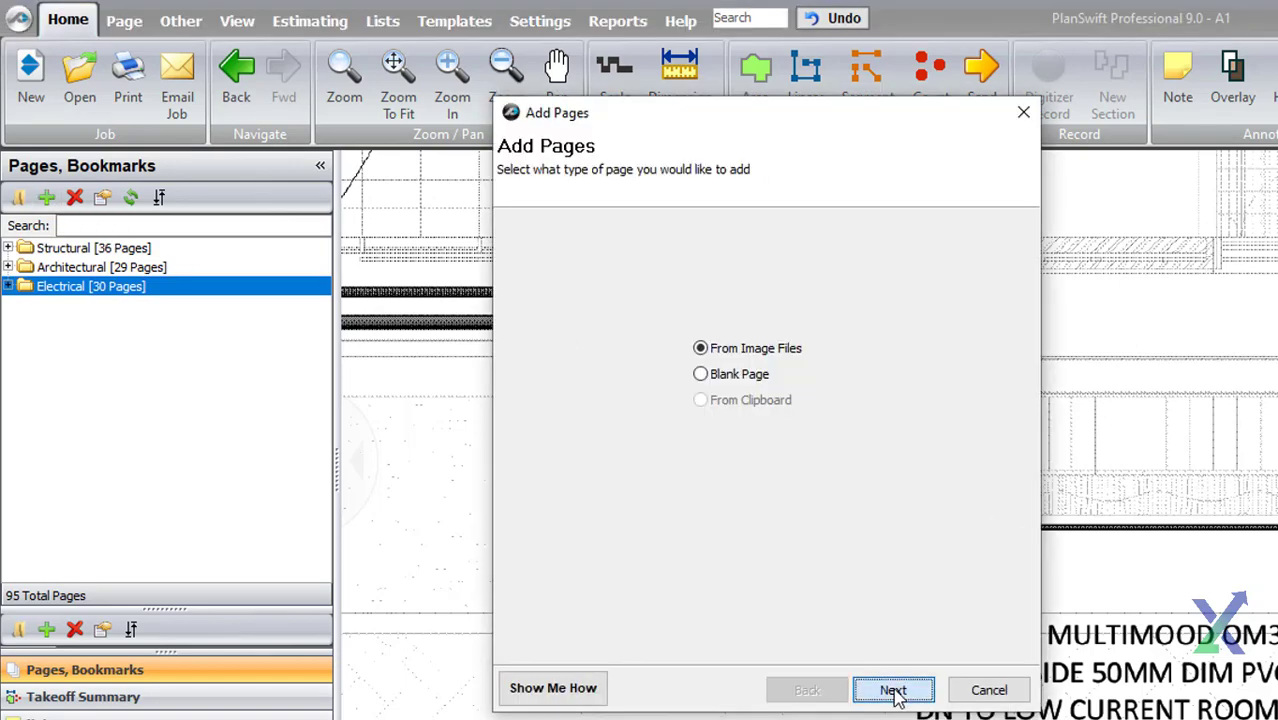
{"action": "left_click", "coordinate": [890, 651]}
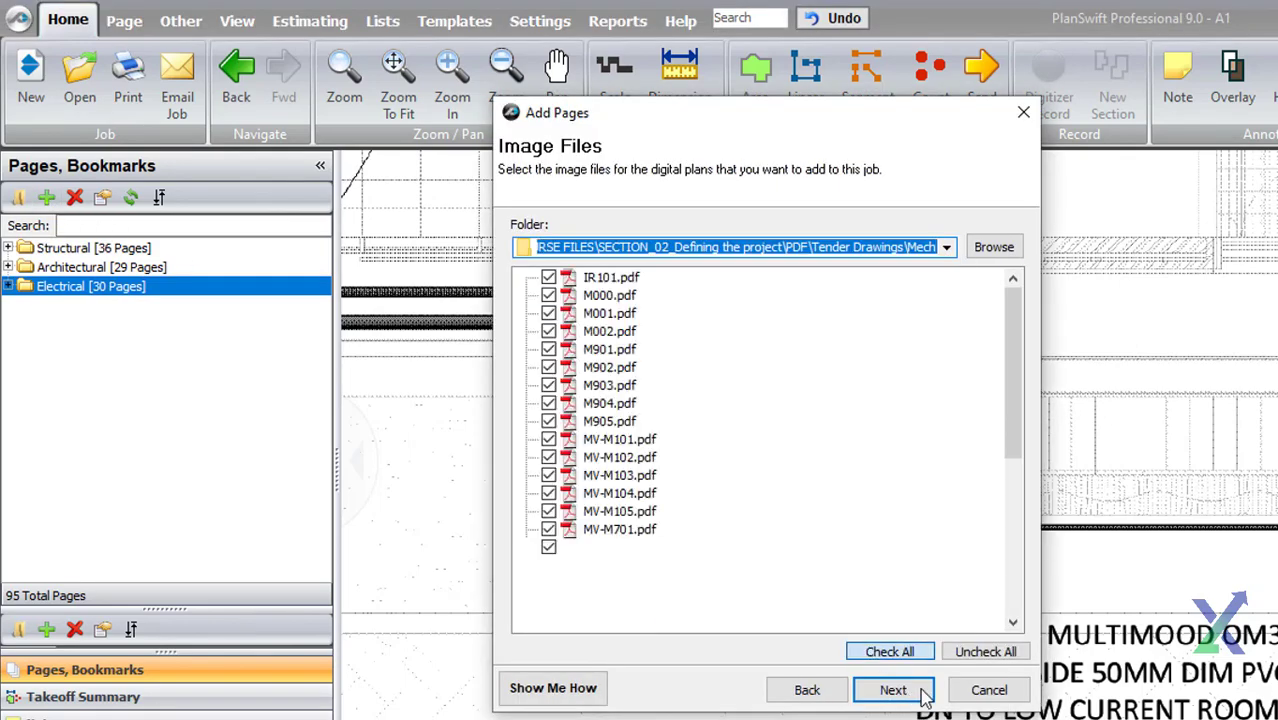
{"action": "left_click", "coordinate": [893, 690]}
{"action": "left_click", "coordinate": [893, 690]}
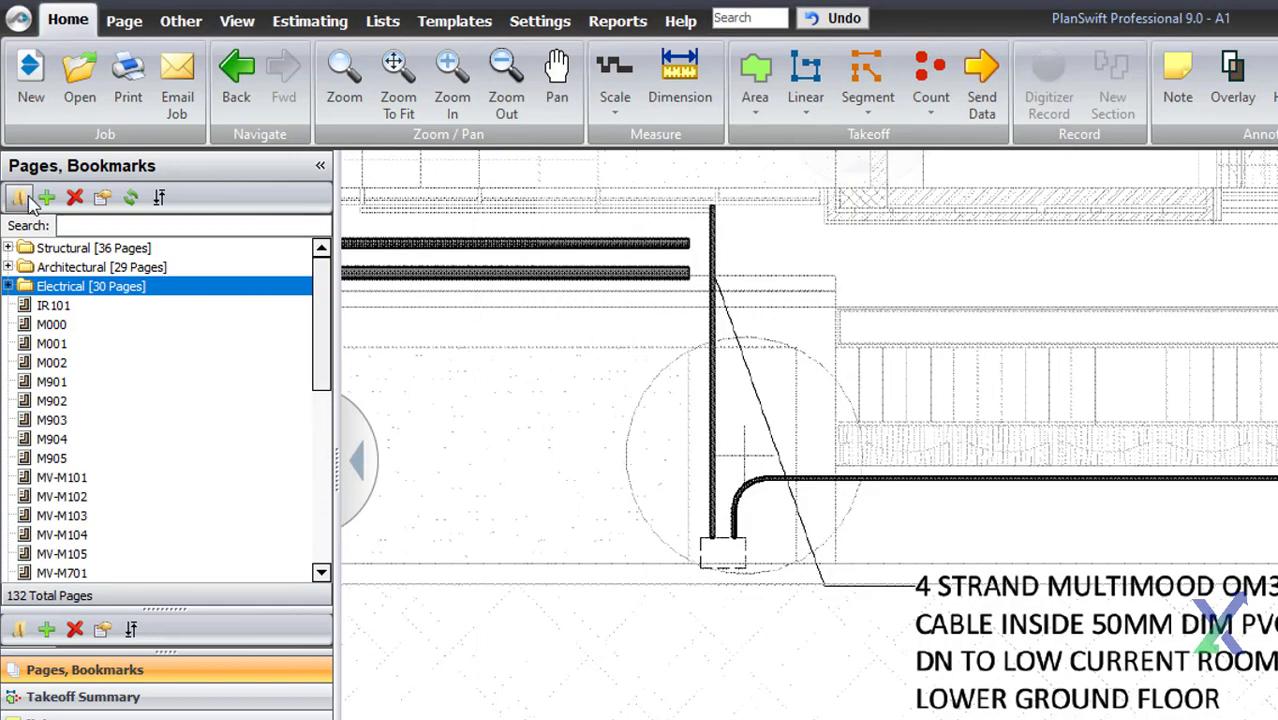
Create a page folder named Mechanical and move all the imported mechanical drawing pages into it.
{"action": "left_click", "coordinate": [24, 198]}
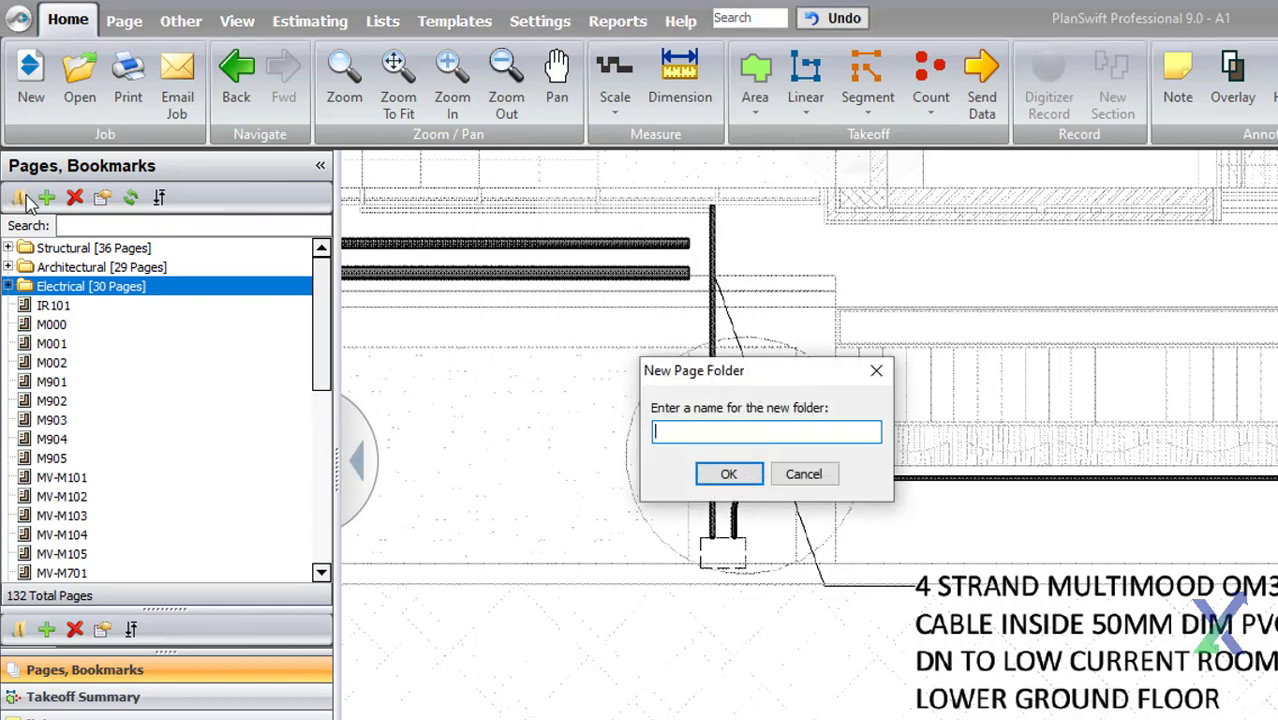
{"action": "type", "text": "Mechanical"}
{"action": "left_click", "coordinate": [730, 470]}
{"action": "left_click_drag", "start_coordinate": [328, 363], "coordinate": [80, 306]}
{"action": "left_click", "coordinate": [286, 331]}
{"action": "left_click", "coordinate": [288, 571], "text": "shift"}
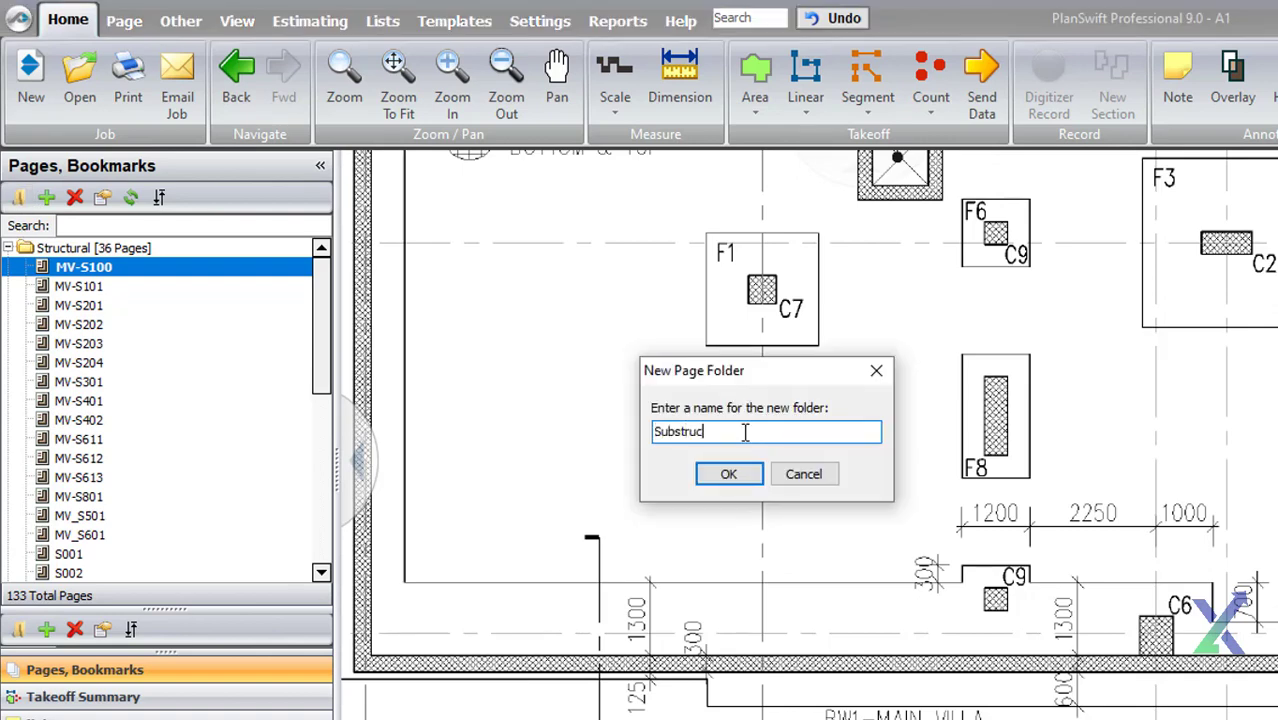
Create a Substructures folder inside Structural and move pages MV-S100 and MV-S101 into it.
{"action": "left_click", "coordinate": [729, 474]}
{"action": "left_click_drag", "start_coordinate": [84, 286], "coordinate": [100, 268]}
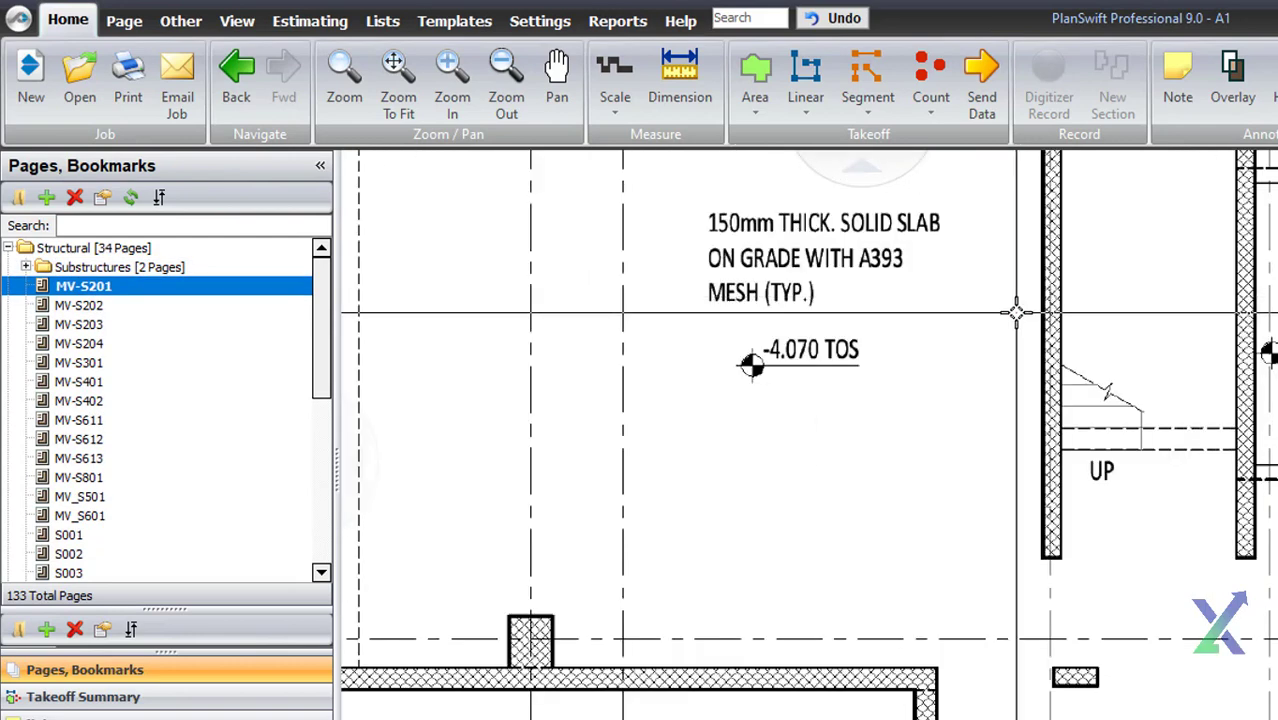
Rename page MV-S201 as MV-S201_Ground floor and move it into the Substructures folder.
{"action": "right_click", "coordinate": [97, 290]}
{"action": "left_click", "coordinate": [184, 305]}
{"action": "left_click", "coordinate": [626, 476]}
{"action": "type", "text": "_Gr"}
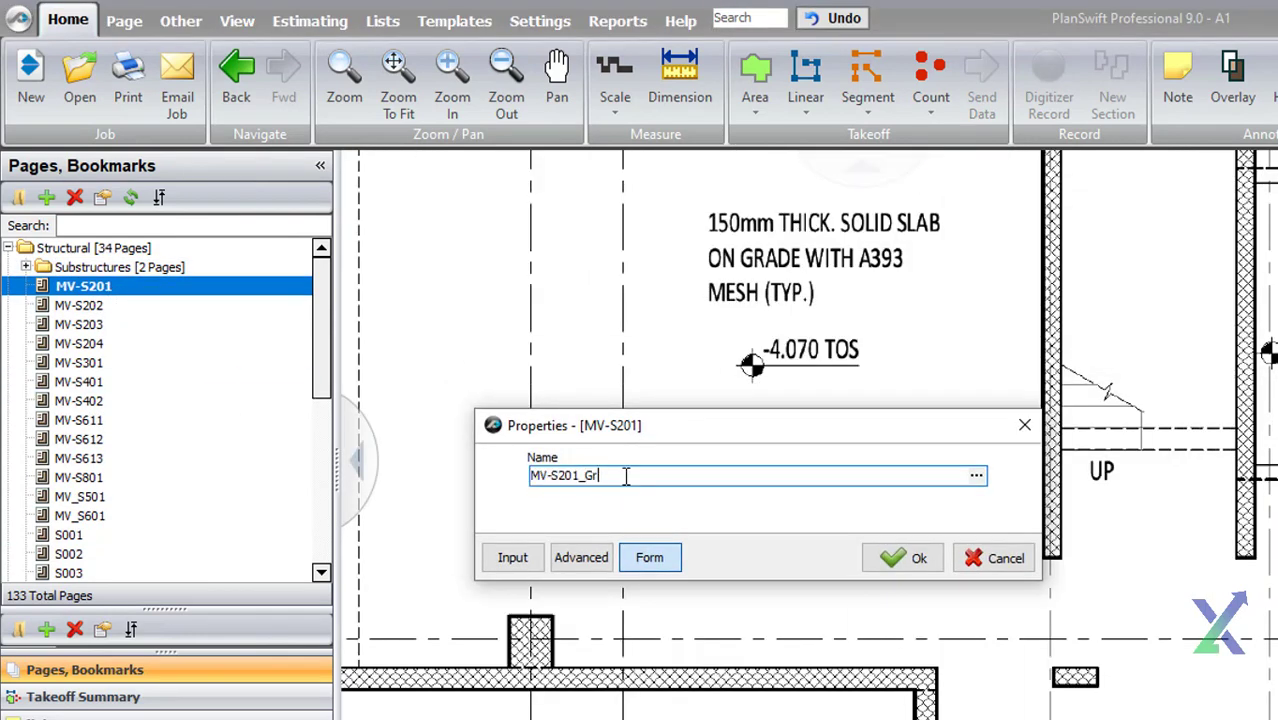
{"action": "type", "text": "ound floor"}
{"action": "left_click", "coordinate": [897, 563]}
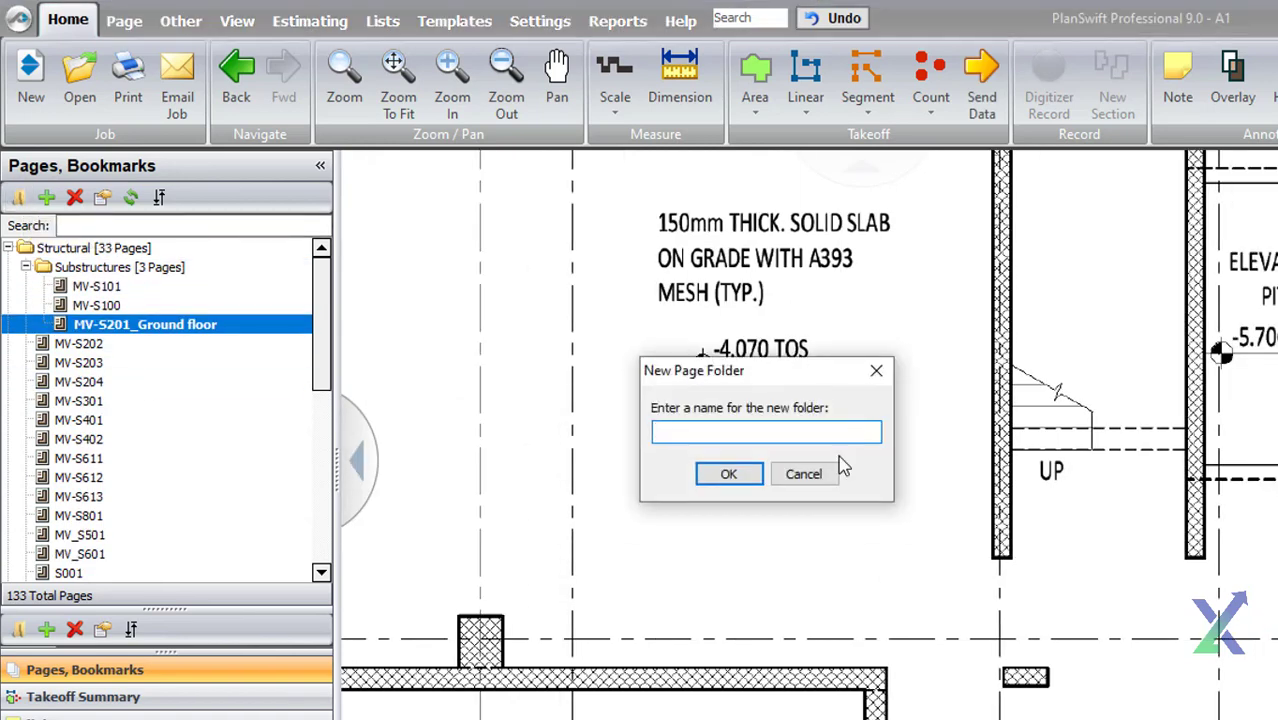
Create a page folder named Superstructure and place it directly under Structural, outside Substructures.
{"action": "type", "text": "Superstructure"}
{"action": "left_click", "coordinate": [752, 475]}
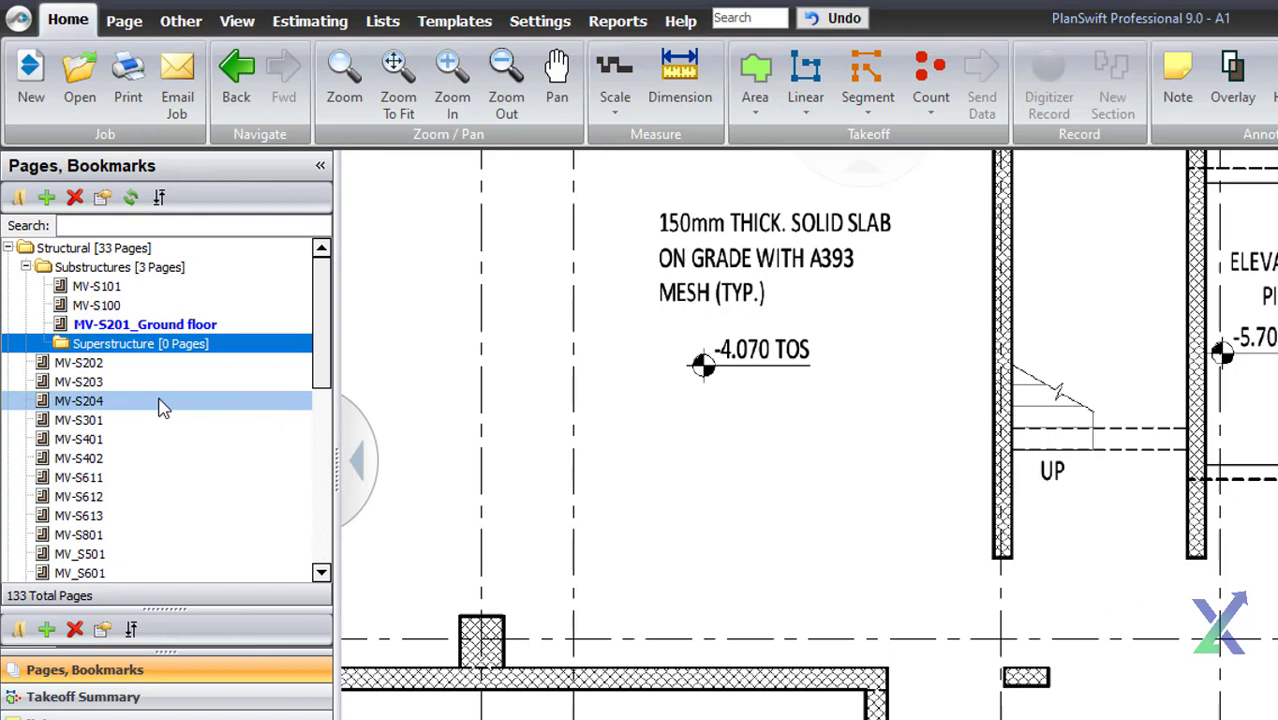
{"action": "left_click_drag", "start_coordinate": [50, 342], "coordinate": [24, 366]}
Rename page MV-S202 as MV-S202_First Floor and move it into the Superstructure folder.
{"action": "left_click", "coordinate": [84, 345]}
{"action": "double_click", "coordinate": [80, 346]}
{"action": "left_click", "coordinate": [664, 477]}
{"action": "type", "text": "_F"}
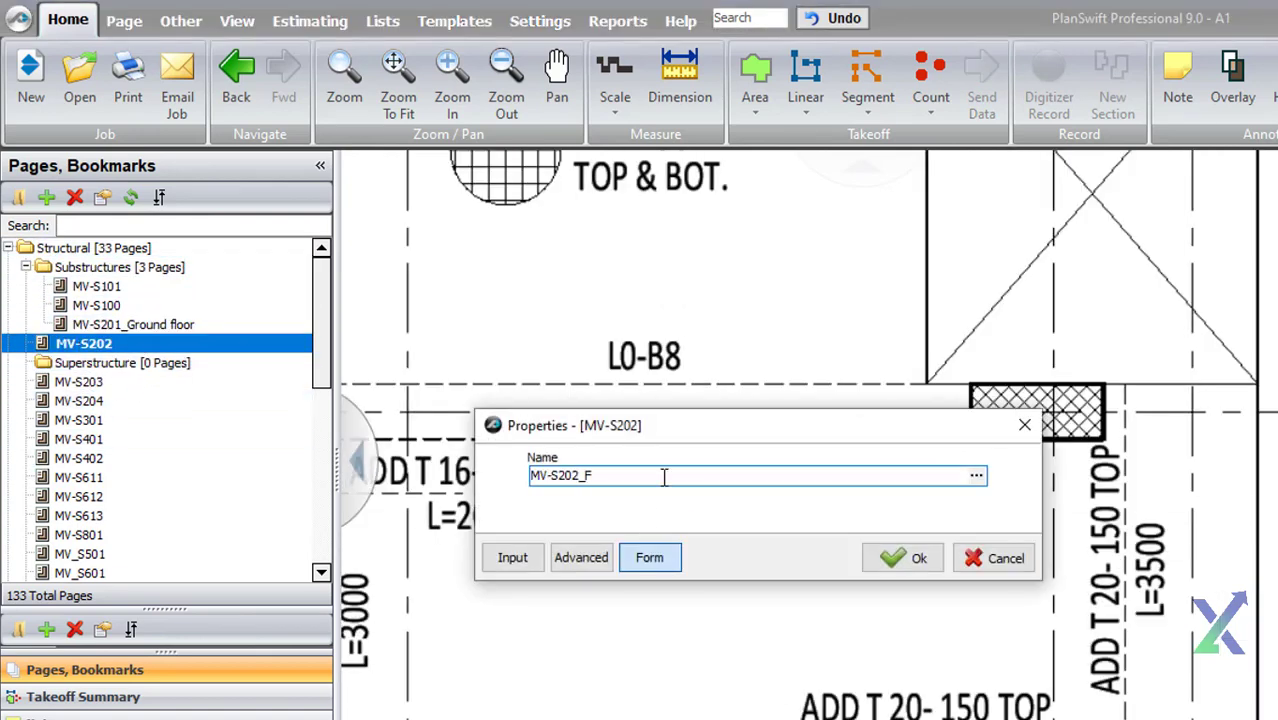
{"action": "type", "text": "irst Floor"}
{"action": "left_click", "coordinate": [910, 558]}
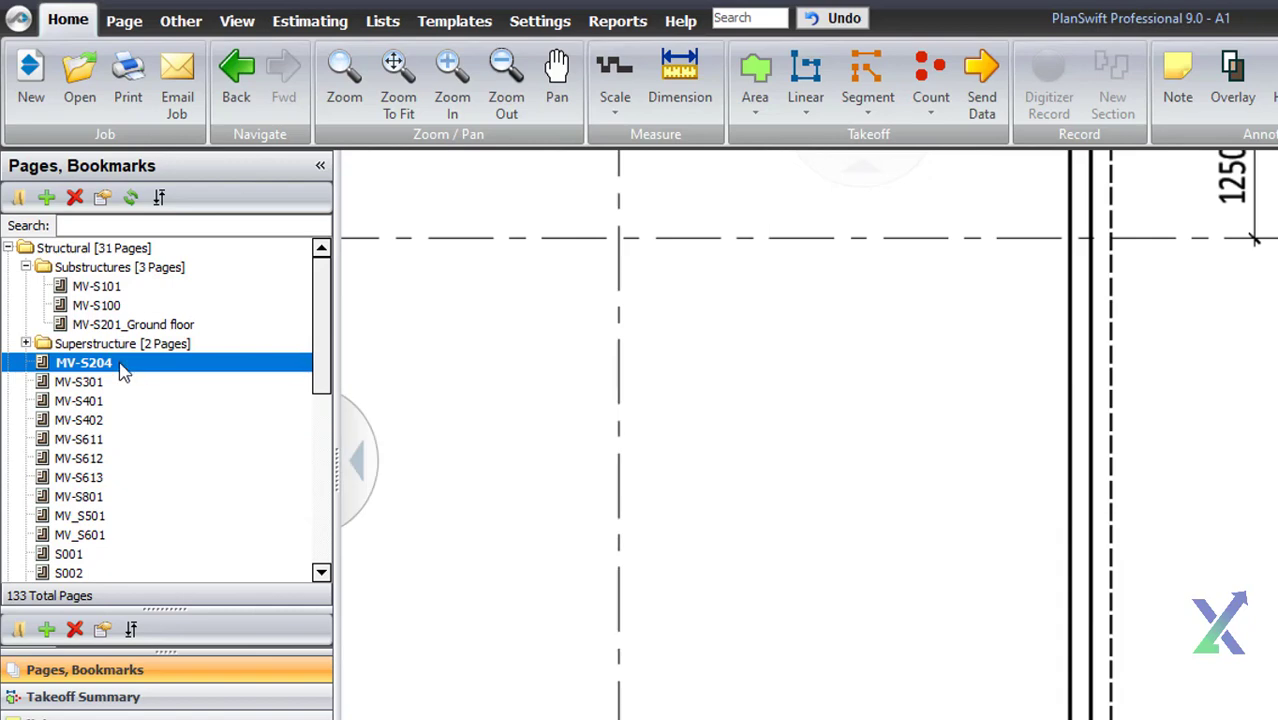
Rename page MV-S204 as MV-S204_Roof Deck and move it into the Superstructure folder.
{"action": "double_click", "coordinate": [90, 363]}
{"action": "left_click", "coordinate": [607, 476]}
{"action": "type", "text": "_Roof"}
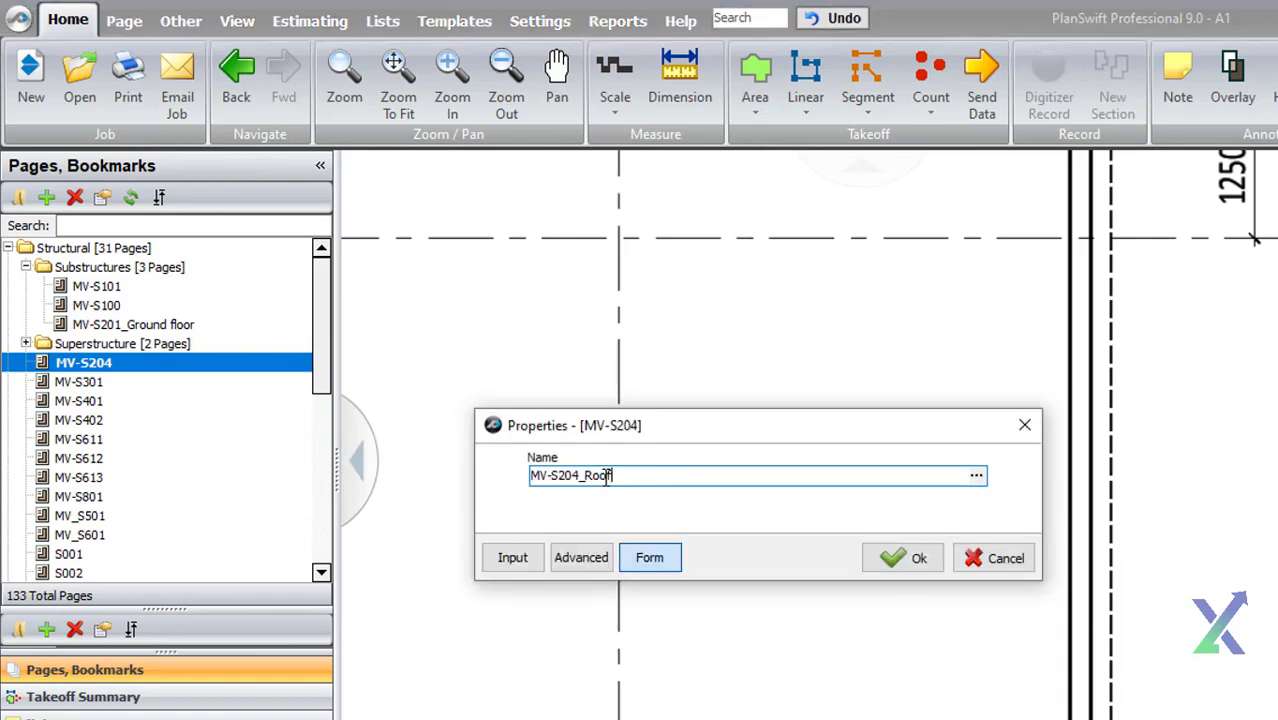
{"action": "type", "text": " Deck"}
{"action": "left_click", "coordinate": [908, 558]}
{"action": "left_click_drag", "start_coordinate": [84, 365], "coordinate": [100, 345]}
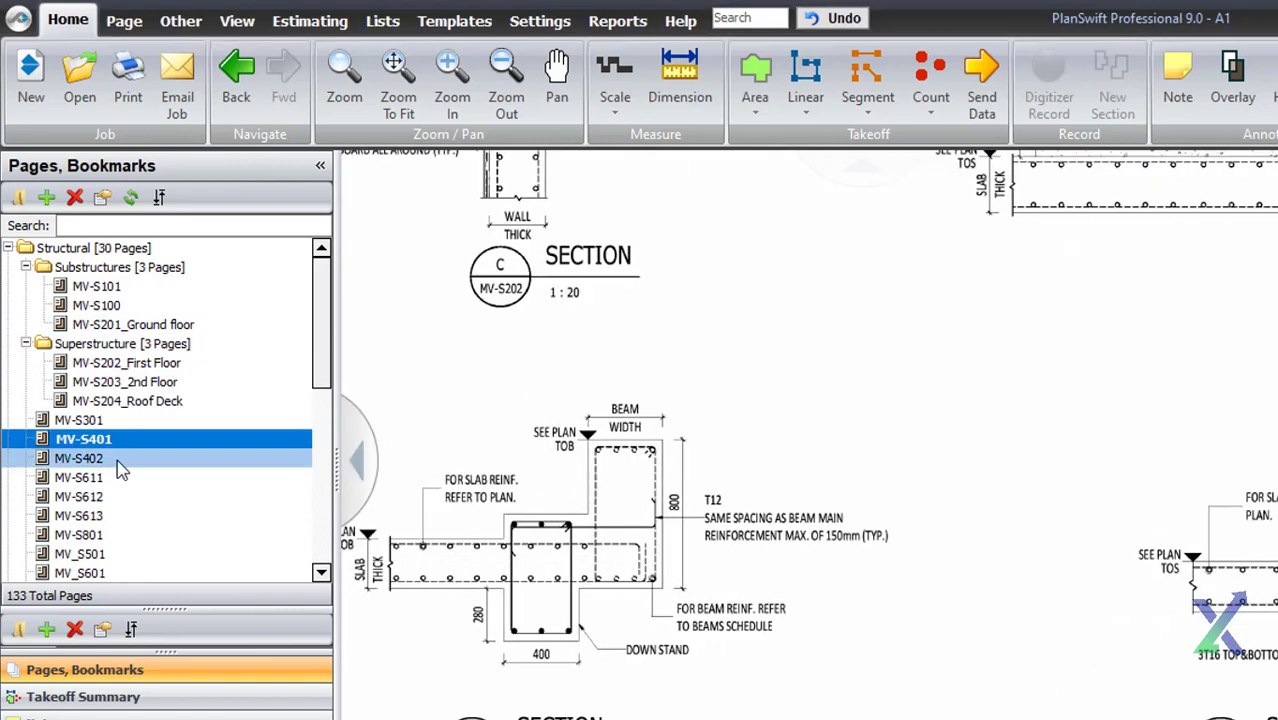
Create an Other Details folder under Structural and move pages MV-S301, MV-S401 and MV-S402 into it.
{"action": "left_click", "coordinate": [18, 198]}
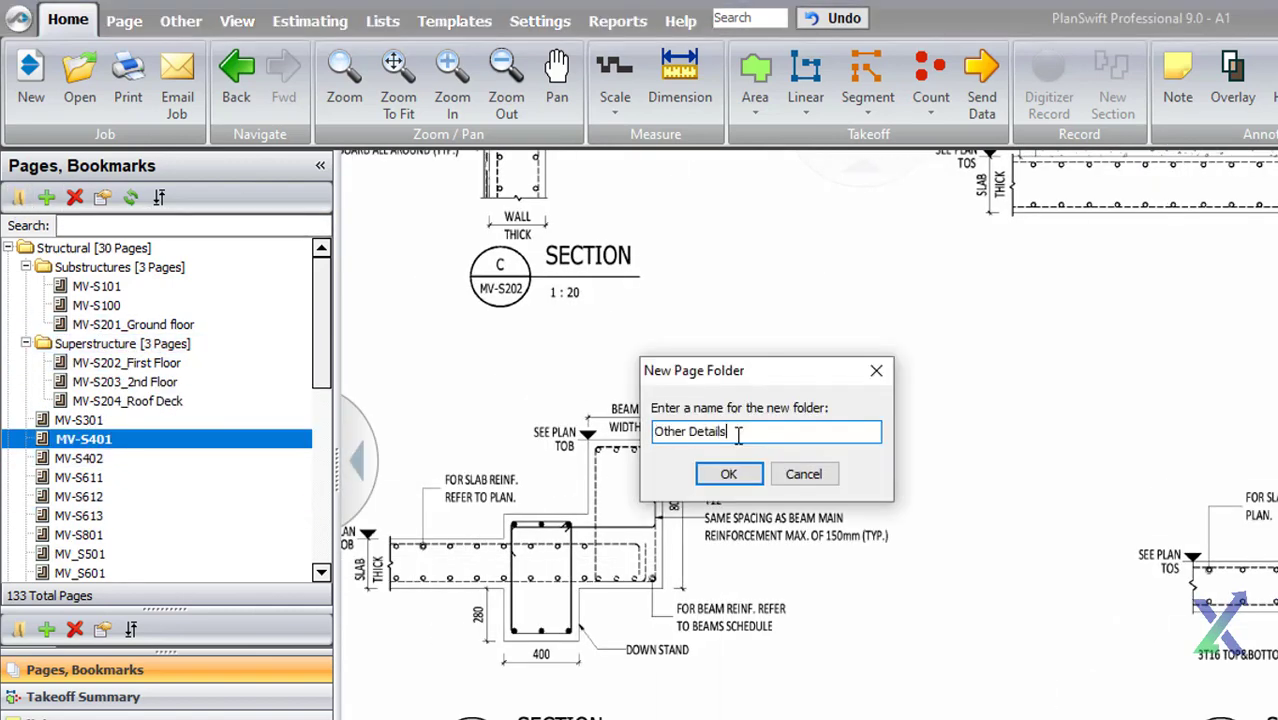
{"action": "left_click", "coordinate": [728, 474]}
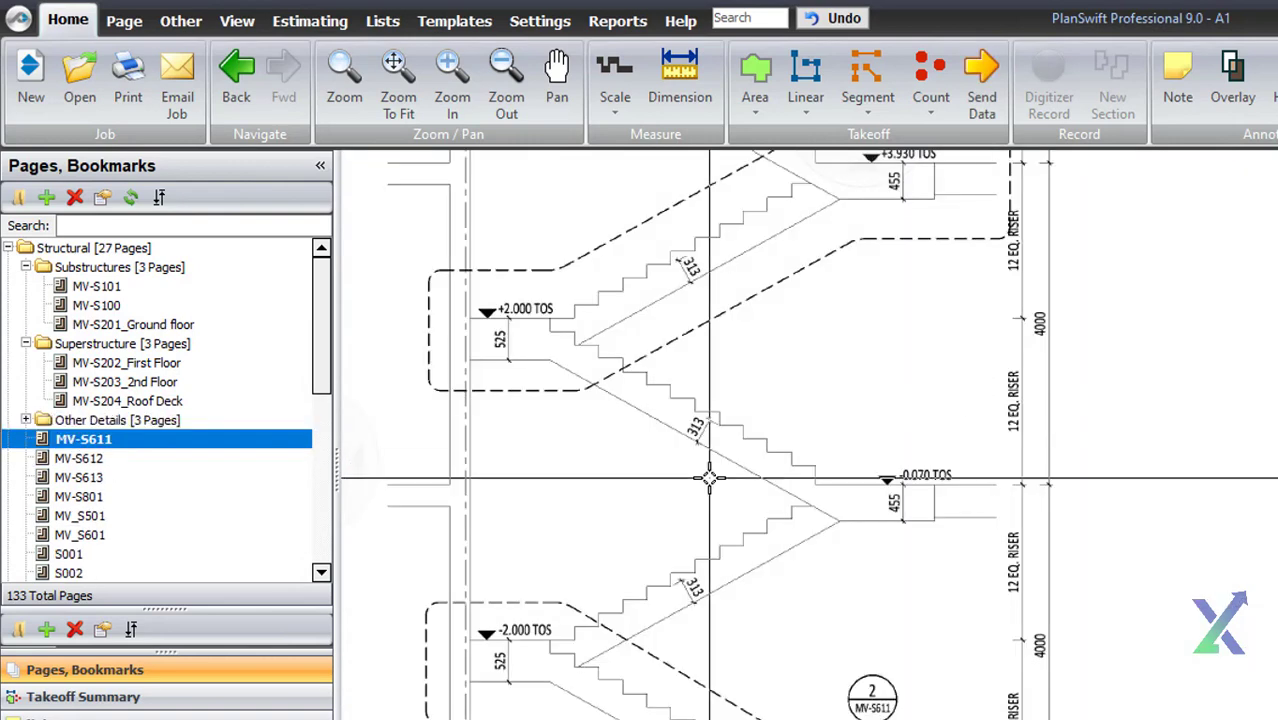
Create a Stairs folder under Structural and move pages MV-S611, MV-S612 and MV-S613 into it.
{"action": "left_click", "coordinate": [18, 198]}
{"action": "type", "text": "Stairs"}
{"action": "left_click", "coordinate": [728, 474]}
{"action": "mouse_move", "coordinate": [88, 440]}
{"action": "left_mouse_down"}
{"action": "mouse_move", "coordinate": [108, 465]}
{"action": "mouse_move", "coordinate": [102, 441]}
{"action": "left_mouse_up"}
{"action": "left_click", "coordinate": [82, 459]}
{"action": "left_click", "coordinate": [82, 478], "text": "shift"}
Select all the remaining loose structural pages through S604 and move them into the structural Other Details folder.
{"action": "scroll", "coordinate": [86, 497], "scroll_direction": "down", "scroll_amount": 6}
{"action": "left_click", "coordinate": [78, 555], "text": "shift"}
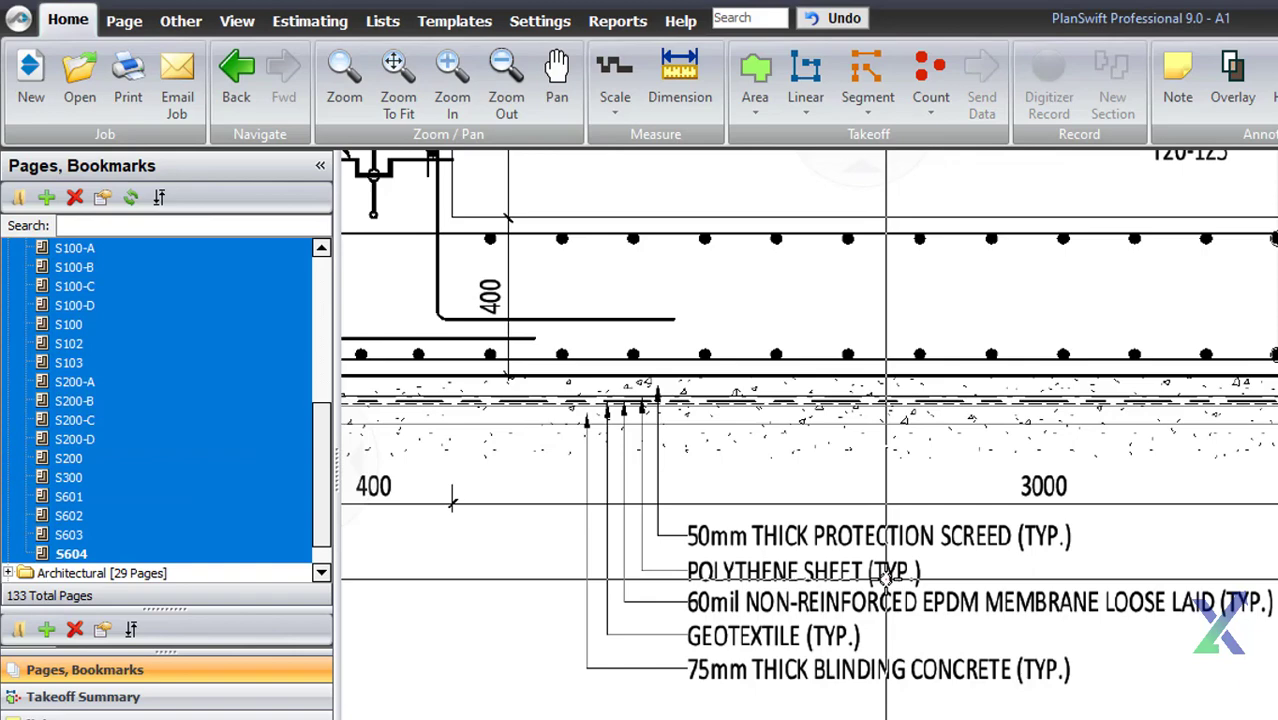
{"action": "left_click_drag", "start_coordinate": [276, 260], "coordinate": [121, 308]}
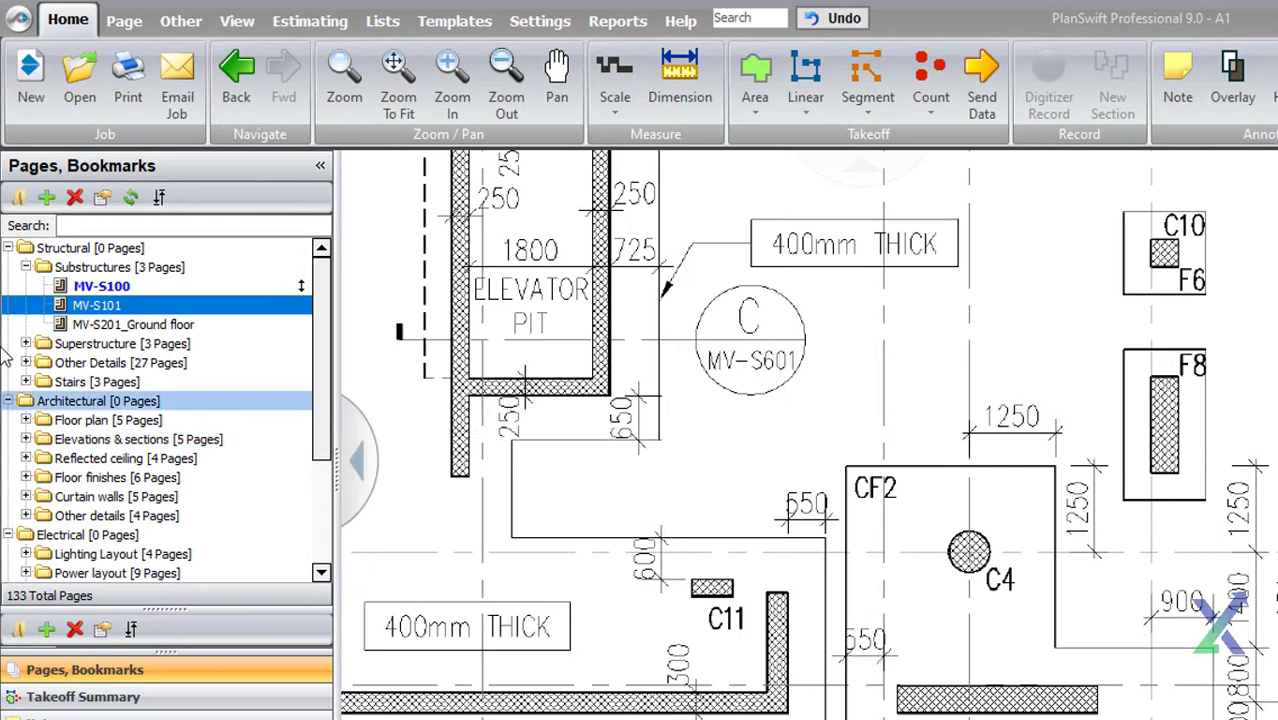
Review the discipline subfolders and collapse the Mechanical, Electrical and Architectural folders.
{"action": "scroll", "coordinate": [30, 370], "scroll_direction": "down", "scroll_amount": 3}
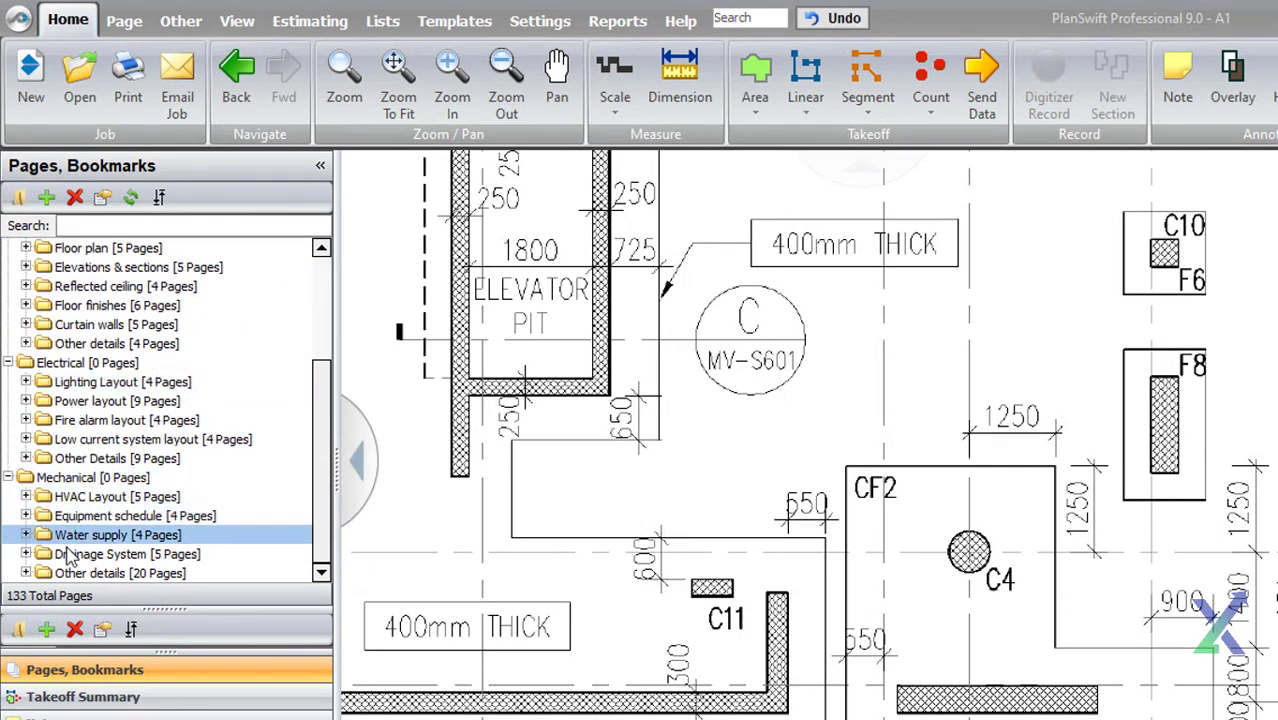
{"action": "scroll", "coordinate": [40, 520], "scroll_direction": "up", "scroll_amount": 2}
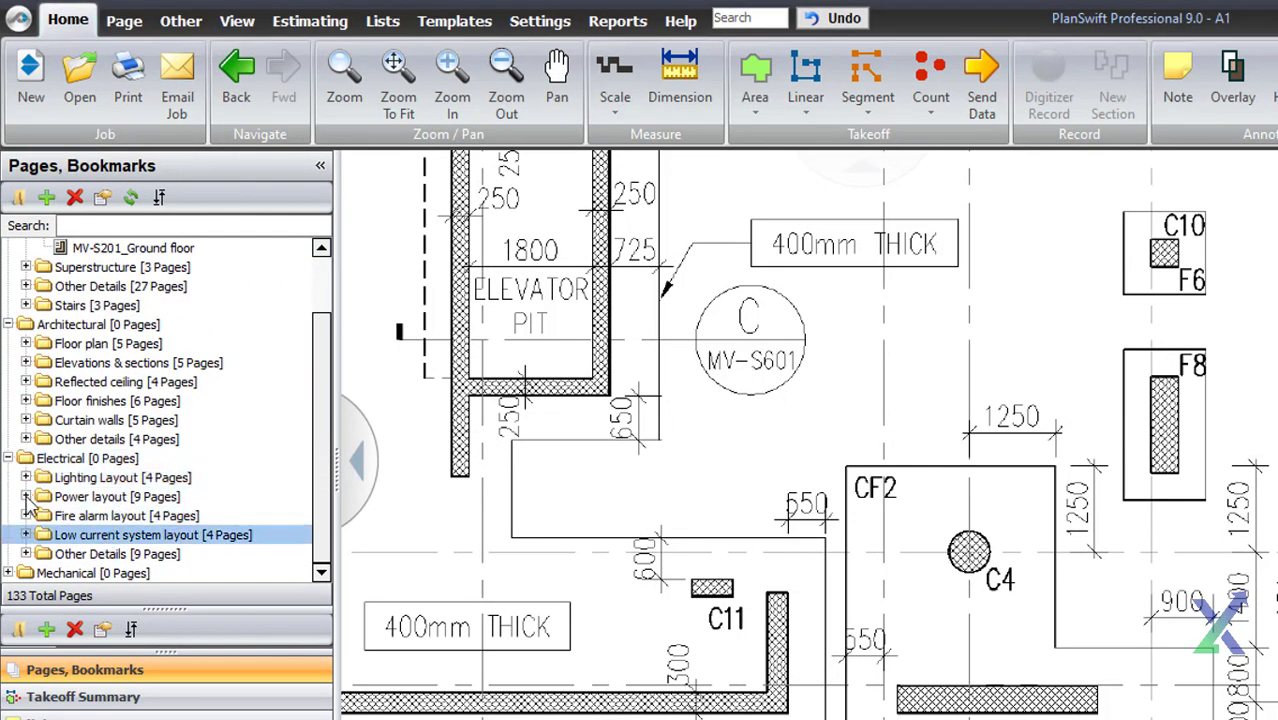
{"action": "left_click", "coordinate": [8, 458]}
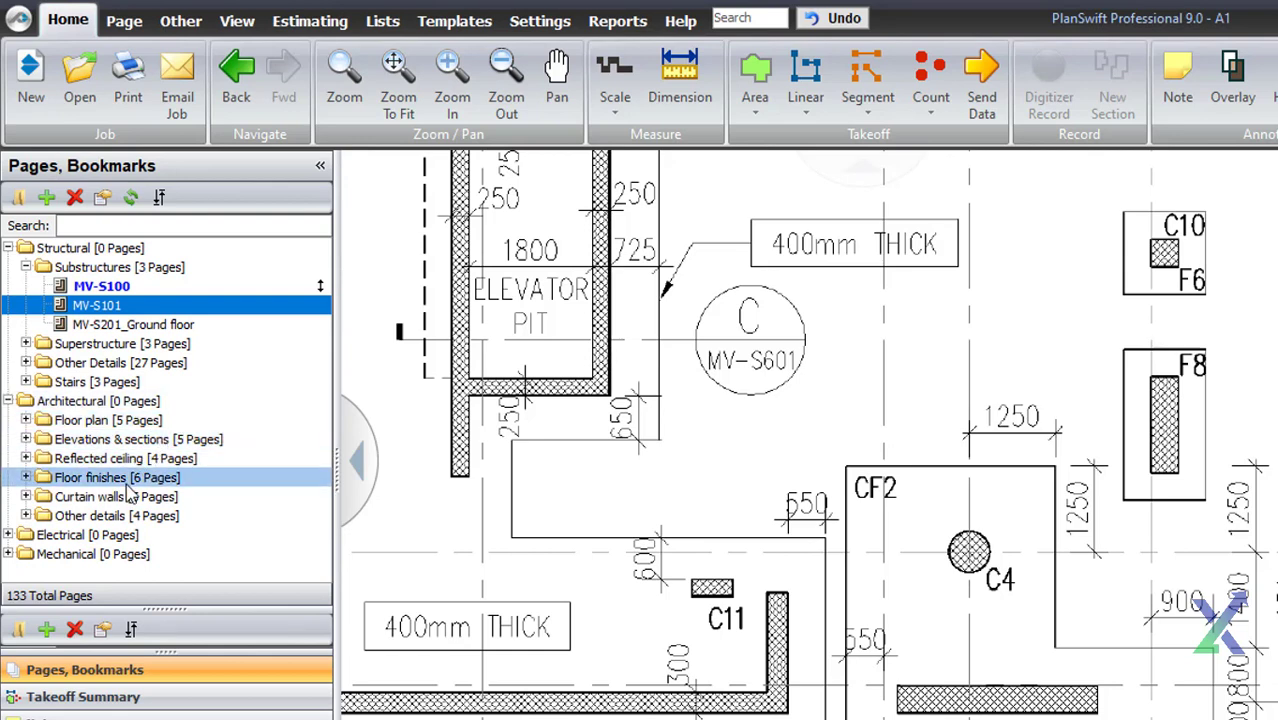
{"action": "left_click", "coordinate": [8, 401]}
{"action": "scroll", "coordinate": [855, 690], "scroll_direction": "left", "scroll_amount": 1}
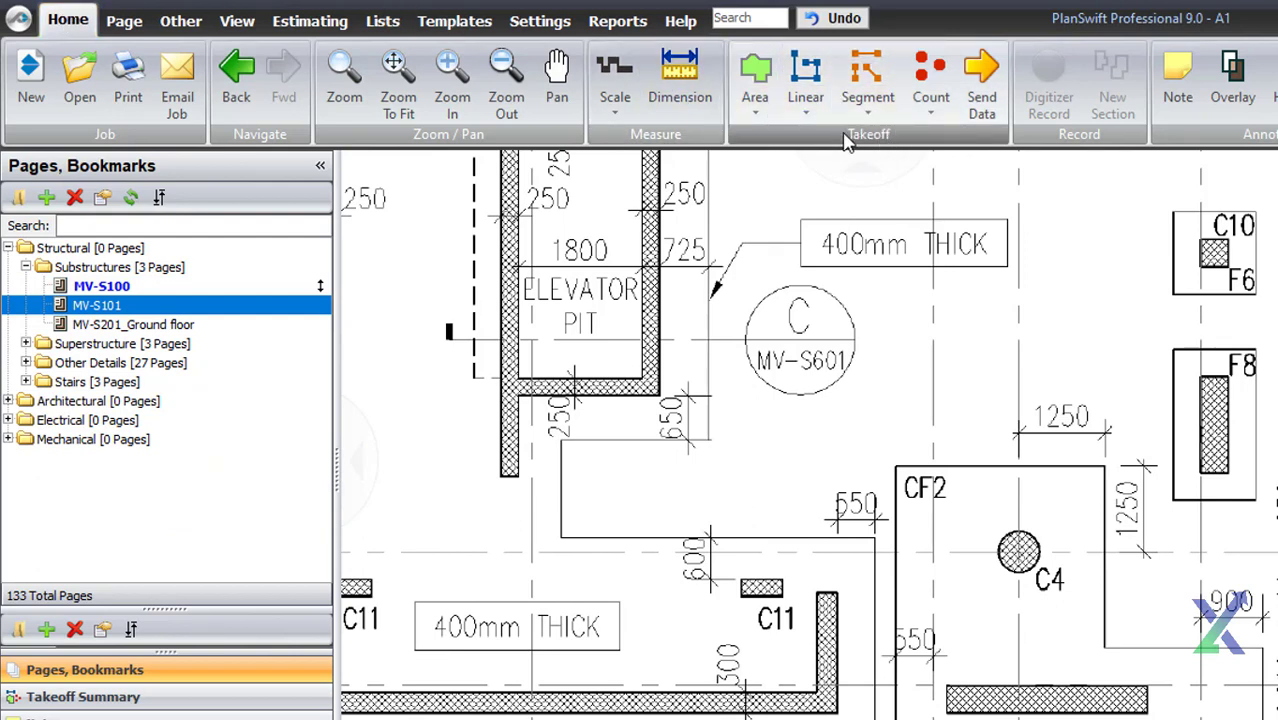
{"action": "left_click", "coordinate": [757, 114]}
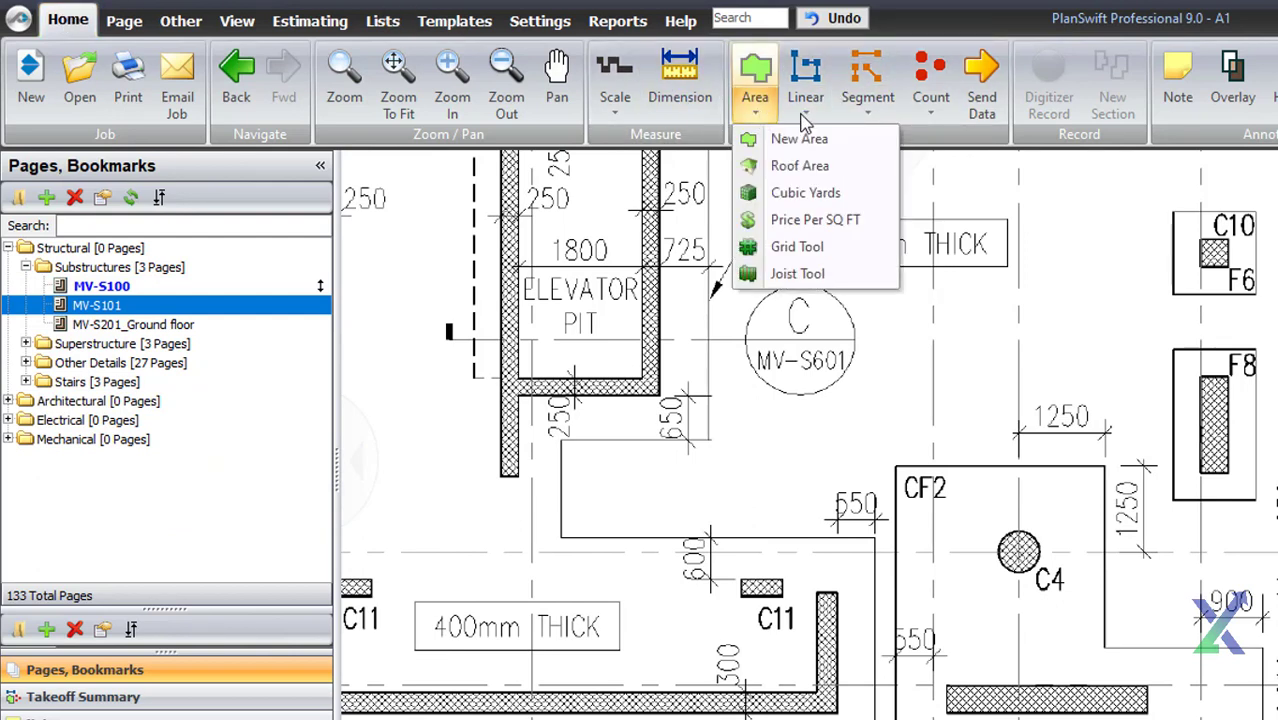
{"action": "left_click", "coordinate": [806, 118]}
{"action": "left_click", "coordinate": [866, 116]}
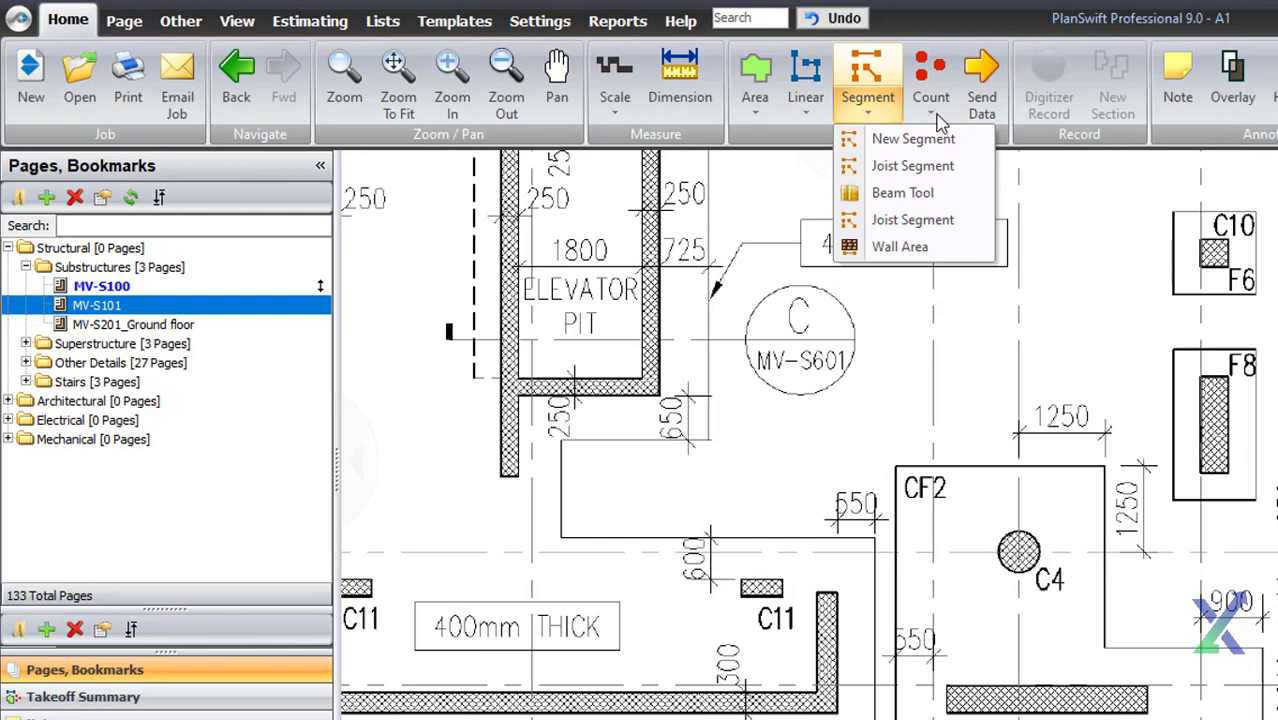
{"action": "left_click", "coordinate": [930, 118]}
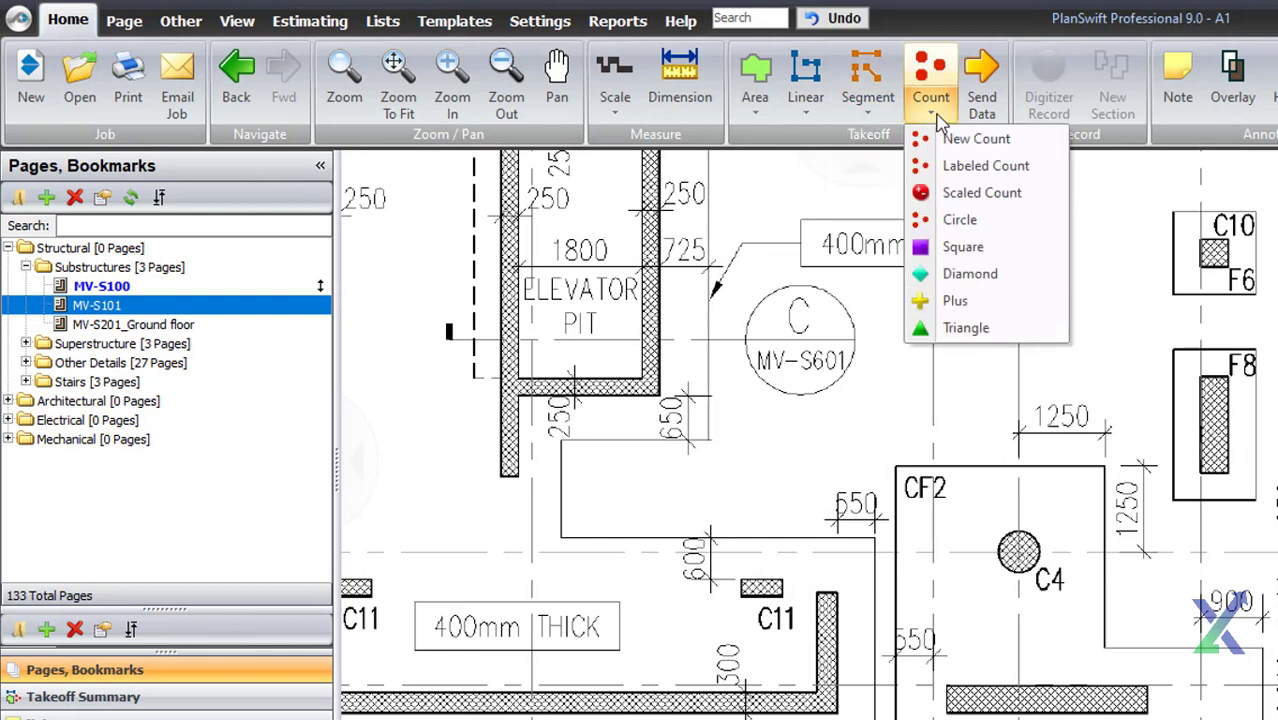
{"action": "left_click", "coordinate": [937, 118]}
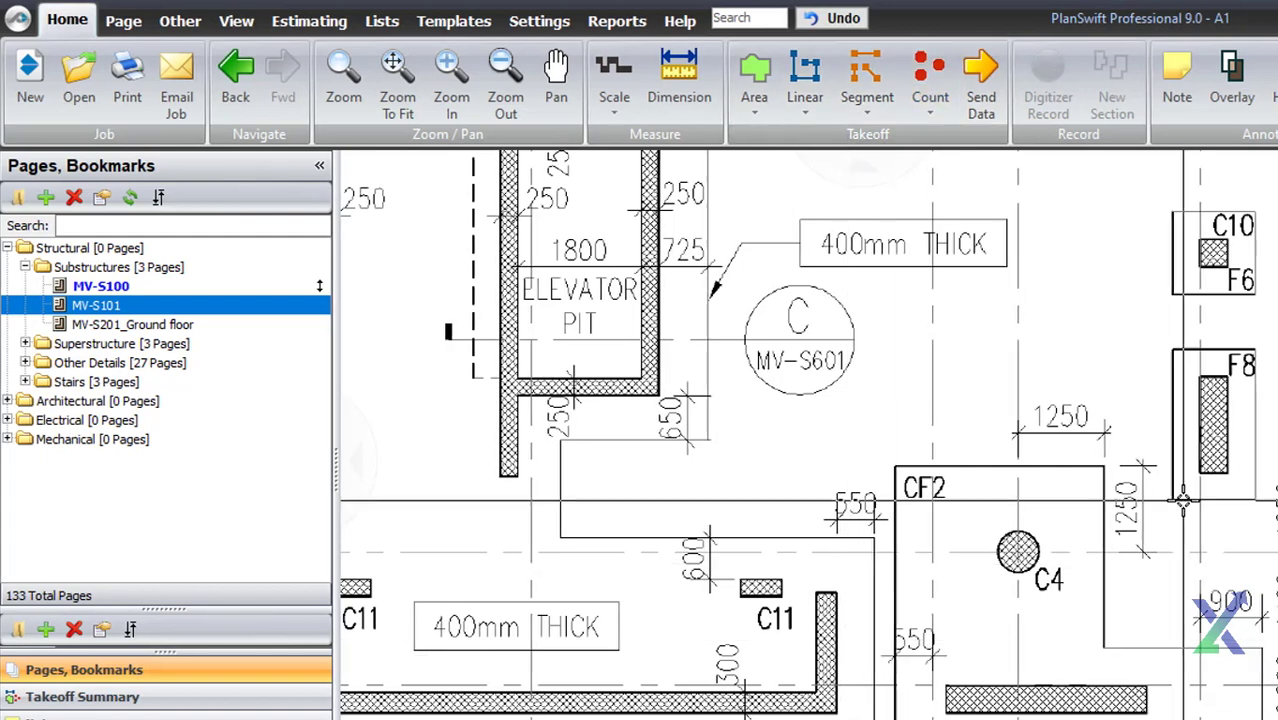
Start scaling page MV-S100 with a metric reference length of 4.05 M.
{"action": "scroll", "coordinate": [1265, 517], "scroll_direction": "down", "scroll_amount": 1}
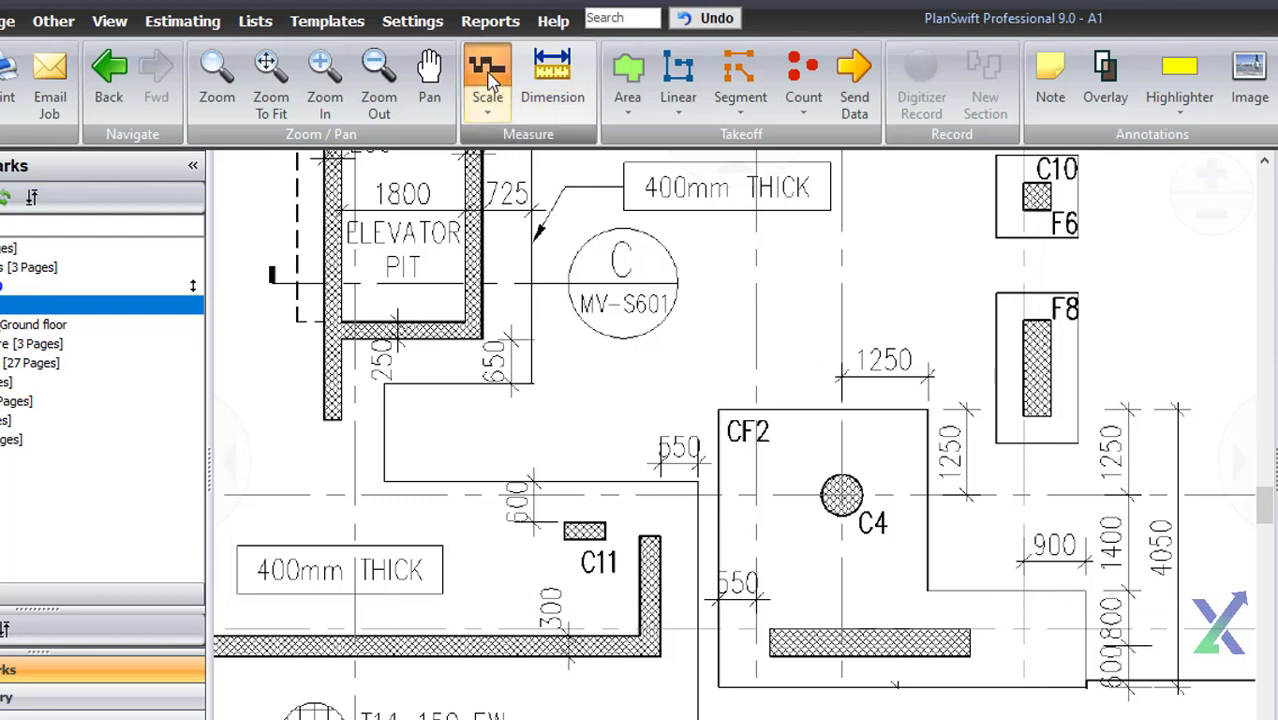
{"action": "left_click", "coordinate": [489, 84]}
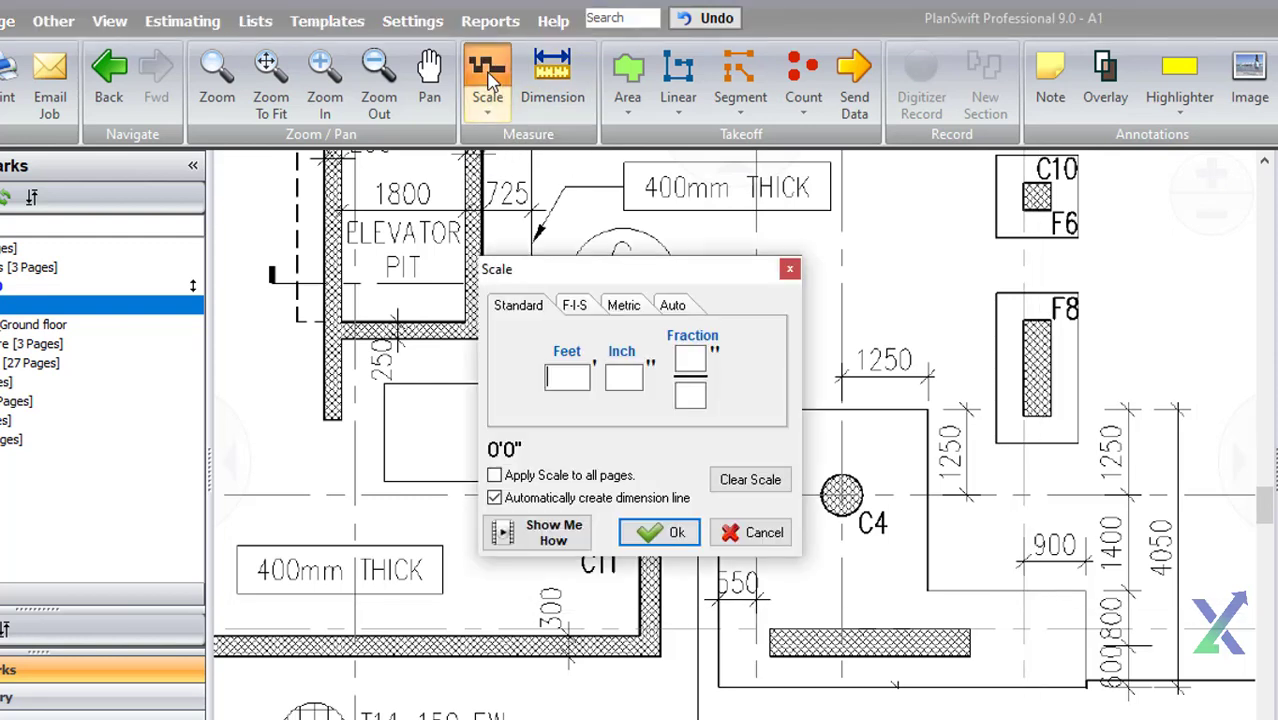
{"action": "left_click", "coordinate": [624, 306]}
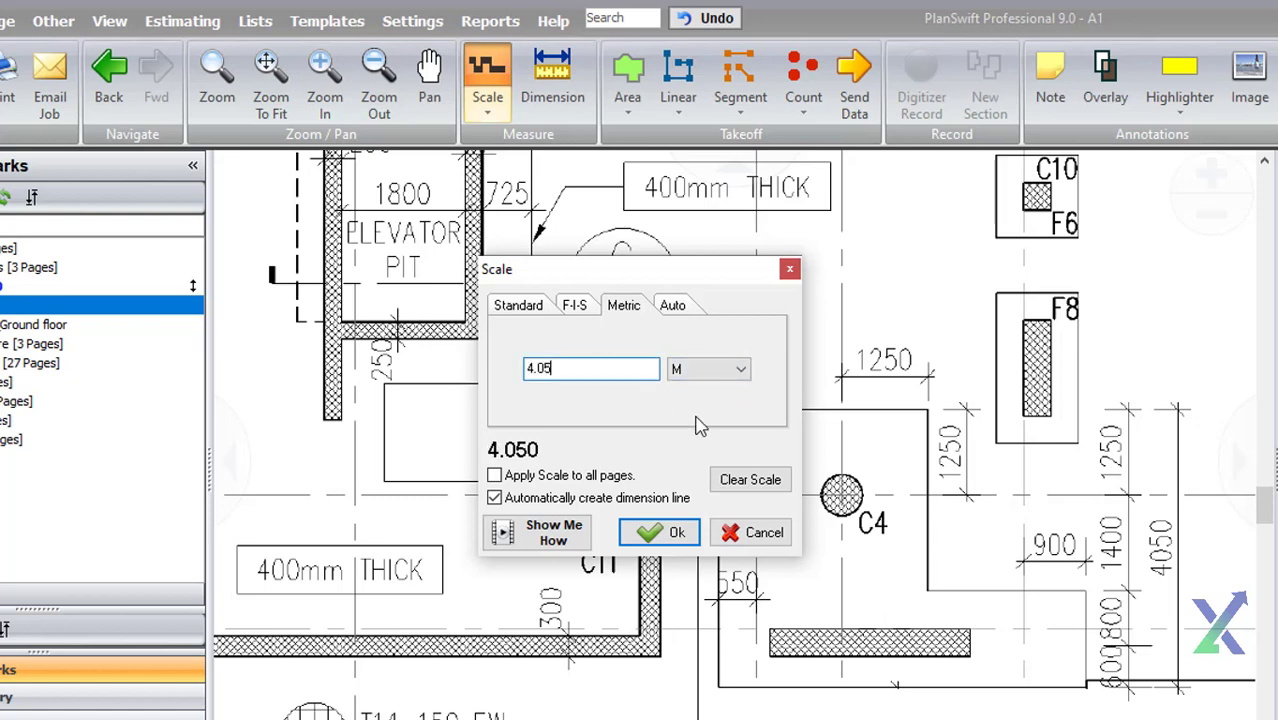
{"action": "left_click", "coordinate": [676, 535]}
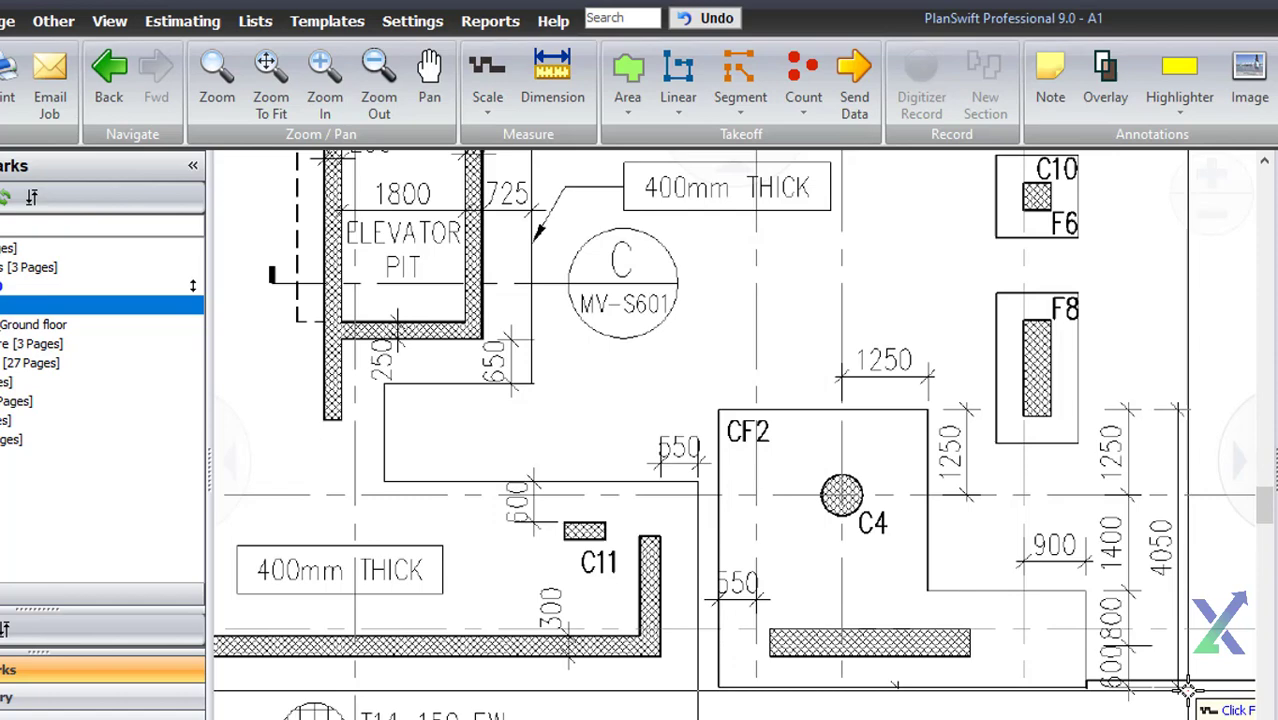
Pick both ends of the vertical 4050 dimension line beside footing CF2 as the scale reference.
{"action": "scroll", "coordinate": [1190, 690], "scroll_direction": "up", "scroll_amount": 2}
{"action": "scroll", "coordinate": [1190, 690], "scroll_direction": "up", "scroll_amount": 3}
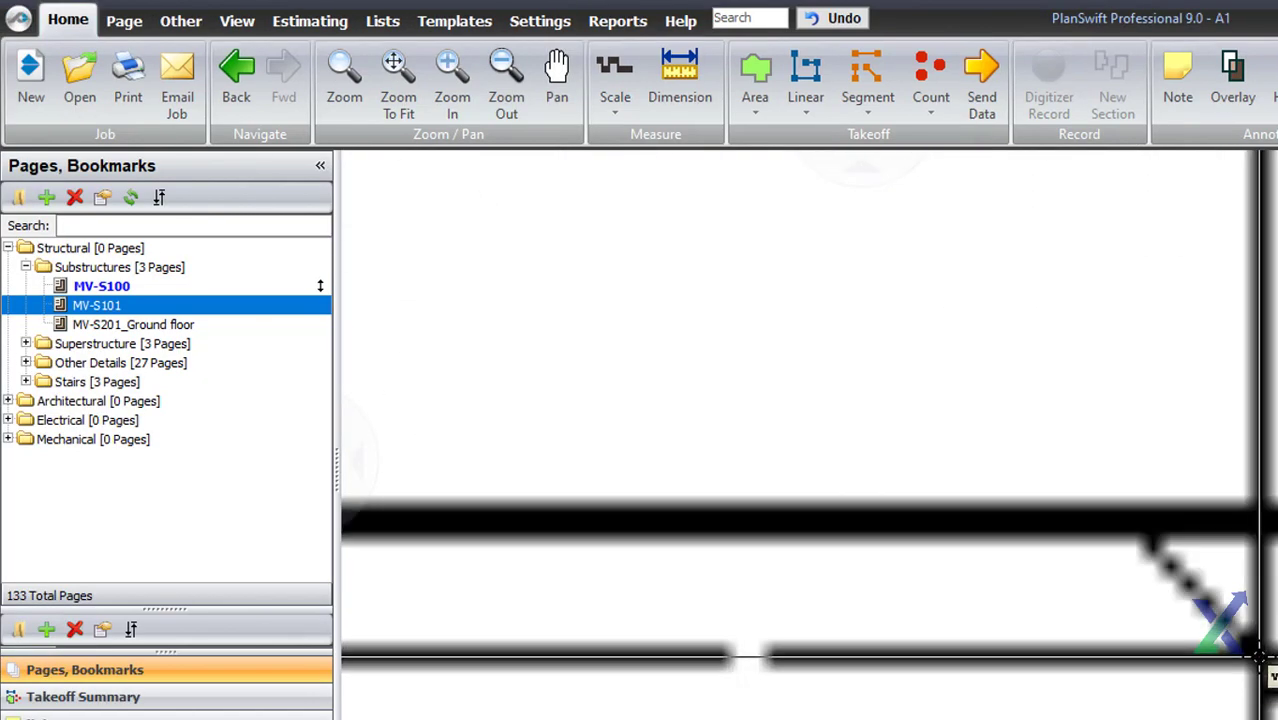
{"action": "left_click", "coordinate": [1260, 660]}
{"action": "scroll", "coordinate": [1113, 675], "scroll_direction": "down", "scroll_amount": 3}
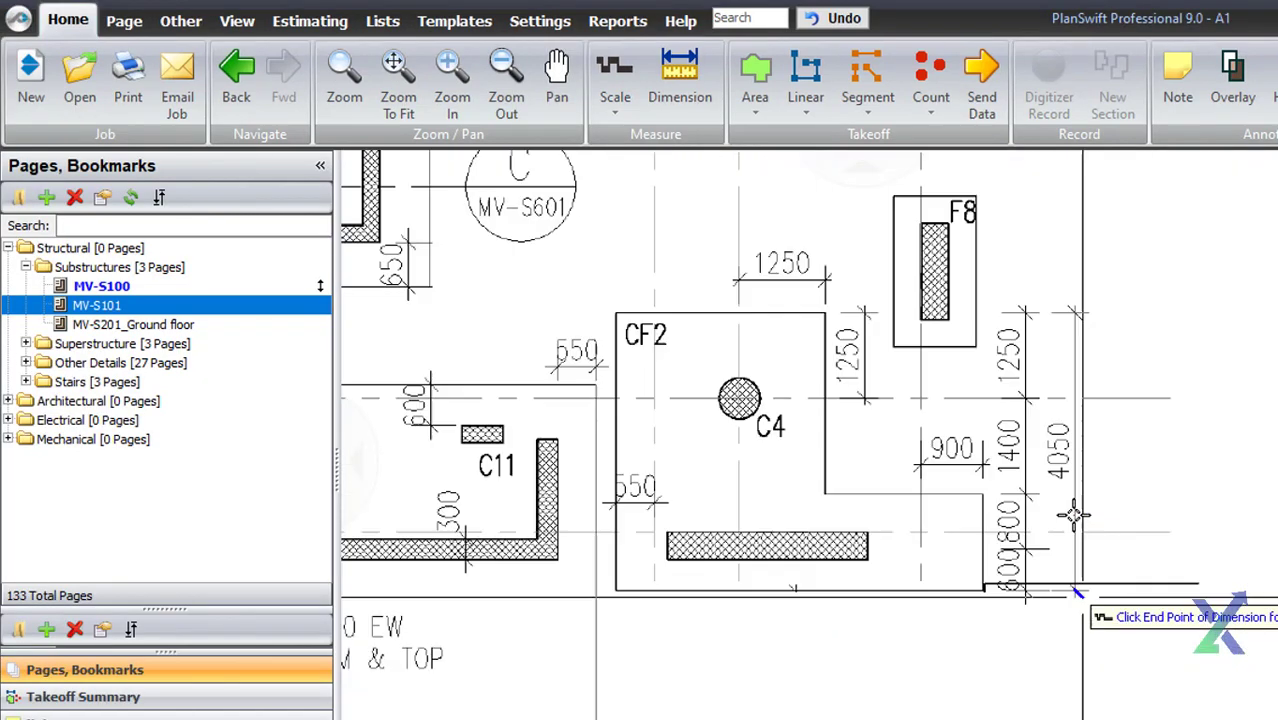
{"action": "scroll", "coordinate": [1093, 670], "scroll_direction": "up", "scroll_amount": 4}
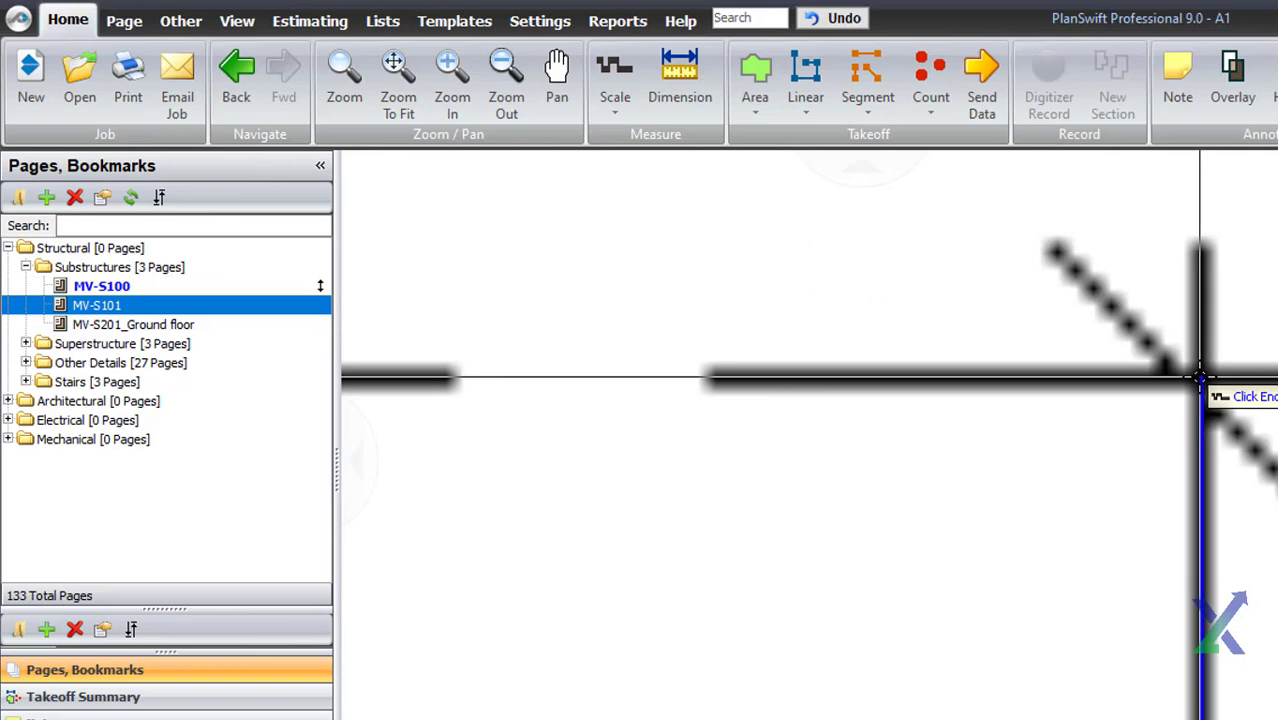
{"action": "scroll", "coordinate": [1190, 365], "scroll_direction": "down", "scroll_amount": 3}
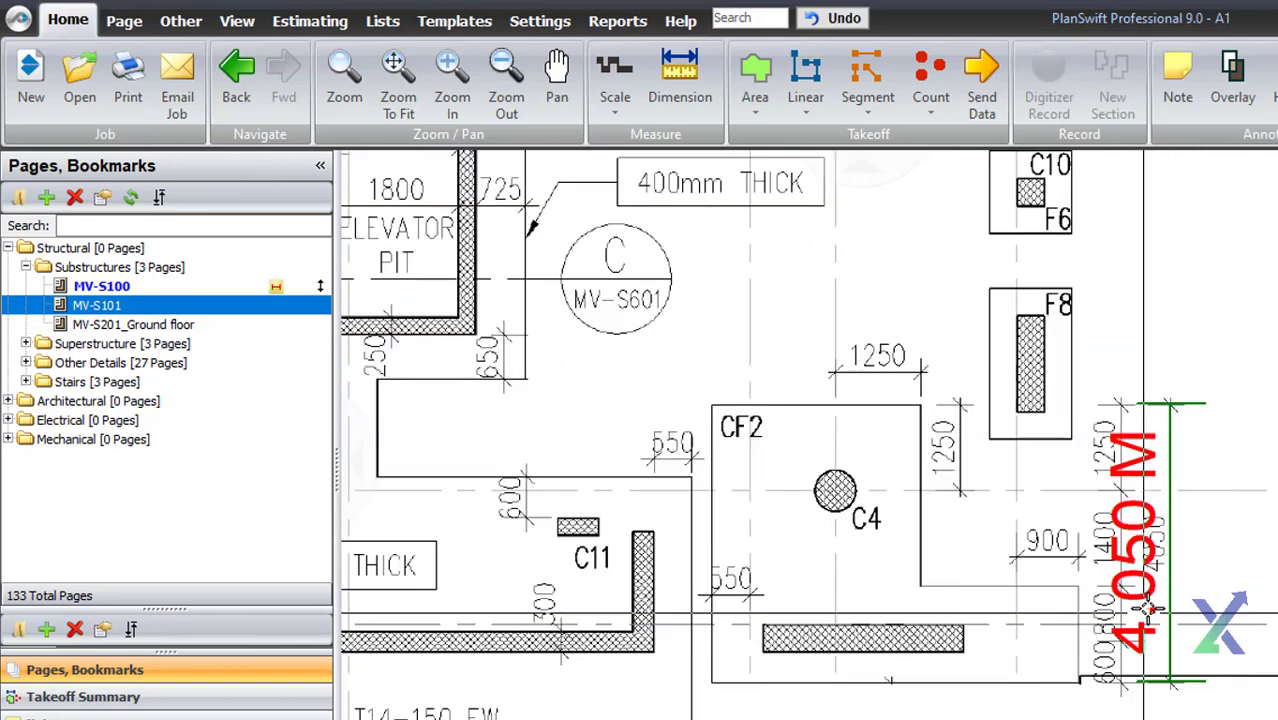
Check the scale by dimensioning the horizontal 1250 span above footing CF2 from end to end.
{"action": "scroll", "coordinate": [907, 419], "scroll_direction": "up", "scroll_amount": 3}
{"action": "scroll", "coordinate": [862, 350], "scroll_direction": "up", "scroll_amount": 4}
{"action": "left_click", "coordinate": [680, 78]}
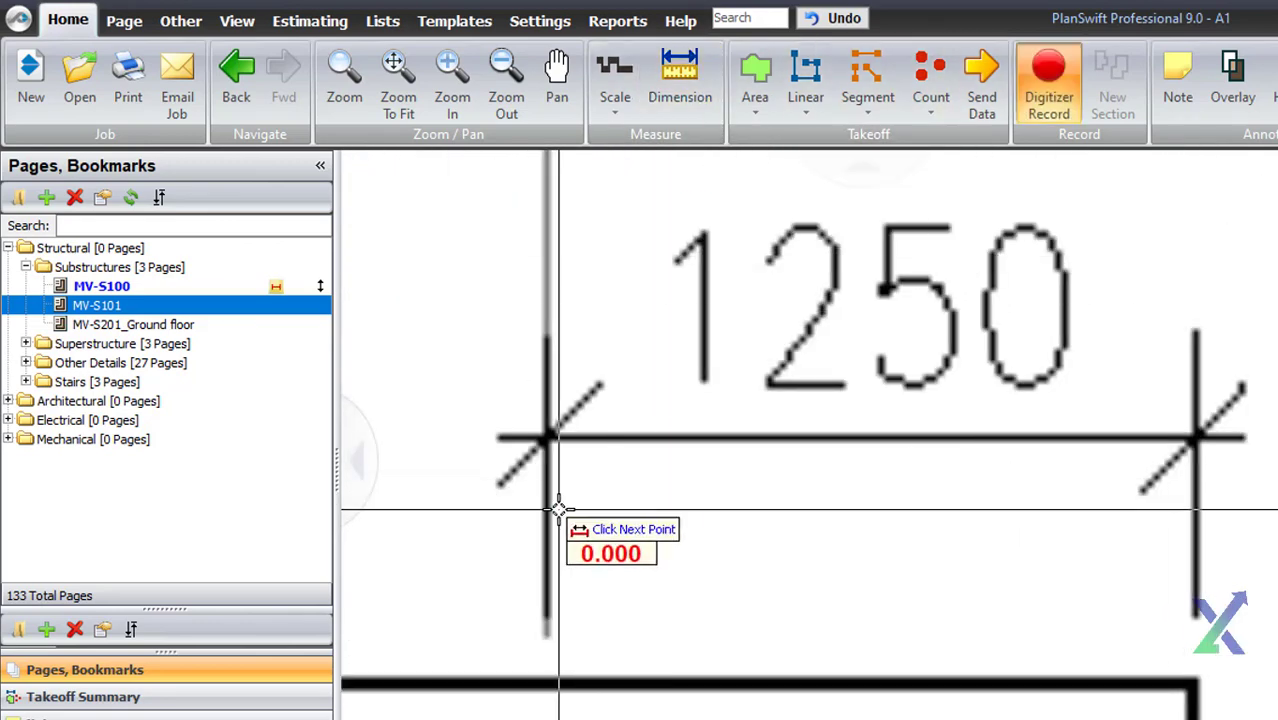
{"action": "scroll", "coordinate": [557, 510], "scroll_direction": "up", "scroll_amount": 2}
{"action": "scroll", "coordinate": [558, 410], "scroll_direction": "down", "scroll_amount": 3}
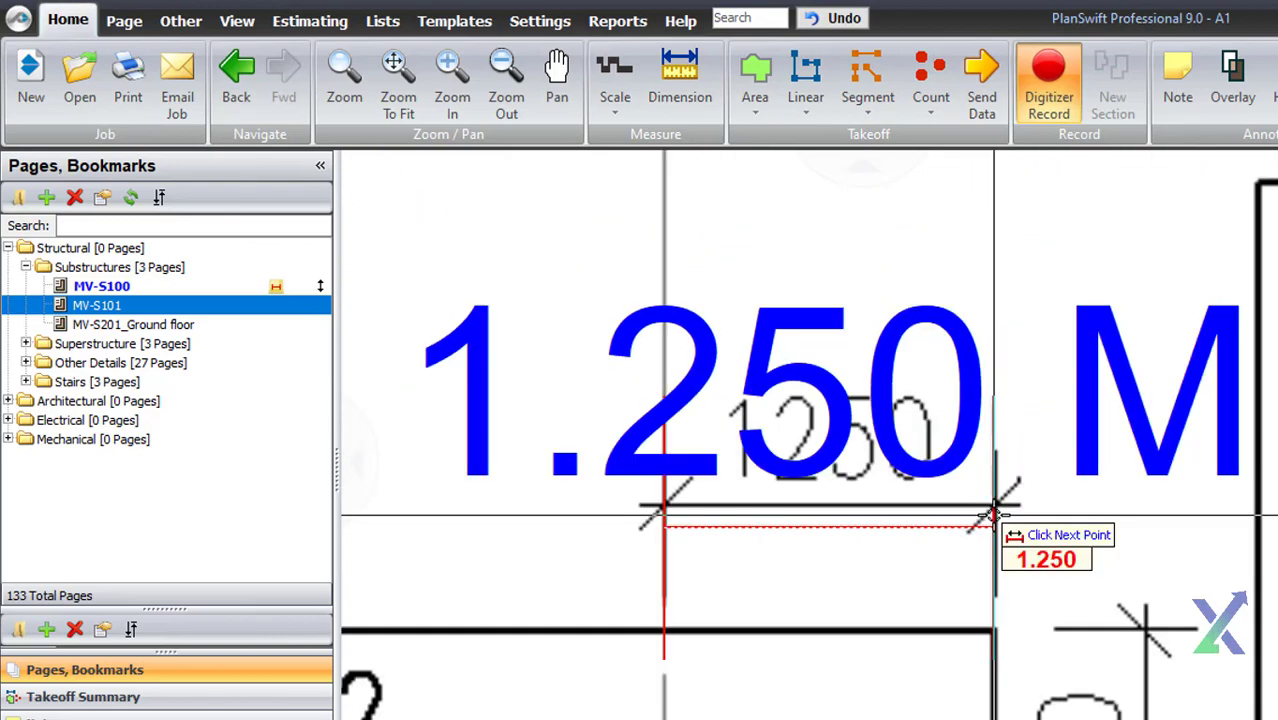
{"action": "left_click", "coordinate": [996, 447]}
{"action": "scroll", "coordinate": [1020, 600], "scroll_direction": "up", "scroll_amount": 3}
{"action": "scroll", "coordinate": [830, 474], "scroll_direction": "down", "scroll_amount": 4}
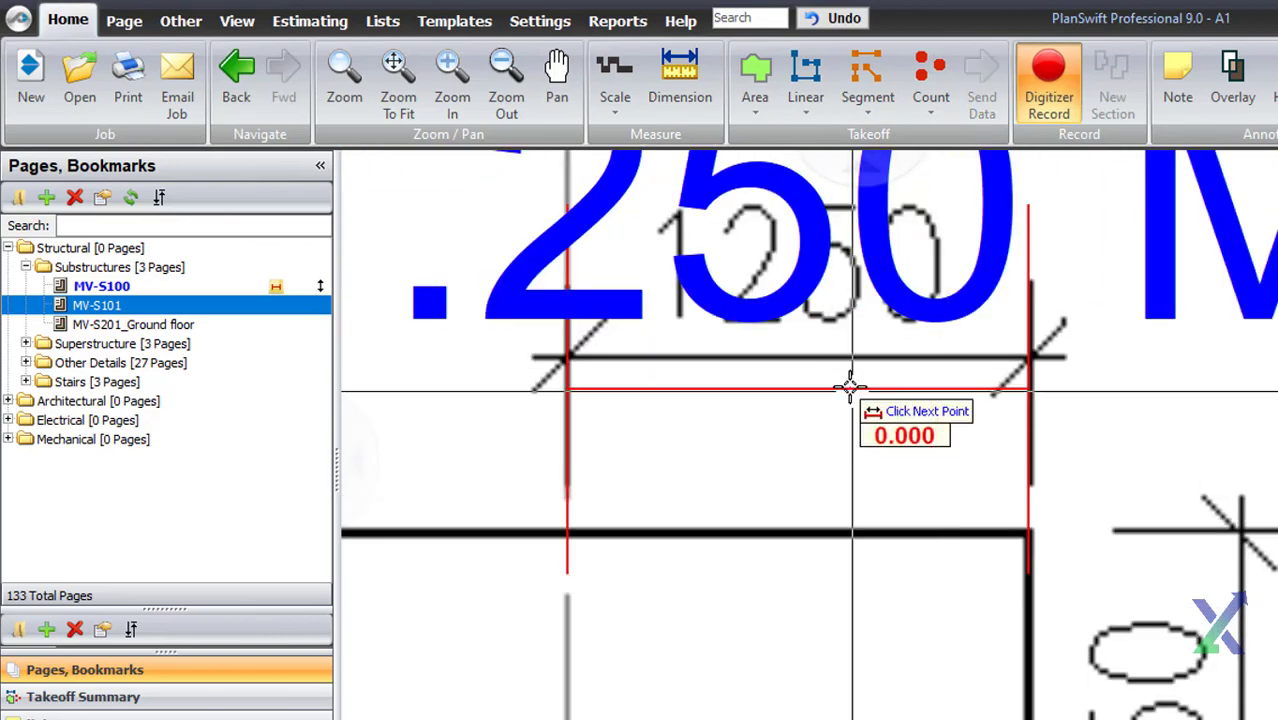
{"action": "scroll", "coordinate": [890, 520], "scroll_direction": "down", "scroll_amount": 2}
{"action": "key", "text": "Escape"}
{"action": "scroll", "coordinate": [874, 293], "scroll_direction": "down", "scroll_amount": 2}
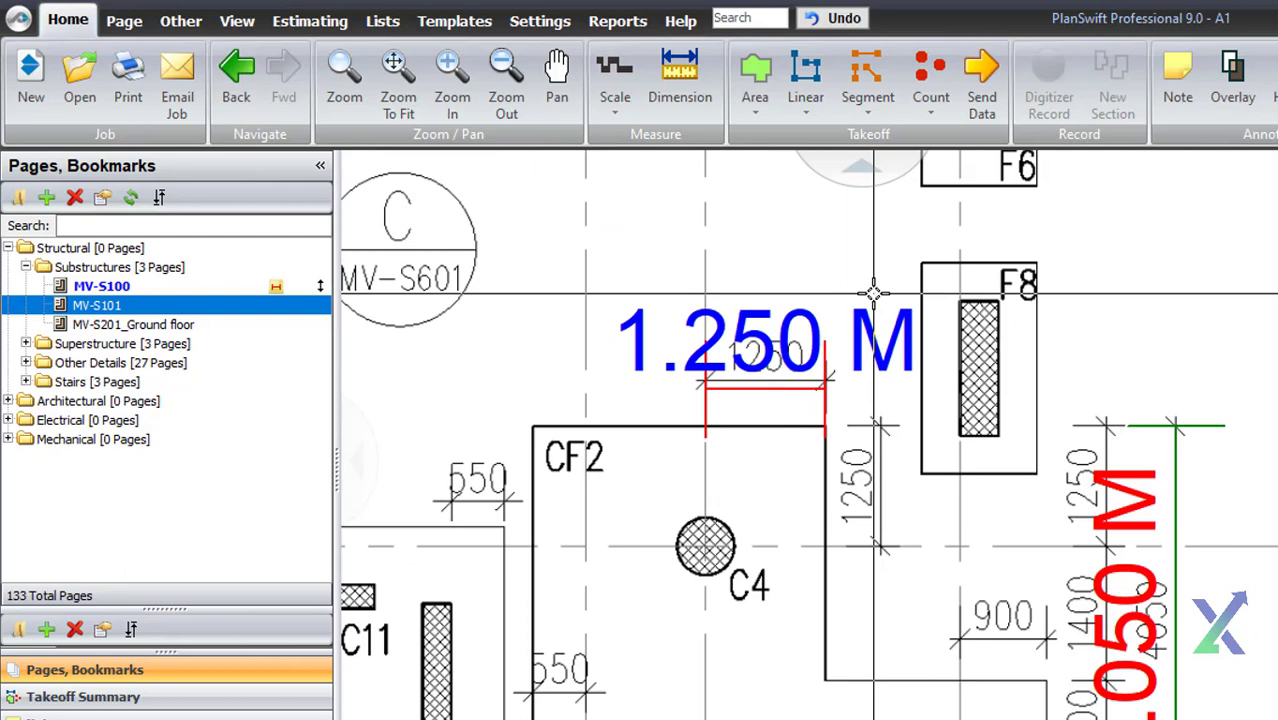
{"action": "scroll", "coordinate": [873, 293], "scroll_direction": "down", "scroll_amount": 2}
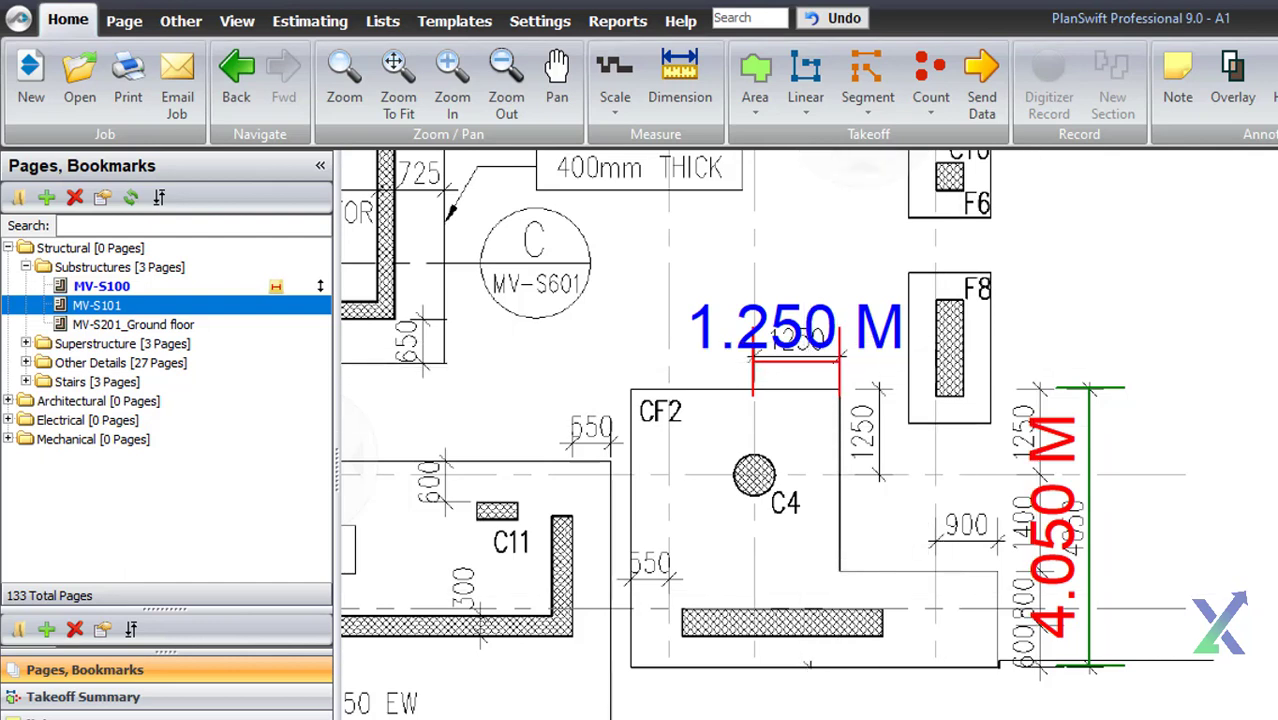
{"action": "scroll", "coordinate": [808, 435], "scroll_direction": "left", "scroll_amount": 4}
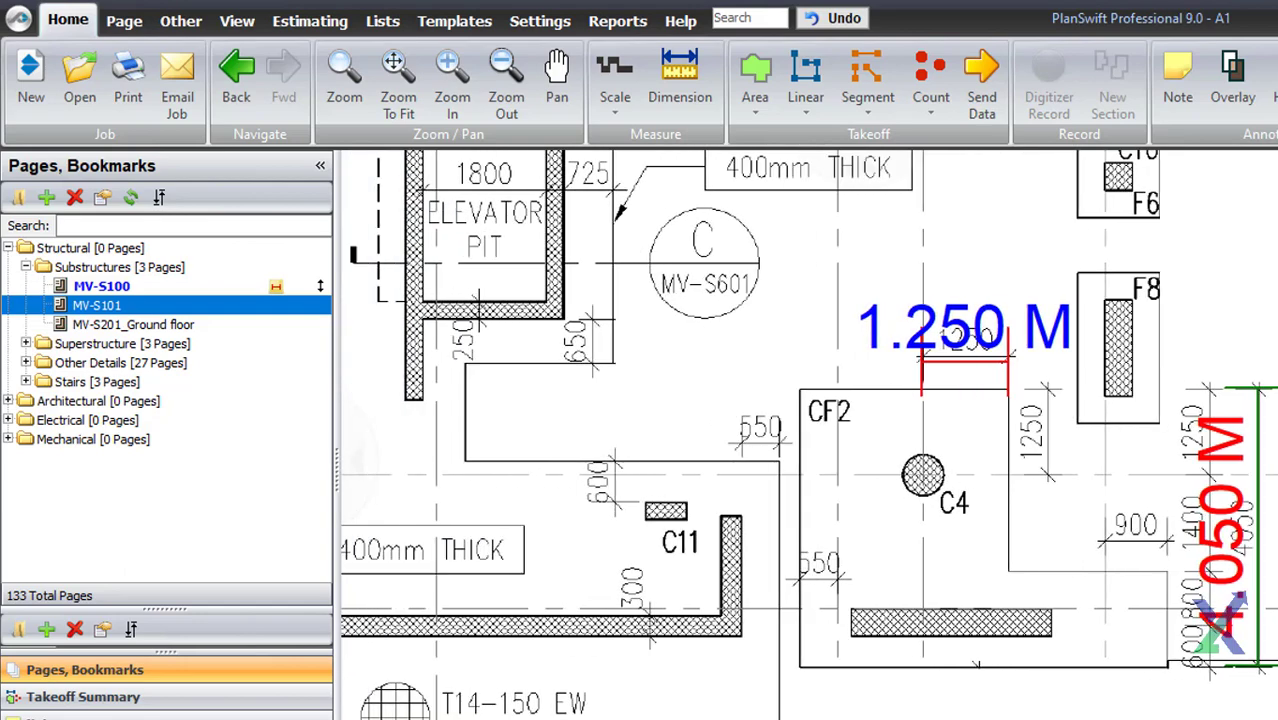
Create an area takeoff named Strip footings on page MV-S100 with a yellow solid fill.
{"action": "scroll", "coordinate": [795, 435], "scroll_direction": "left", "scroll_amount": 2}
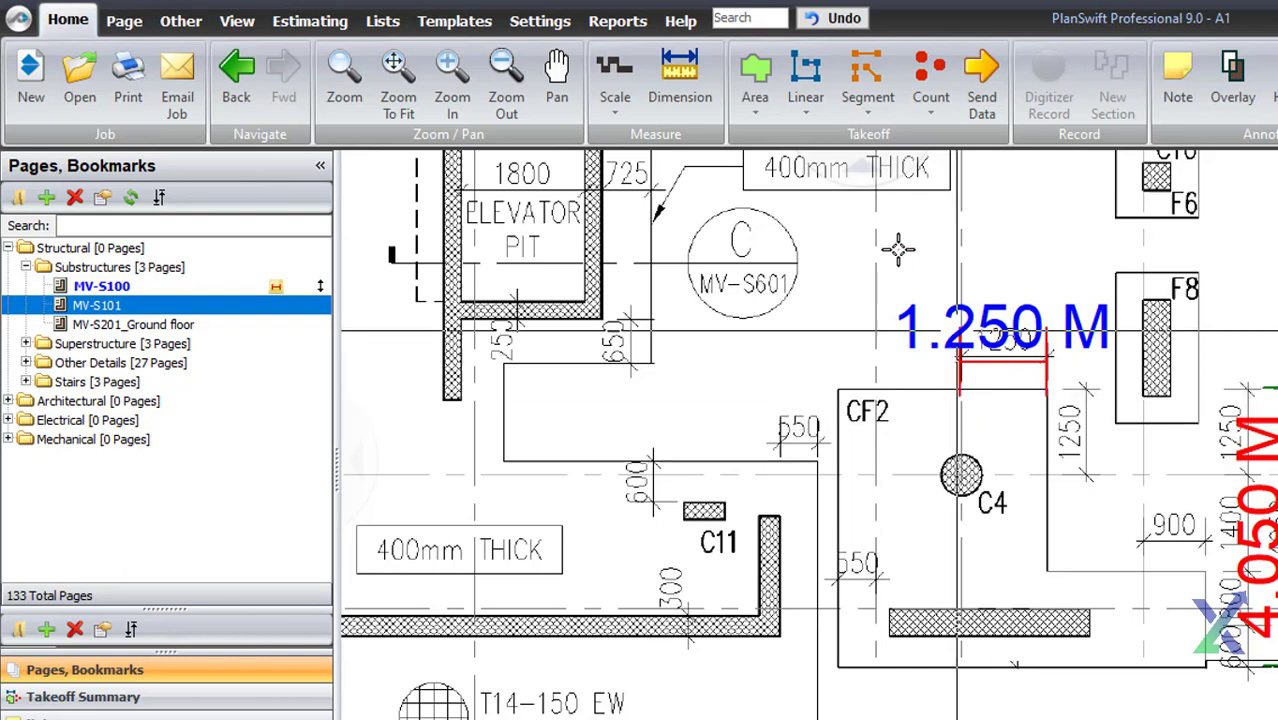
{"action": "scroll", "coordinate": [850, 517], "scroll_direction": "up", "scroll_amount": 1}
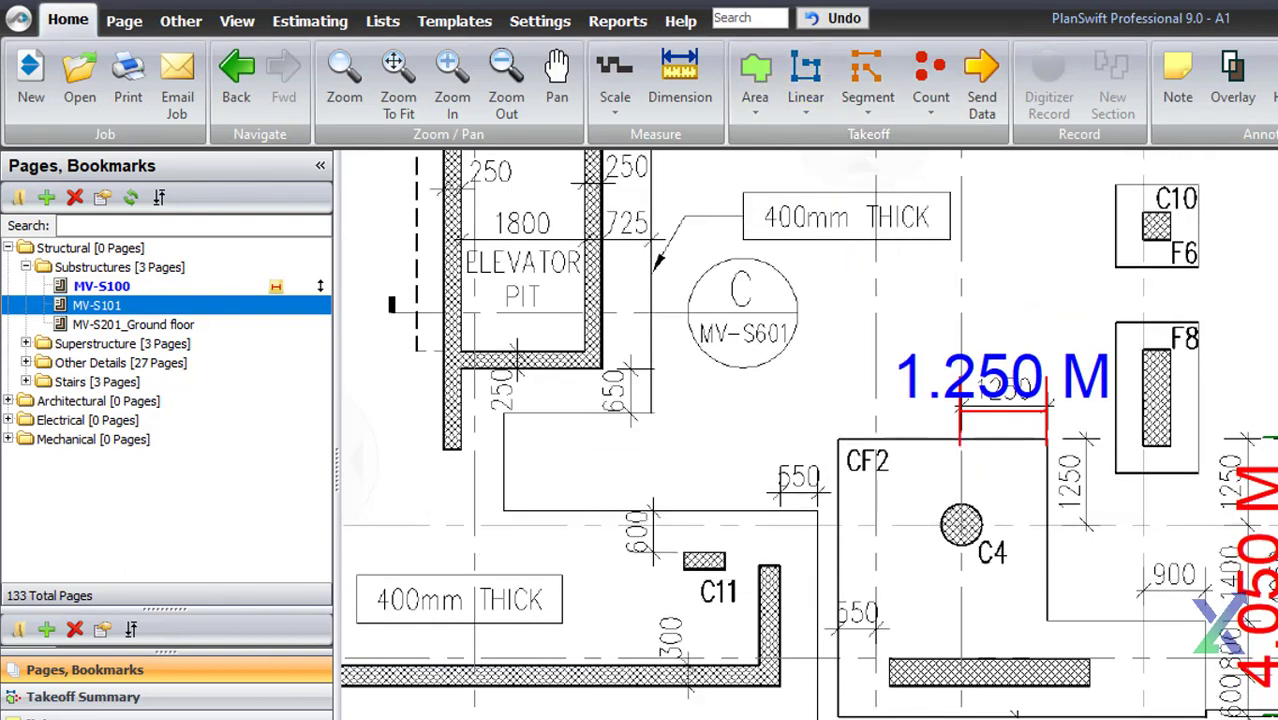
{"action": "key", "text": "Left"}
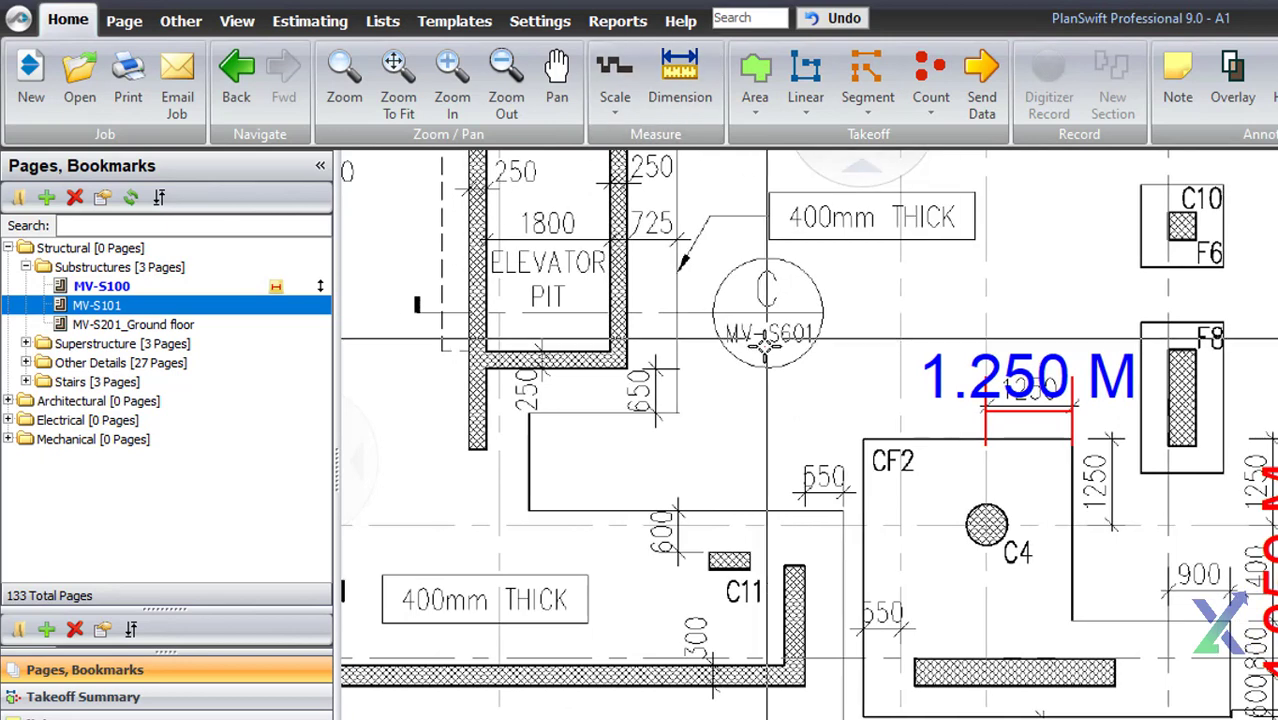
{"action": "left_click", "coordinate": [755, 118]}
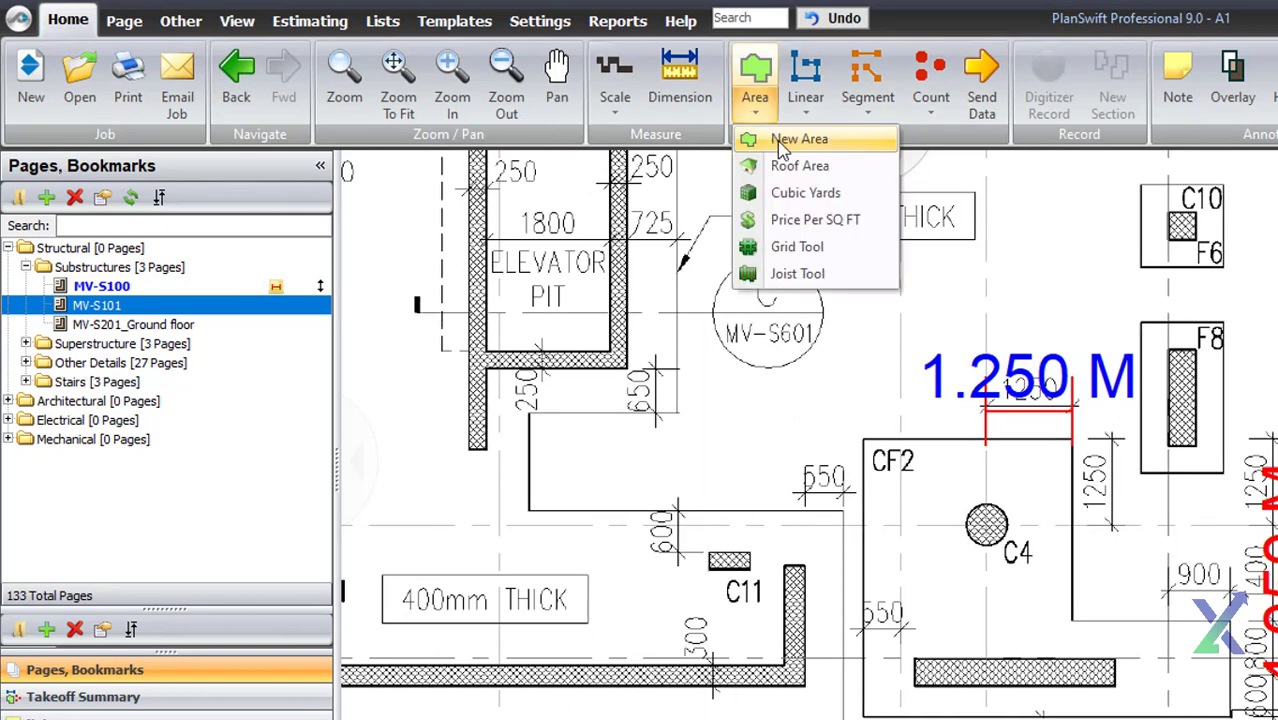
{"action": "left_click", "coordinate": [790, 140]}
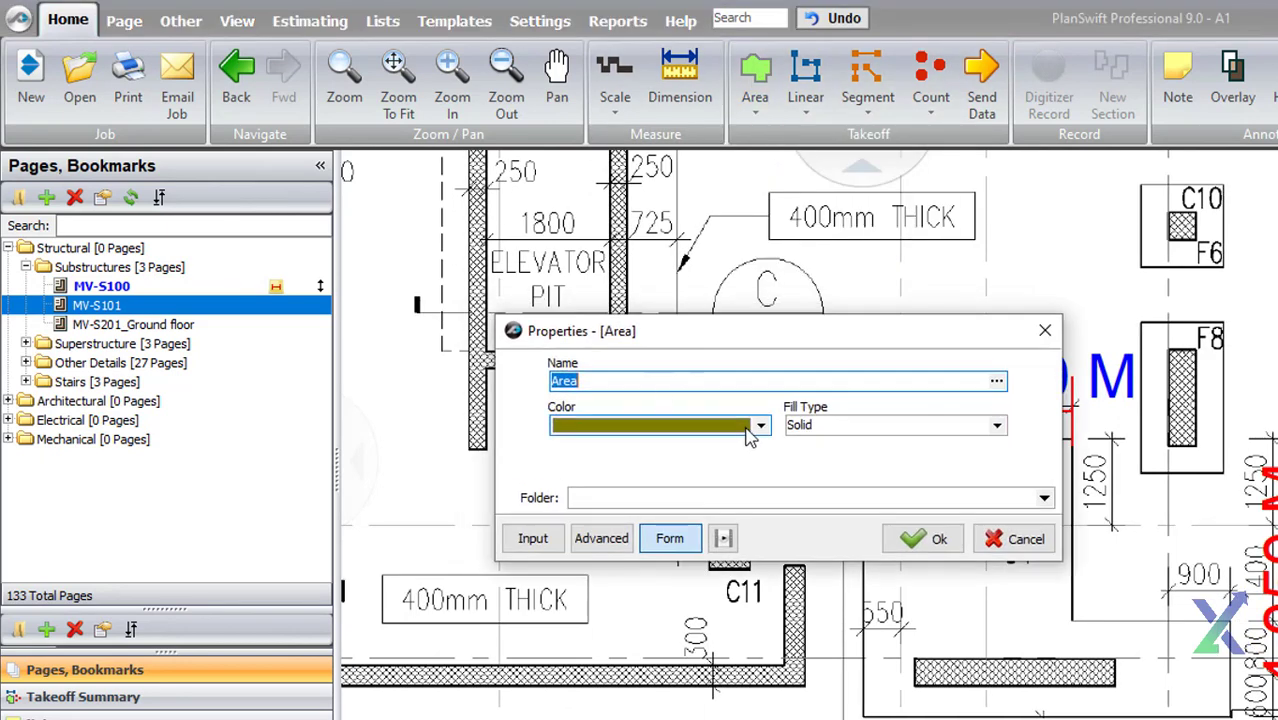
{"action": "left_click", "coordinate": [752, 432]}
{"action": "left_click", "coordinate": [606, 540]}
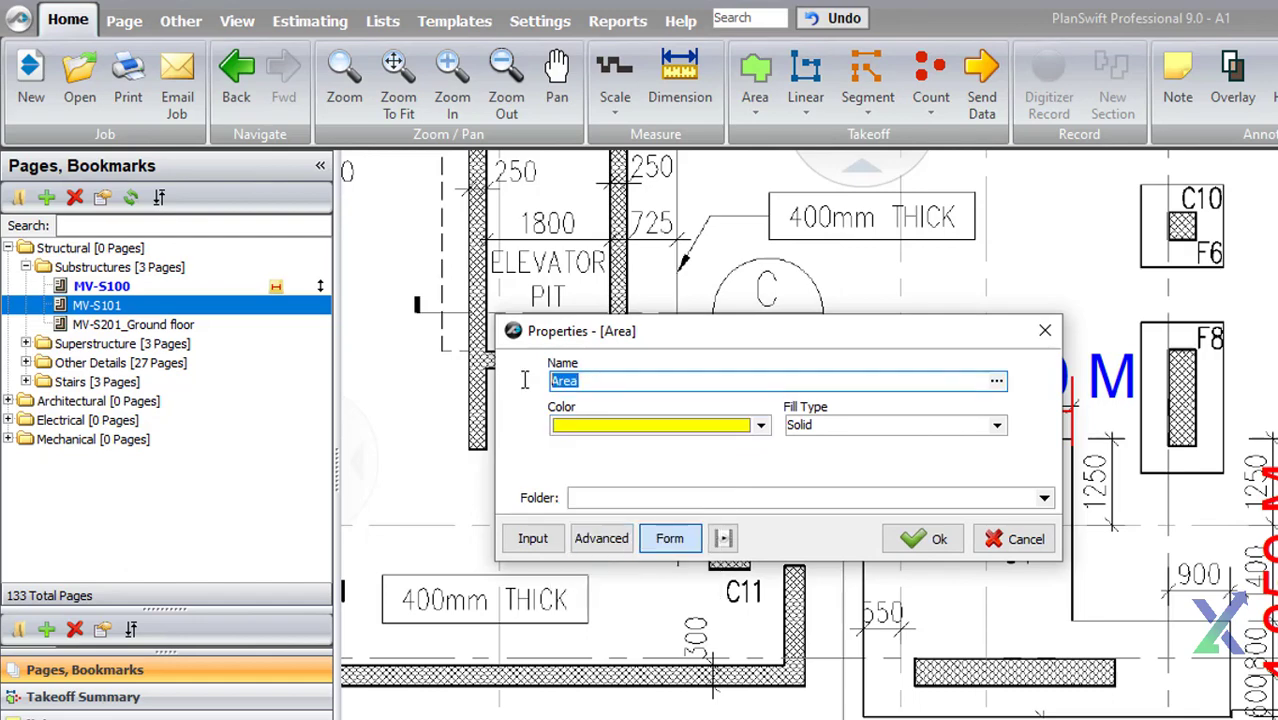
{"action": "left_click", "coordinate": [924, 540]}
Trace the L-shaped outline of footing CF2 as a strip footing area and select its takeoff item under MV-S100.
{"action": "scroll", "coordinate": [878, 450], "scroll_direction": "up", "scroll_amount": 6}
{"action": "left_click", "coordinate": [808, 403]}
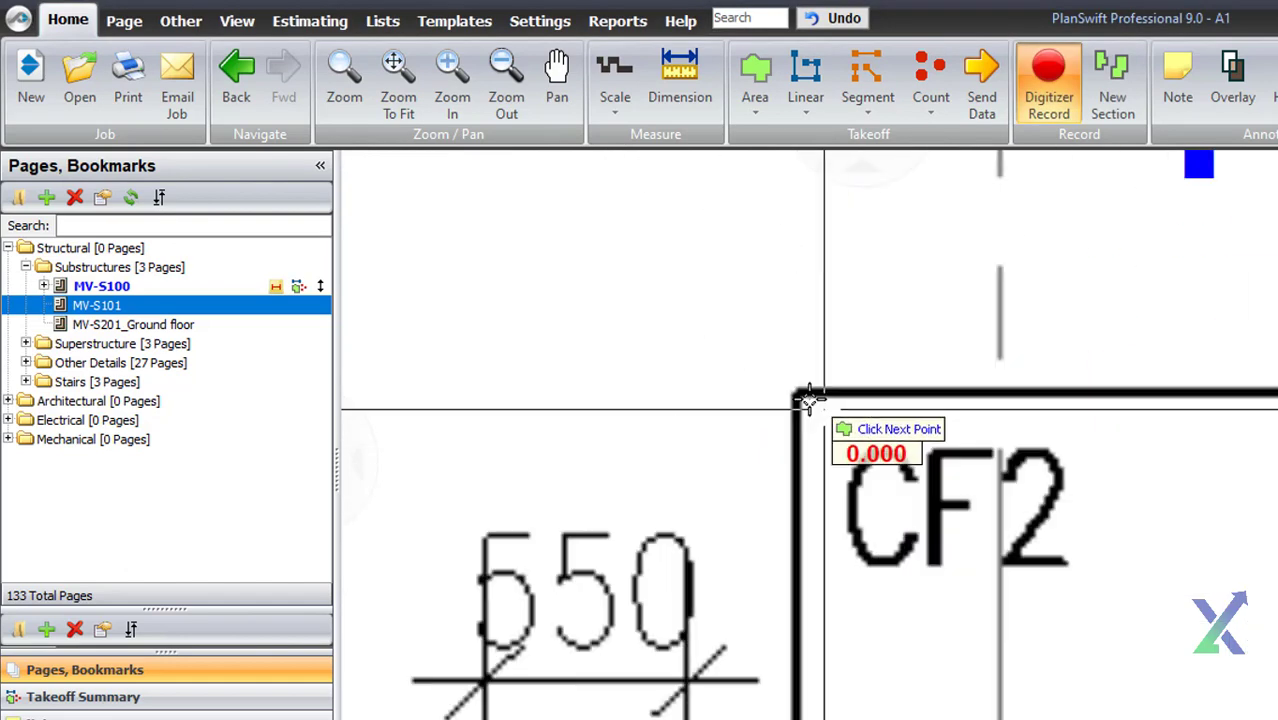
{"action": "scroll", "coordinate": [660, 352], "scroll_direction": "down", "scroll_amount": 5}
{"action": "left_click", "coordinate": [986, 360]}
{"action": "left_click", "coordinate": [985, 614]}
{"action": "left_click", "coordinate": [1206, 614]}
{"action": "key", "text": "Escape"}
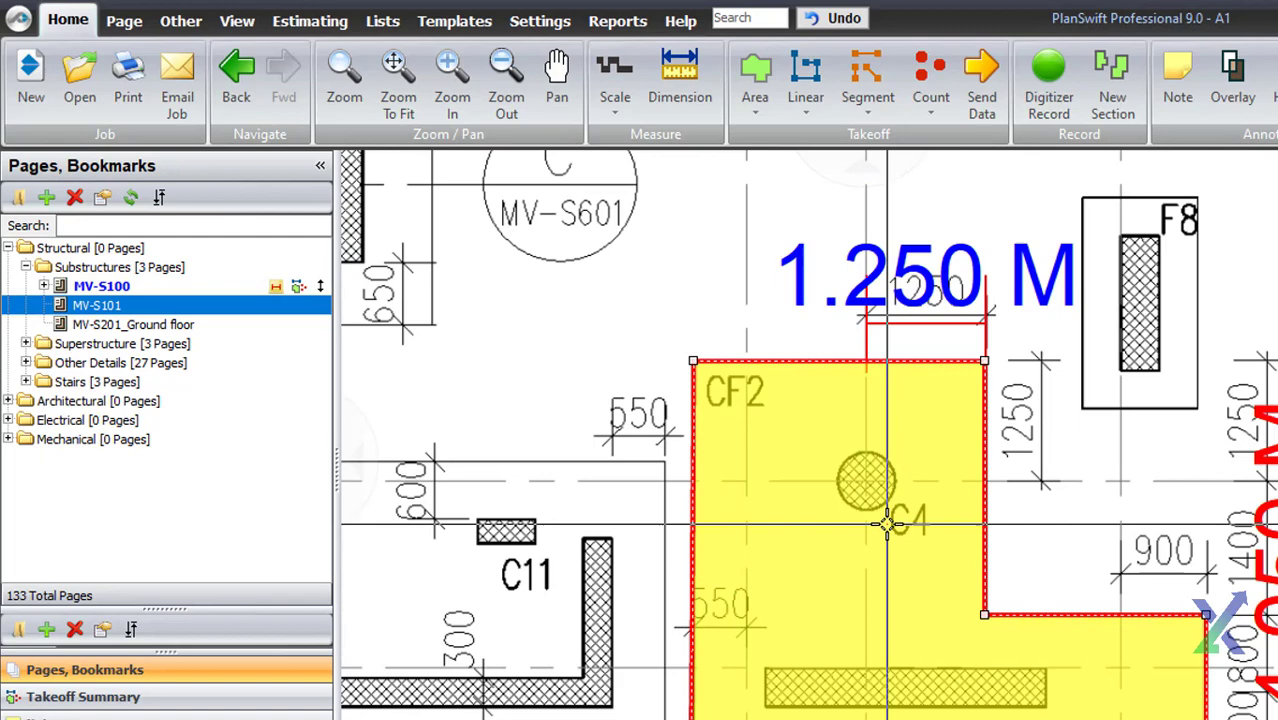
{"action": "scroll", "coordinate": [870, 532], "scroll_direction": "down", "scroll_amount": 2}
{"action": "scroll", "coordinate": [865, 538], "scroll_direction": "down", "scroll_amount": 2}
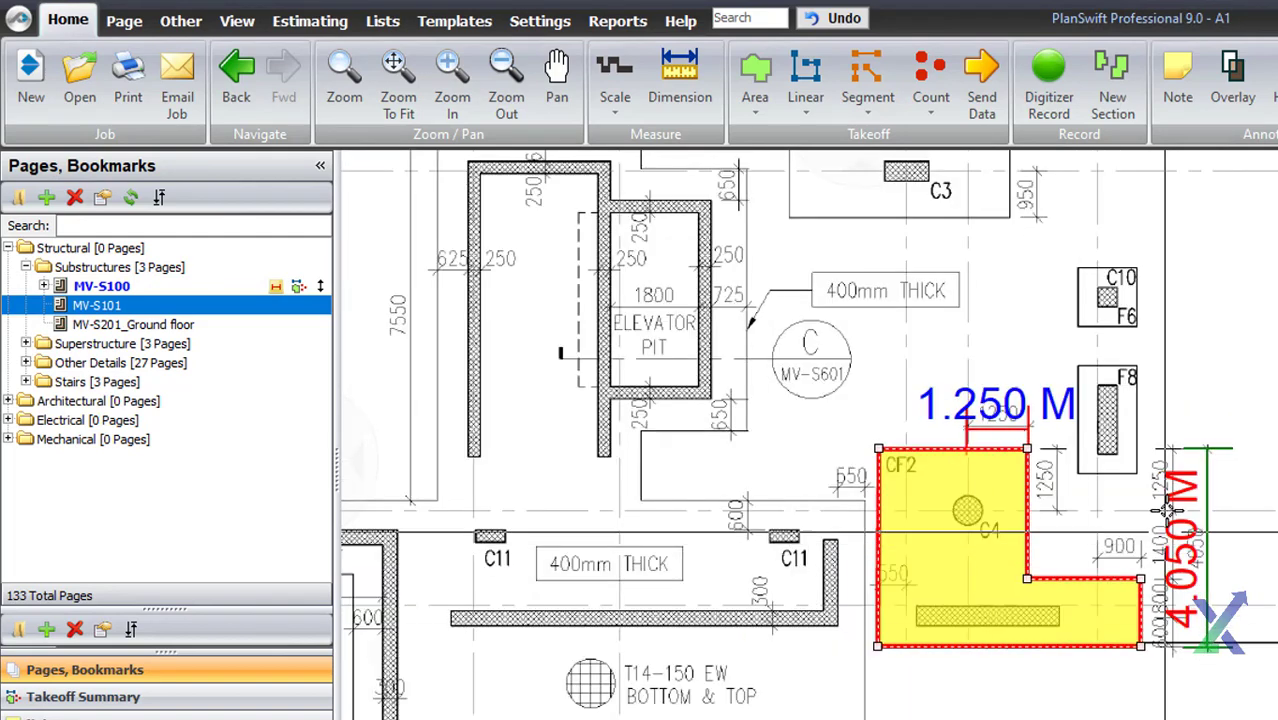
{"action": "left_click", "coordinate": [44, 286]}
{"action": "left_click", "coordinate": [126, 305]}
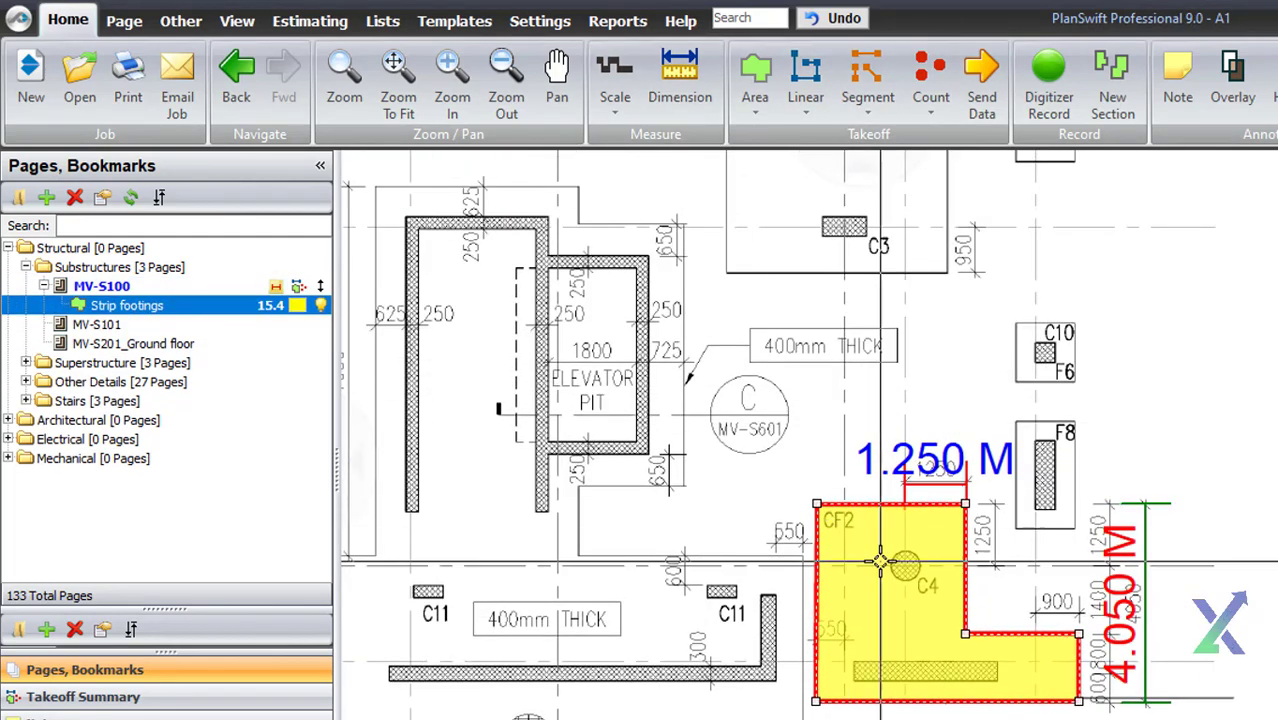
Create an area takeoff named Isolated Footings with a cyan solid fill.
{"action": "left_click", "coordinate": [755, 75]}
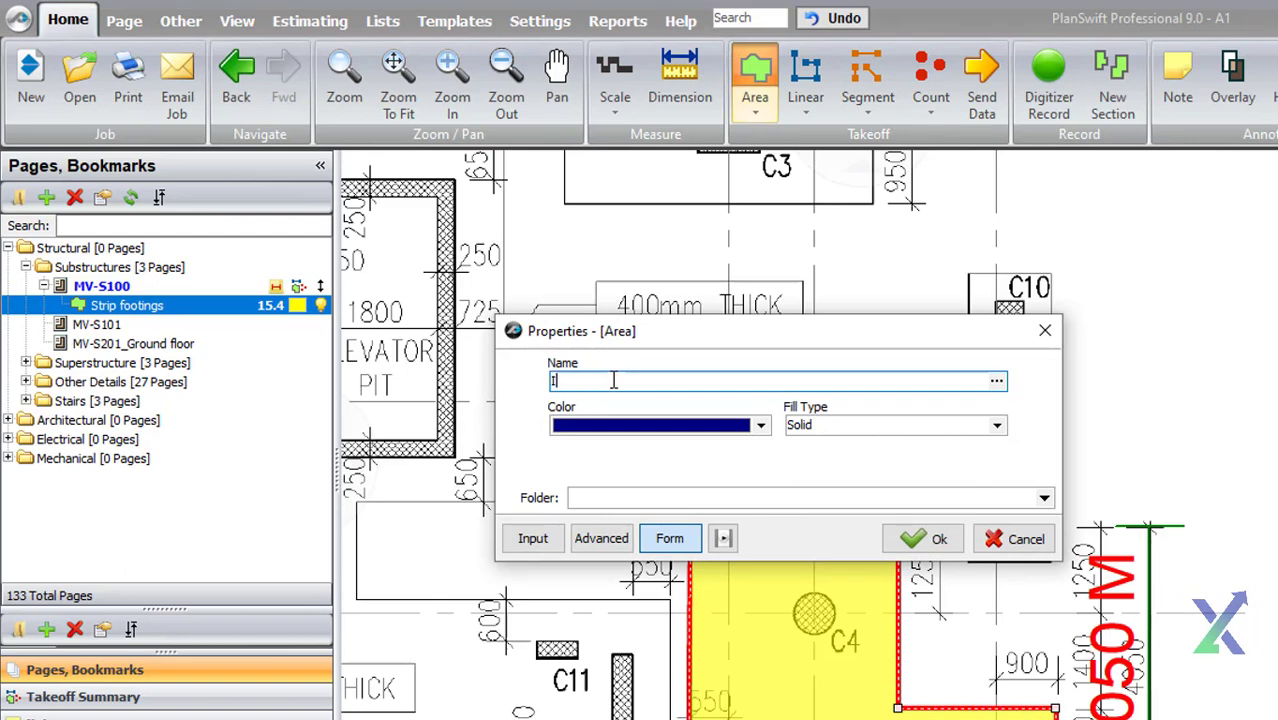
{"action": "left_click", "coordinate": [640, 426]}
{"action": "left_click", "coordinate": [644, 537]}
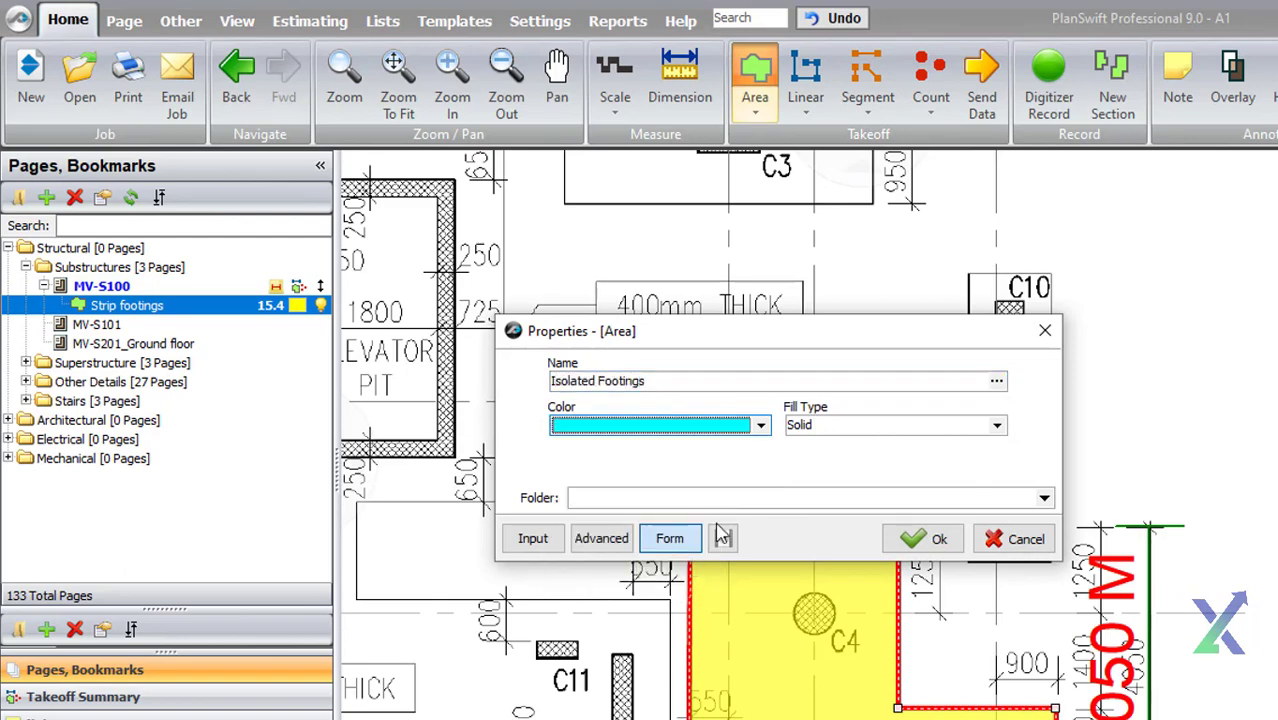
{"action": "left_click", "coordinate": [933, 549]}
Outline the rectangular footing F8 corner by corner as an isolated footing area.
{"action": "scroll", "coordinate": [1009, 465], "scroll_direction": "up", "scroll_amount": 1}
{"action": "left_click", "coordinate": [952, 388]}
{"action": "left_click", "coordinate": [1068, 388]}
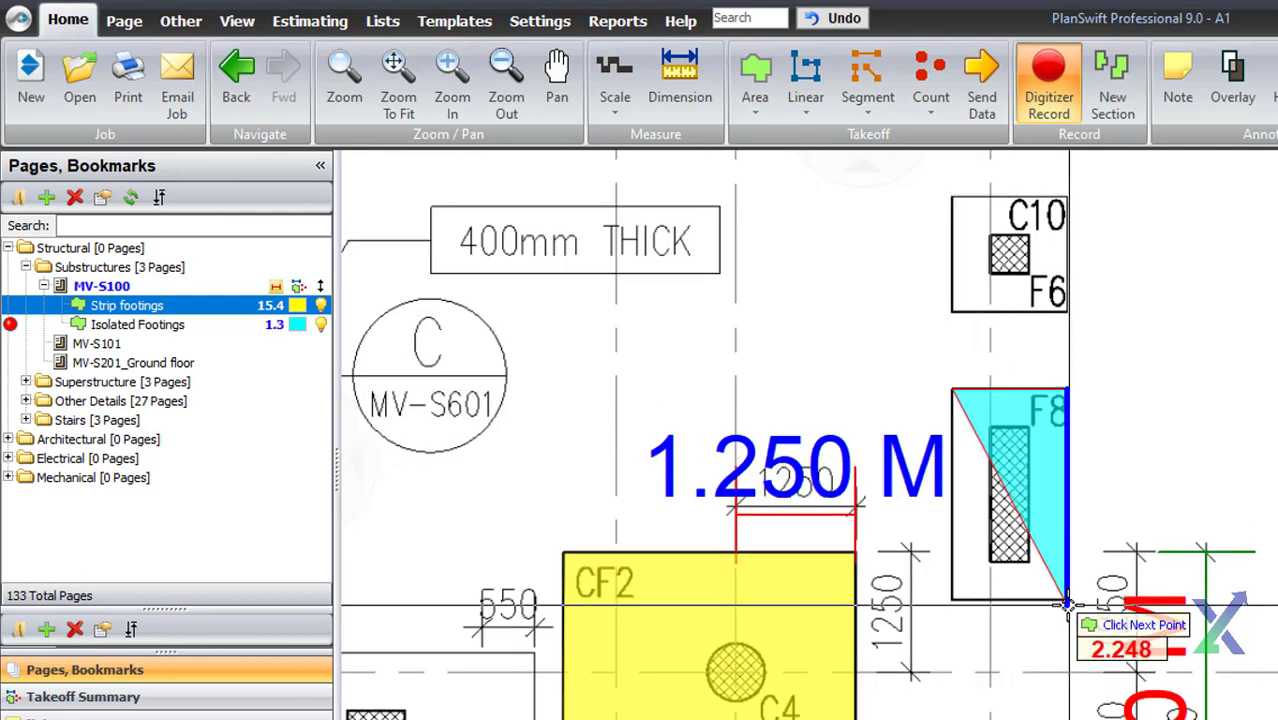
{"action": "left_click", "coordinate": [1068, 600]}
{"action": "double_click", "coordinate": [952, 600]}
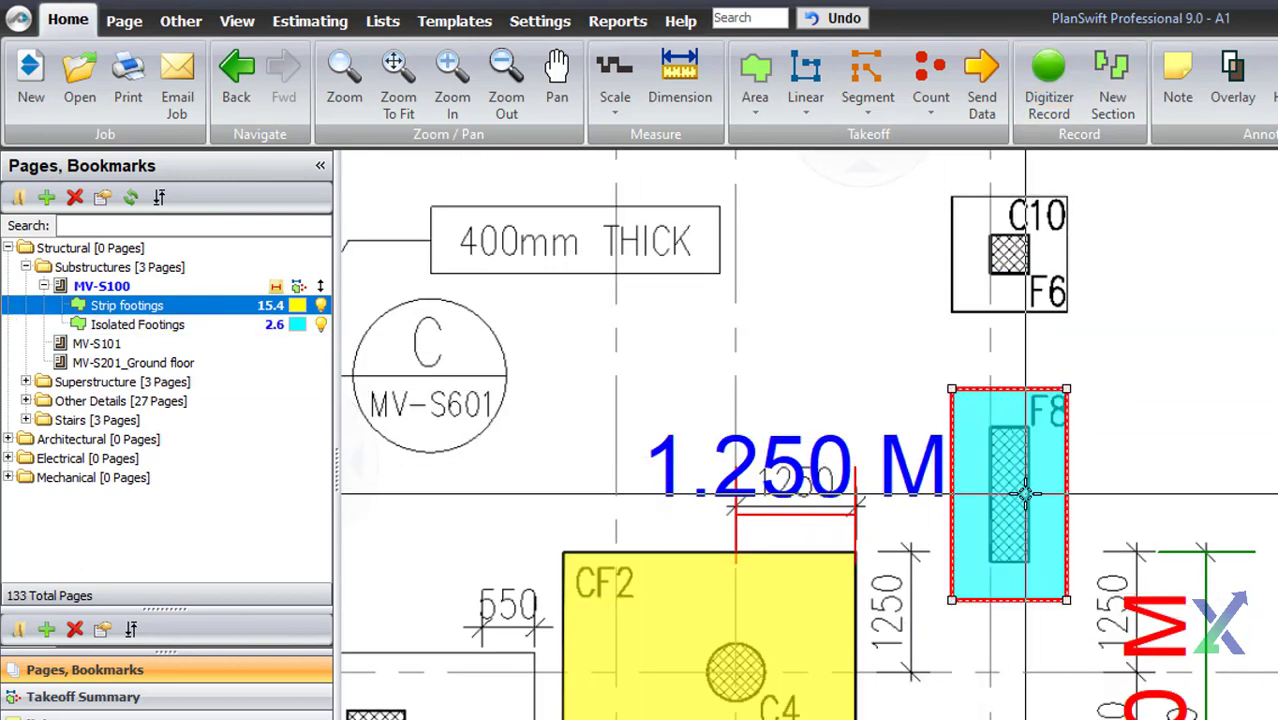
Resume recording Isolated Footings, outline footing F6 around column C10, and finish the area takeoff.
{"action": "left_click", "coordinate": [10, 324]}
{"action": "scroll", "coordinate": [1002, 196], "scroll_direction": "up", "scroll_amount": 1}
{"action": "left_click", "coordinate": [1003, 196]}
{"action": "left_click", "coordinate": [1165, 196]}
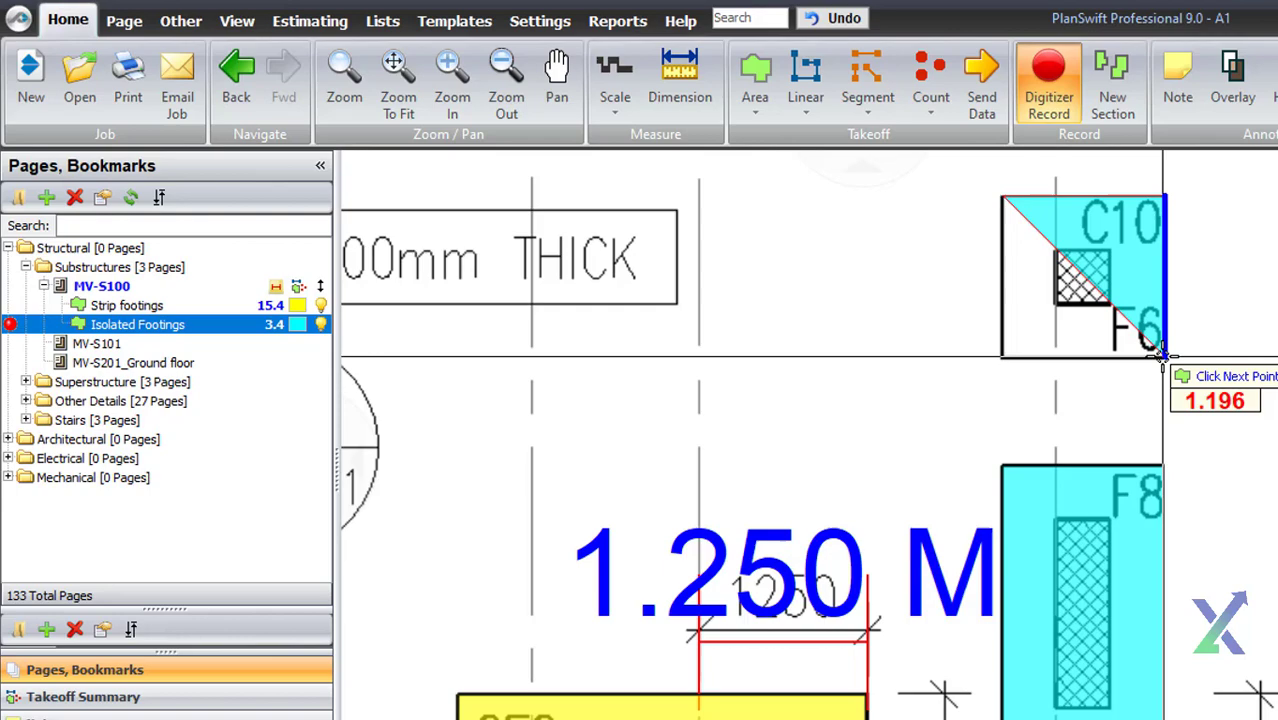
{"action": "left_click", "coordinate": [1163, 356]}
{"action": "double_click", "coordinate": [1003, 356]}
{"action": "scroll", "coordinate": [1010, 340], "scroll_direction": "down", "scroll_amount": 2}
{"action": "scroll", "coordinate": [1067, 500], "scroll_direction": "down", "scroll_amount": 1}
{"action": "key", "text": "Escape"}
Create a linear takeoff named Wall 300 with a teal solid line.
{"action": "left_click", "coordinate": [806, 114]}
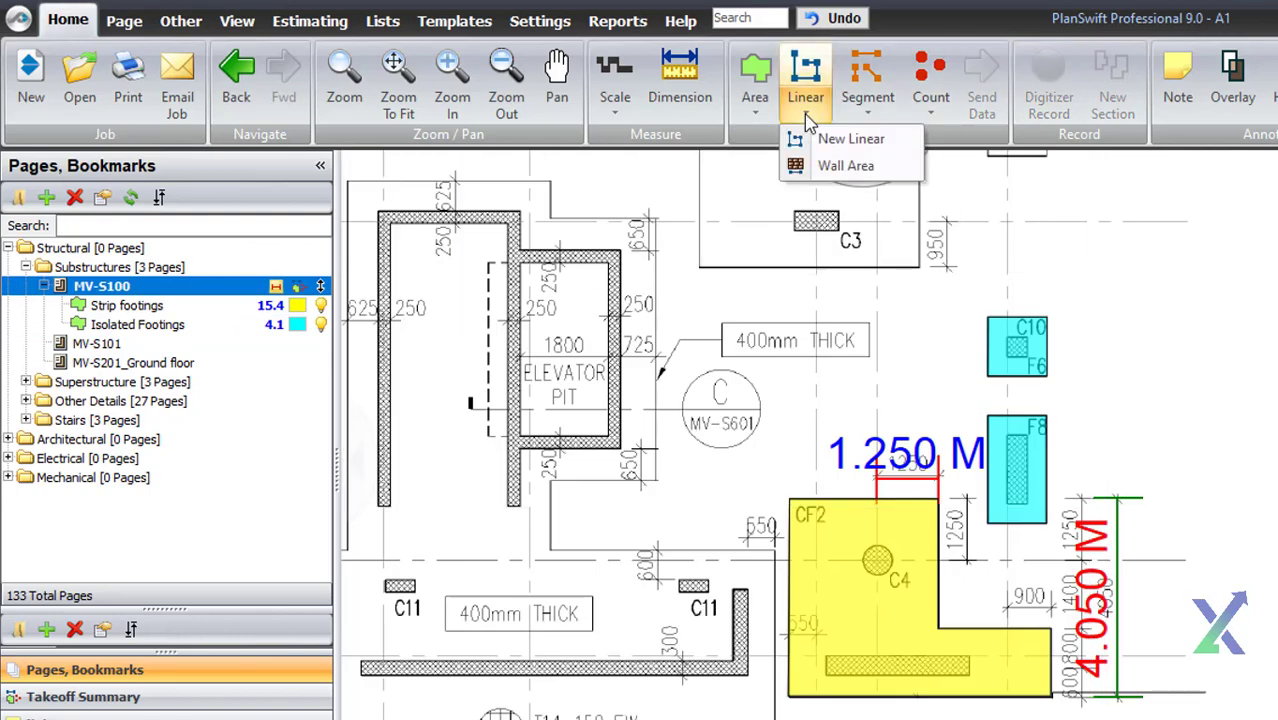
{"action": "left_click", "coordinate": [835, 165]}
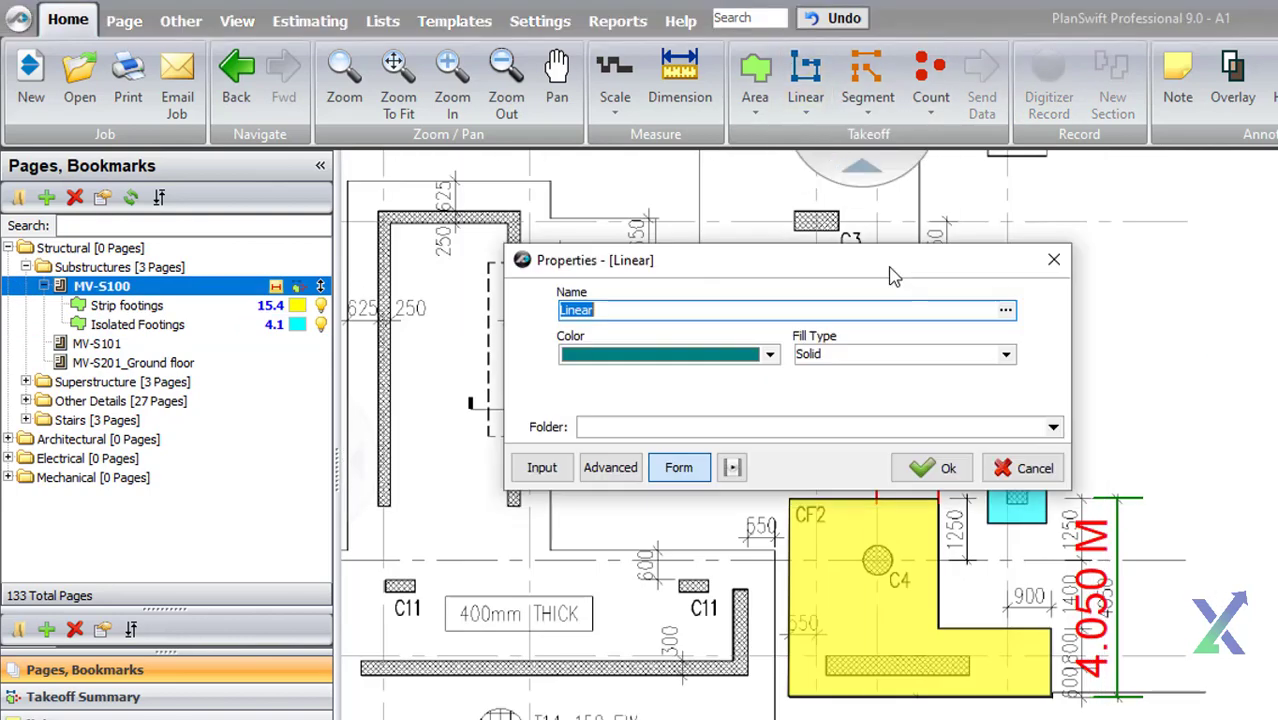
{"action": "left_click", "coordinate": [930, 468]}
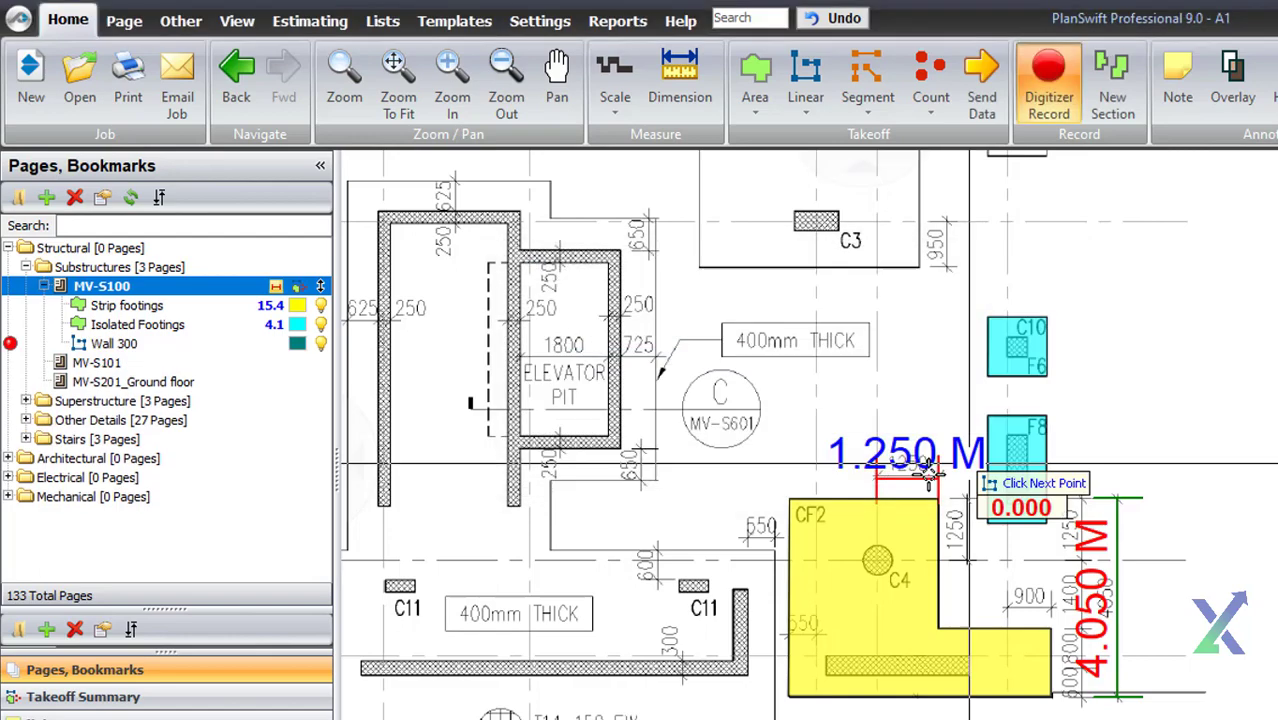
Trace the L-shaped wall below the two C11 columns as a Wall 300 run.
{"action": "left_click", "coordinate": [748, 590]}
{"action": "left_click", "coordinate": [748, 660]}
{"action": "left_click", "coordinate": [364, 662]}
{"action": "key", "text": "Escape"}
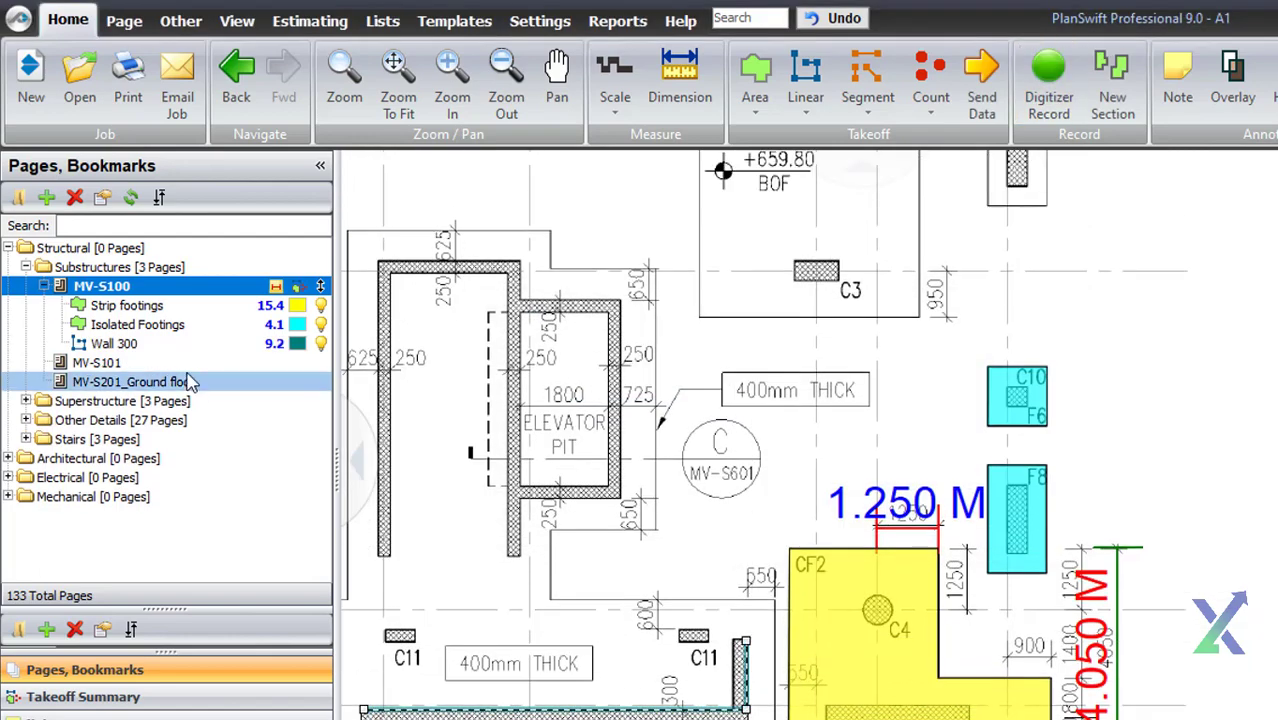
Resume recording Wall 300 and add the straight horizontal wall inside footing CF2 from end to end.
{"action": "left_click", "coordinate": [11, 345]}
{"action": "left_click", "coordinate": [826, 657]}
{"action": "left_click", "coordinate": [970, 657]}
{"action": "key", "text": "Escape"}
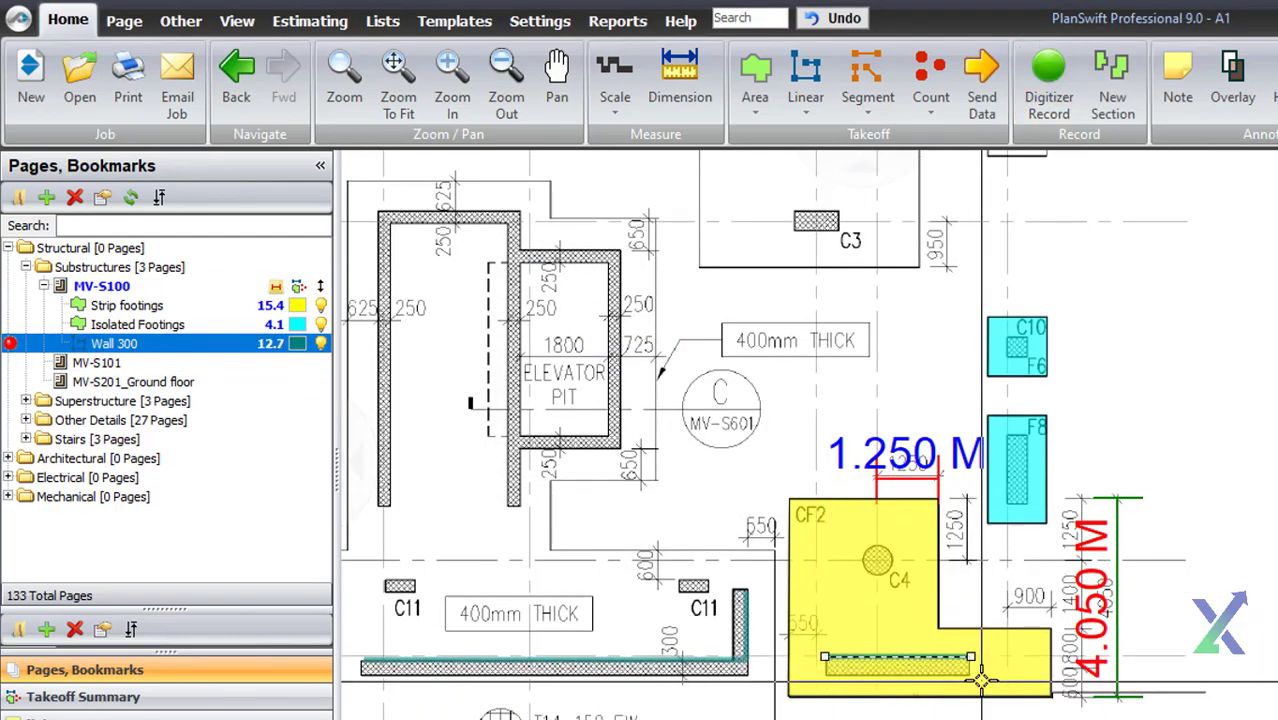
Create a linear takeoff named wall 250 and trace the three-sided wall beside the elevator pit.
{"action": "left_click", "coordinate": [811, 76]}
{"action": "type", "text": "wall 250"}
{"action": "key", "text": "Return"}
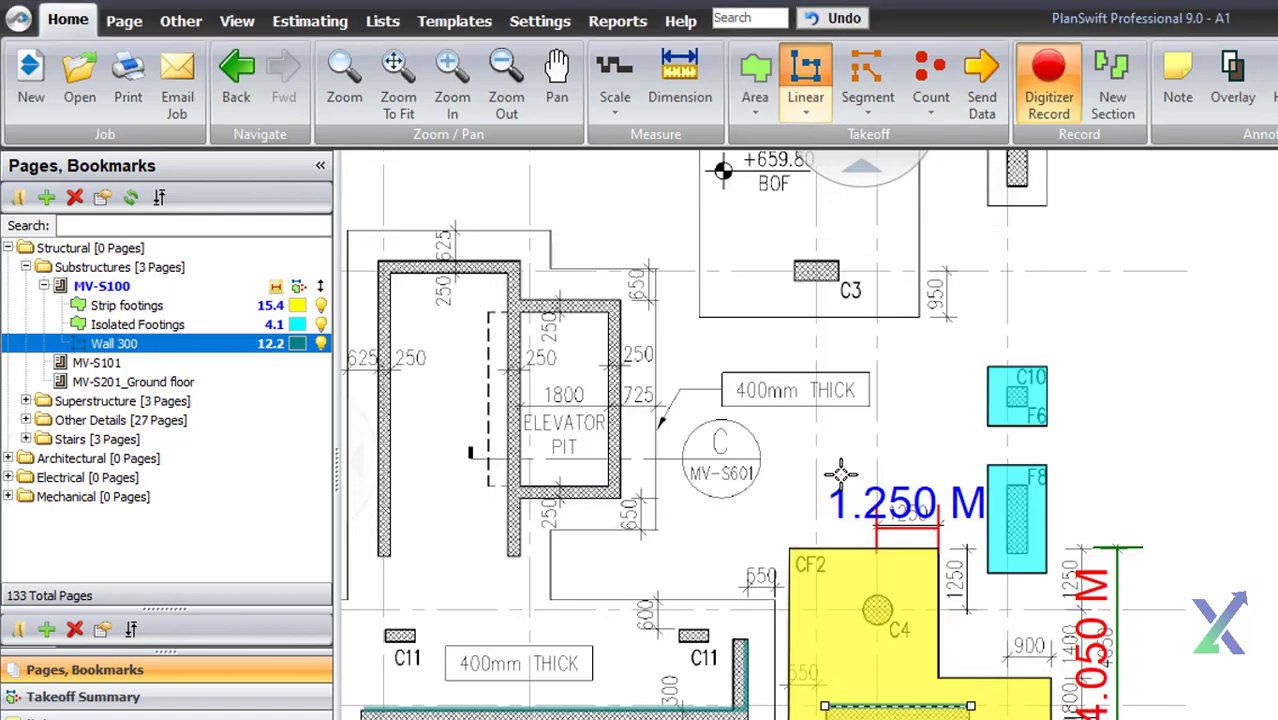
{"action": "left_click", "coordinate": [390, 555]}
{"action": "left_click", "coordinate": [390, 270]}
{"action": "left_click", "coordinate": [515, 270]}
{"action": "left_click", "coordinate": [515, 555]}
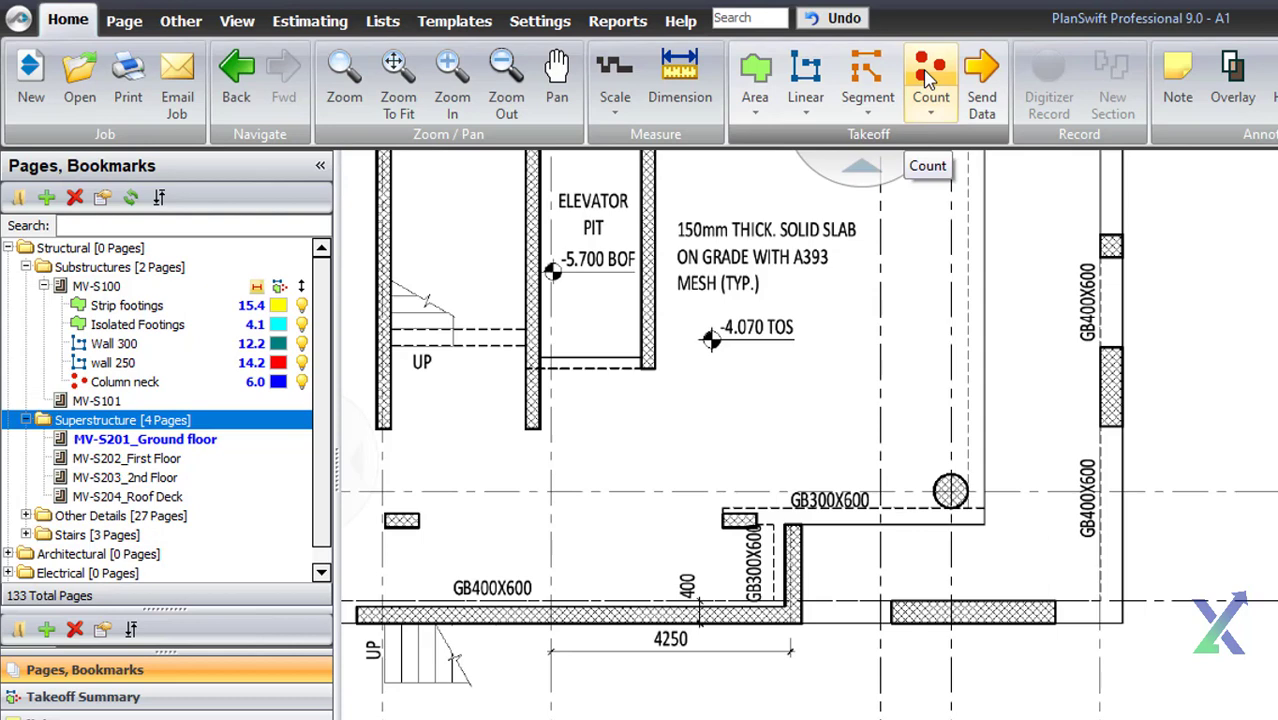
Create a count takeoff named Columns on MV-S201_Ground floor with red solid circle markers.
{"action": "left_click", "coordinate": [928, 80]}
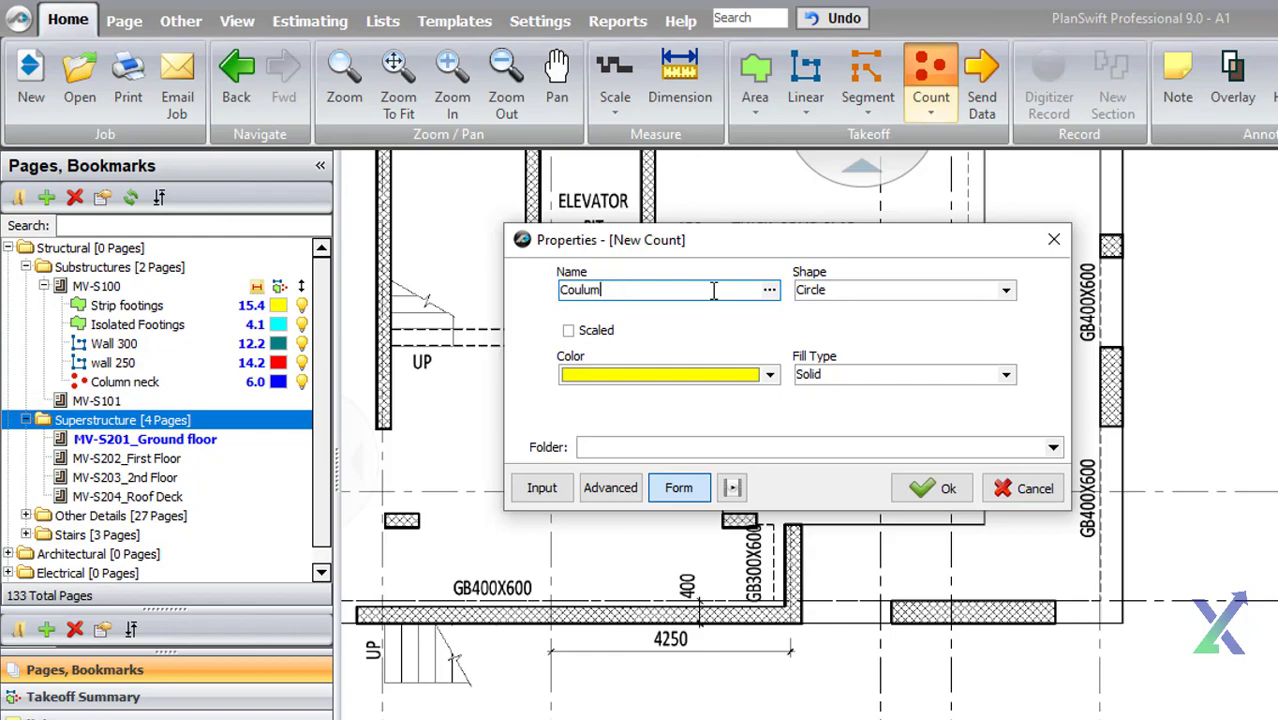
{"action": "left_click", "coordinate": [769, 374]}
{"action": "left_click", "coordinate": [568, 467]}
{"action": "left_click", "coordinate": [948, 488]}
Mark the round column, the two small rectangular columns, and the right-edge column on the ground floor plan.
{"action": "left_click", "coordinate": [950, 491]}
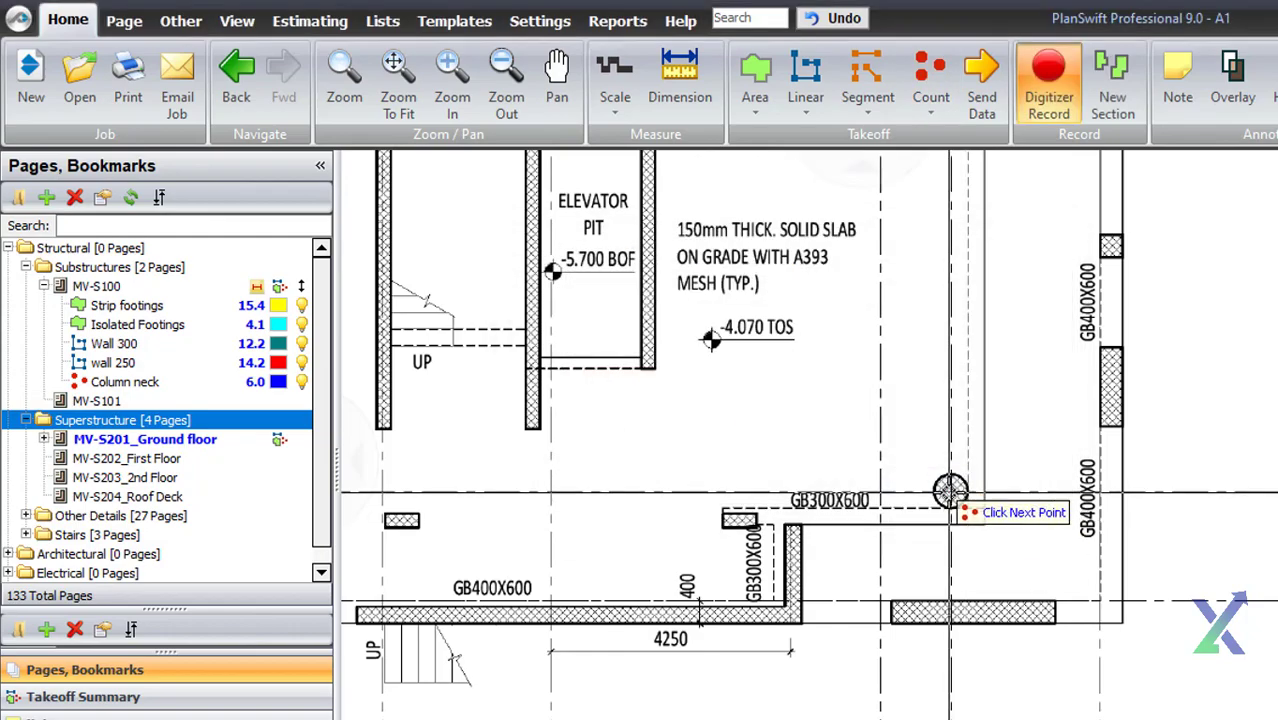
{"action": "left_click", "coordinate": [745, 518]}
{"action": "left_click", "coordinate": [415, 522]}
{"action": "left_click", "coordinate": [1112, 318]}
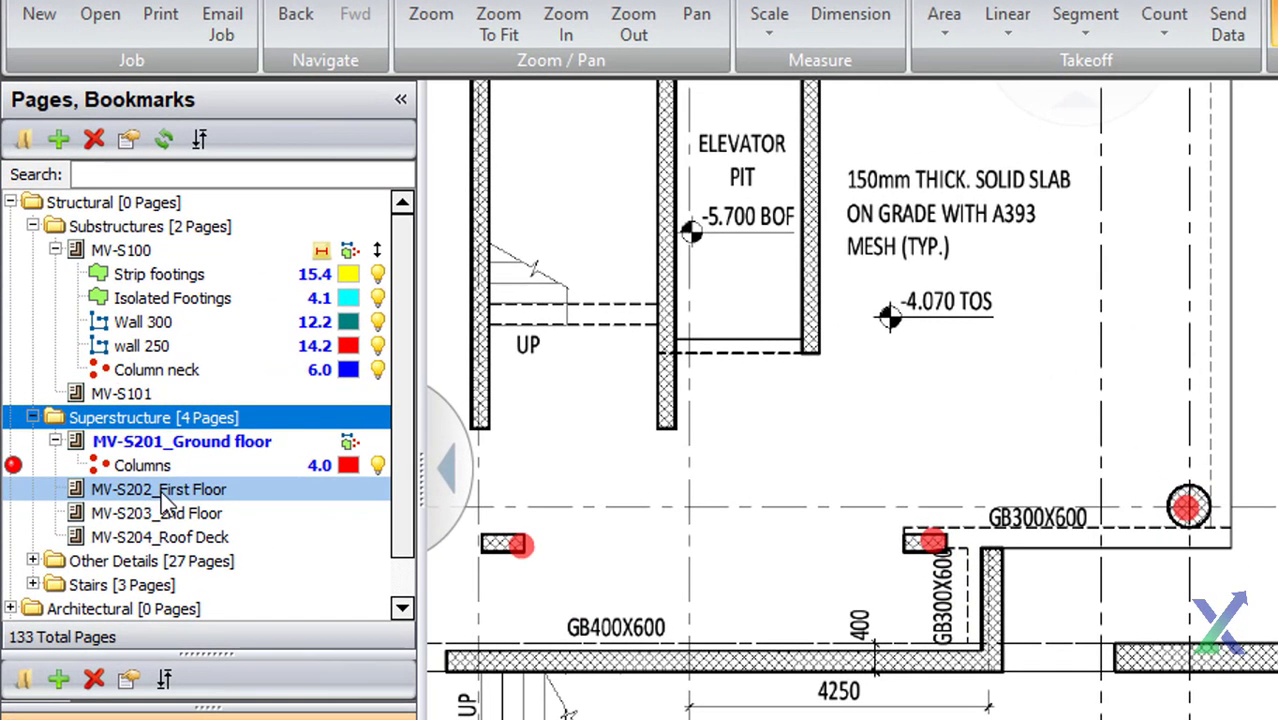
Continue the Columns count on MV-S202_First Floor and mark the round and rectangular columns around the stair core.
{"action": "left_click", "coordinate": [126, 458]}
{"action": "left_click", "coordinate": [15, 466]}
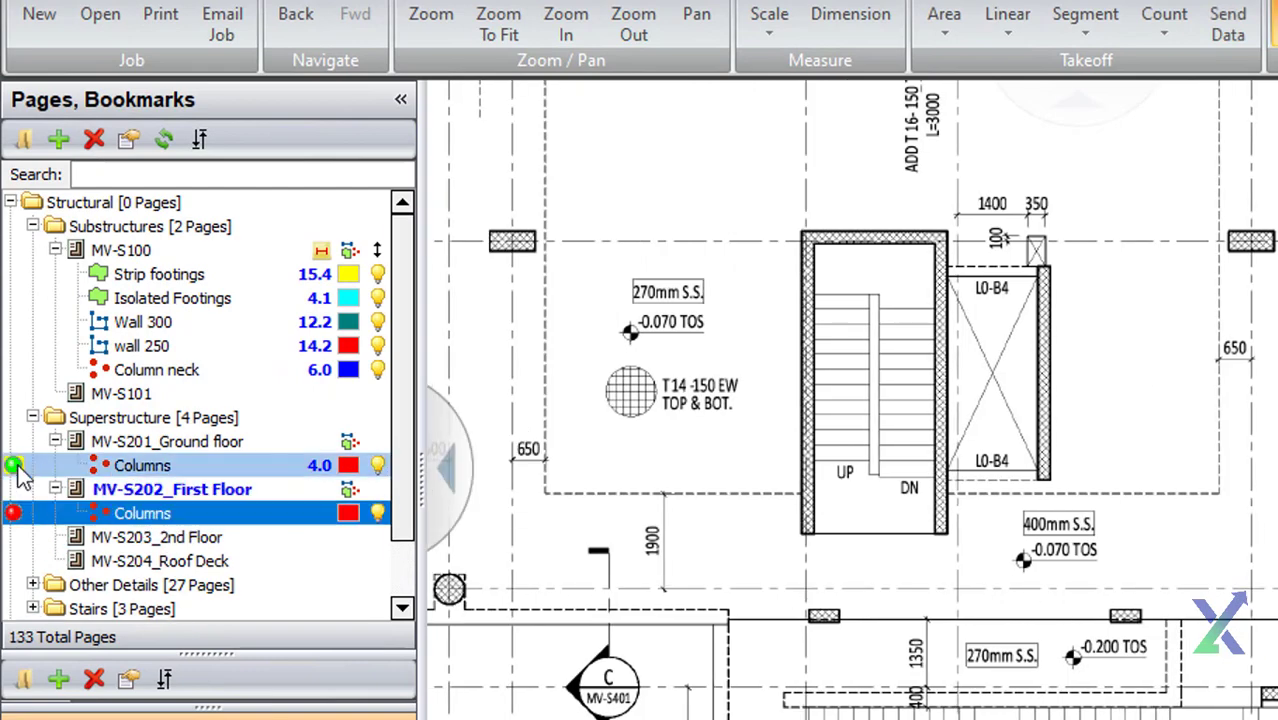
{"action": "left_click", "coordinate": [453, 587]}
{"action": "left_click", "coordinate": [818, 615]}
{"action": "left_click", "coordinate": [1125, 615]}
{"action": "left_click", "coordinate": [1254, 242]}
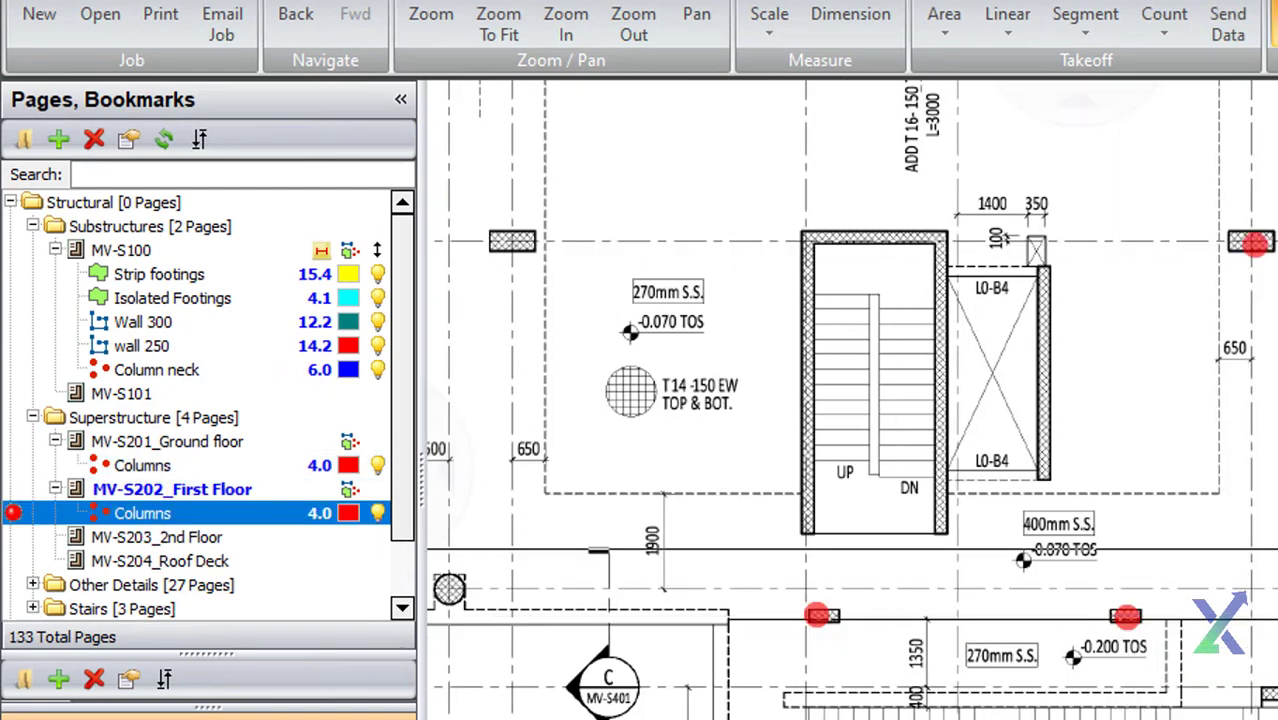
{"action": "left_click", "coordinate": [517, 240]}
{"action": "left_click", "coordinate": [516, 241]}
Continue the Columns count on MV-S203_2nd Floor and mark the round and rectangular columns around the stair core.
{"action": "left_click", "coordinate": [168, 537]}
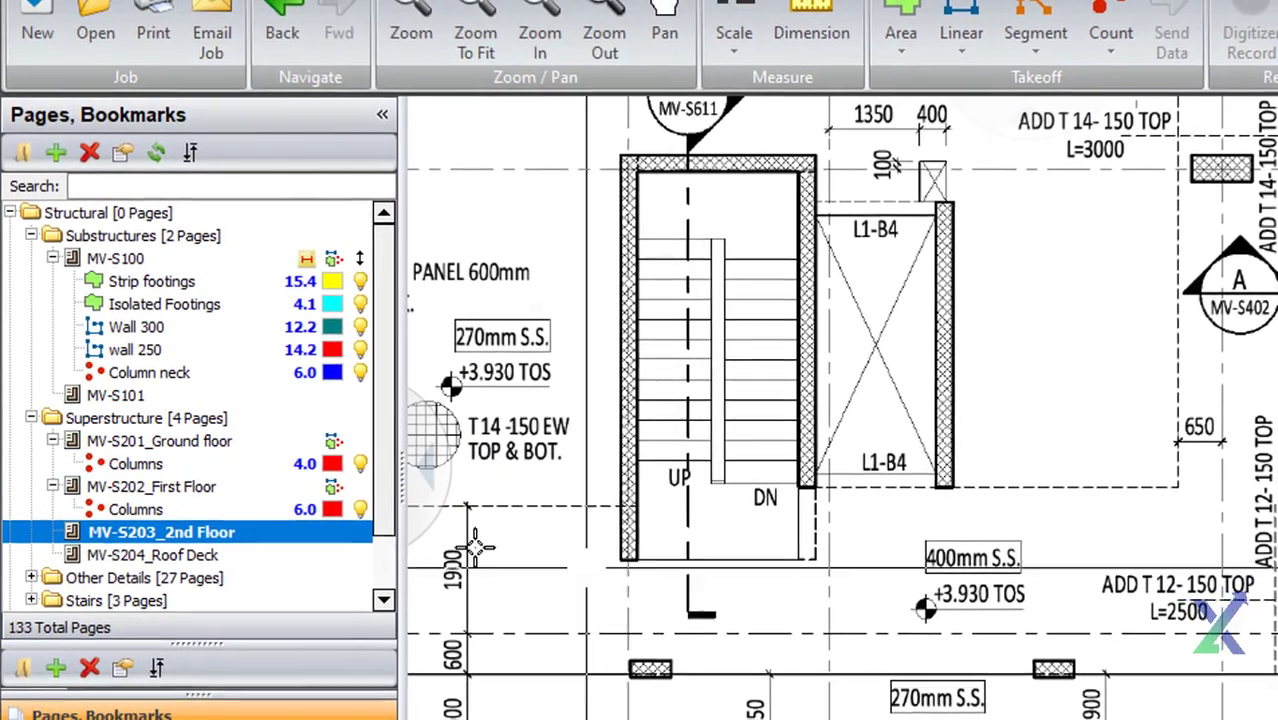
{"action": "left_click", "coordinate": [13, 507]}
{"action": "left_click", "coordinate": [618, 661]}
{"action": "left_click", "coordinate": [1026, 657]}
{"action": "left_click", "coordinate": [1197, 615]}
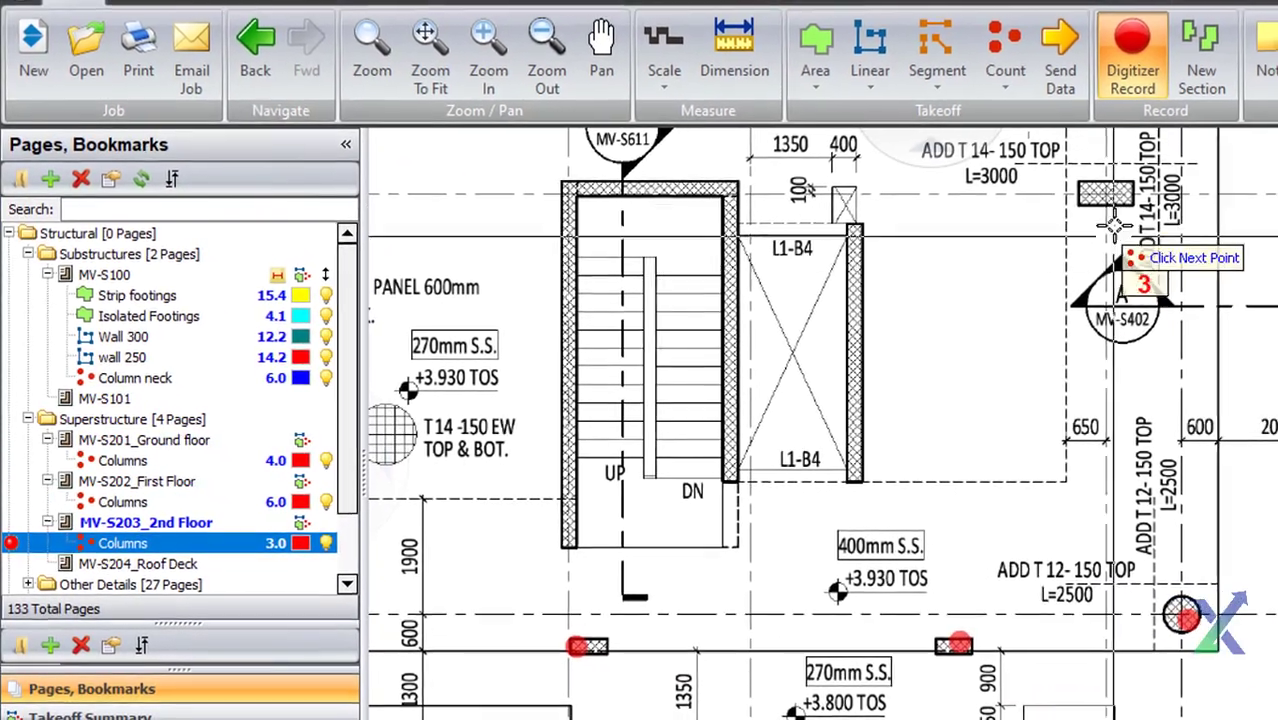
{"action": "left_click", "coordinate": [1128, 191]}
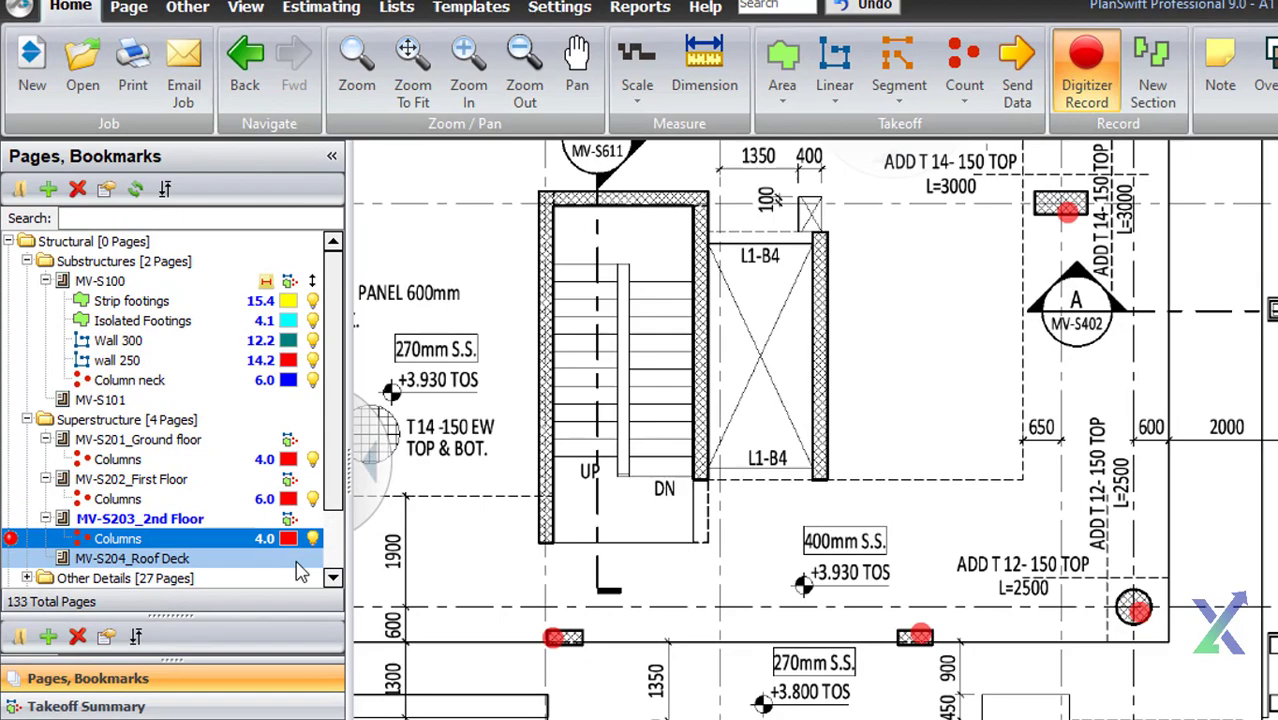